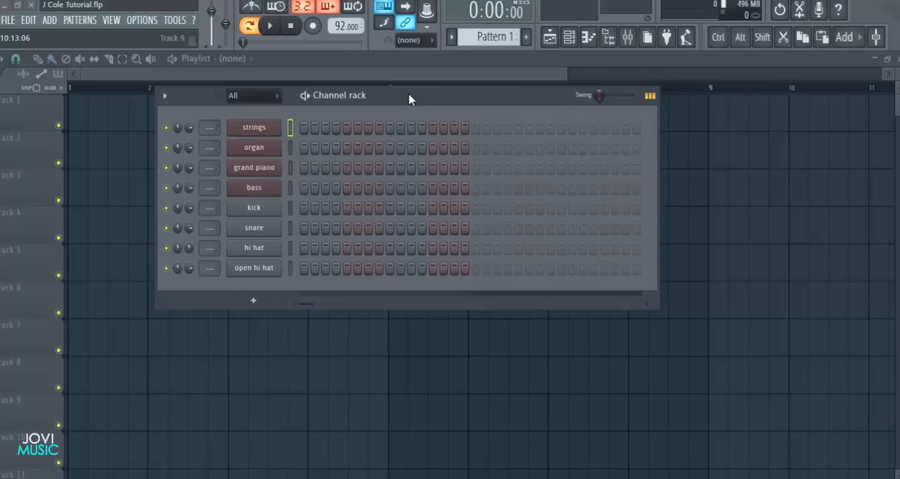
{"action": "mouse_move", "coordinate": [444, 101]}
{"action": "left_mouse_down"}
{"action": "mouse_move", "coordinate": [469, 101]}
{"action": "mouse_move", "coordinate": [435, 103]}
{"action": "left_mouse_up"}
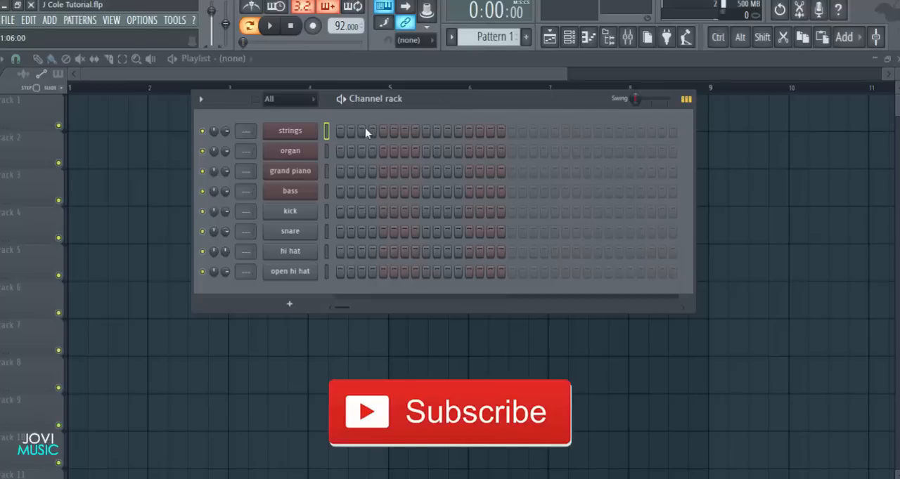
{"action": "left_click_drag", "start_coordinate": [420, 104], "coordinate": [428, 101]}
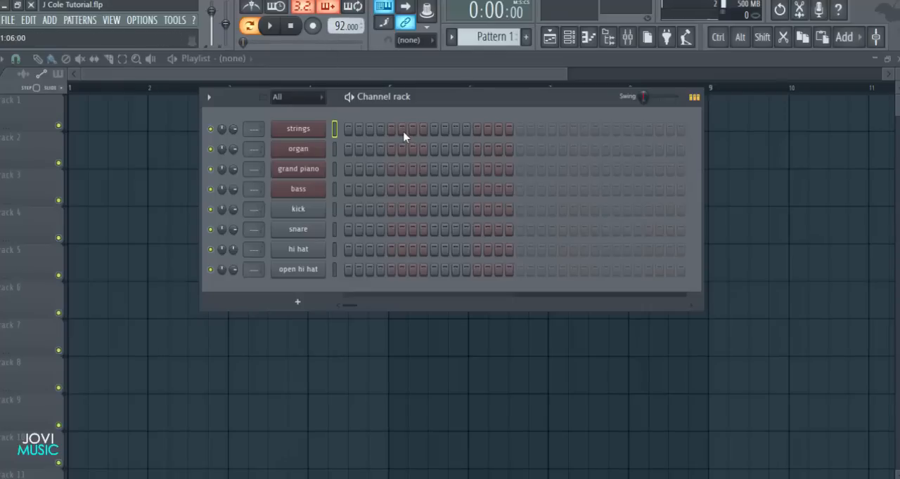
{"action": "mouse_move", "coordinate": [437, 99]}
{"action": "left_mouse_down"}
{"action": "mouse_move", "coordinate": [415, 95]}
{"action": "mouse_move", "coordinate": [431, 102]}
{"action": "left_mouse_up"}
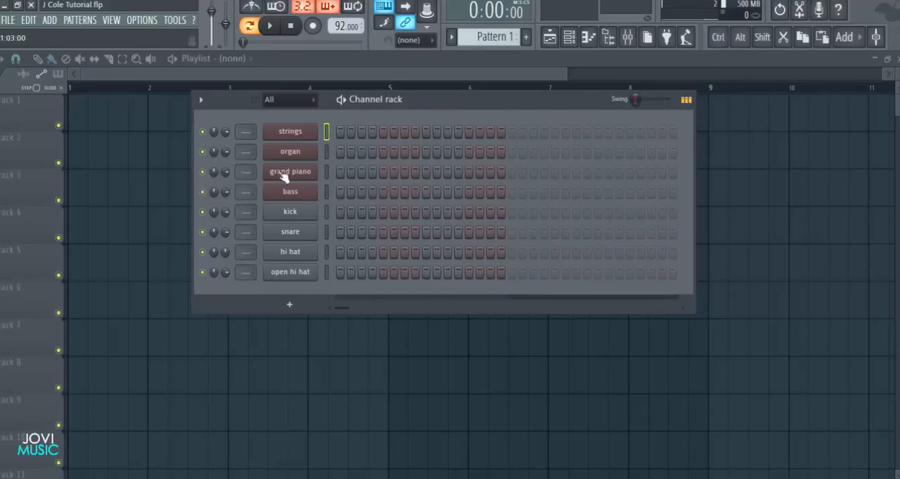
Audition the strings, organ, grand piano, bass and drum channels one after another in the Channel rack
{"action": "key", "text": "z"}
{"action": "key", "text": "z"}
{"action": "left_click", "coordinate": [330, 151]}
{"action": "key", "text": "z"}
{"action": "key", "text": "v"}
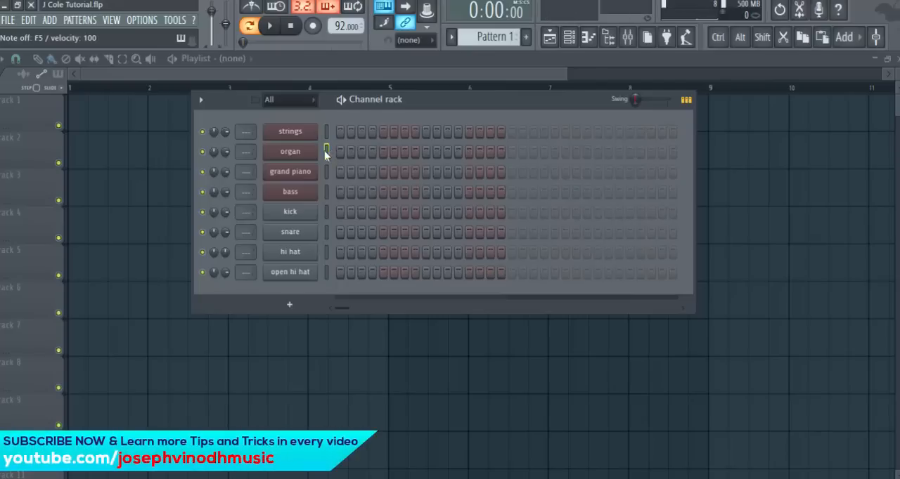
{"action": "left_click", "coordinate": [326, 171]}
{"action": "key", "text": "v"}
{"action": "key", "text": "m"}
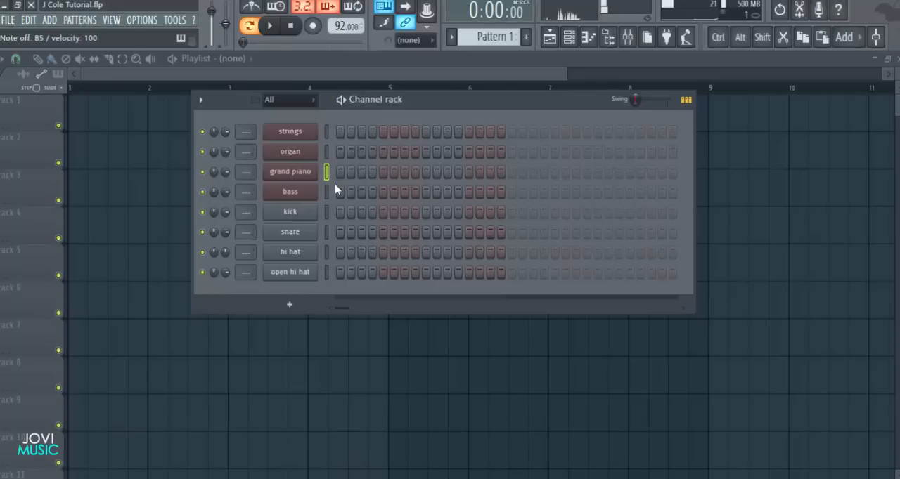
{"action": "left_click", "coordinate": [329, 188]}
{"action": "key", "text": "z"}
{"action": "left_click", "coordinate": [327, 207]}
{"action": "key", "text": "q"}
{"action": "left_click", "coordinate": [326, 252]}
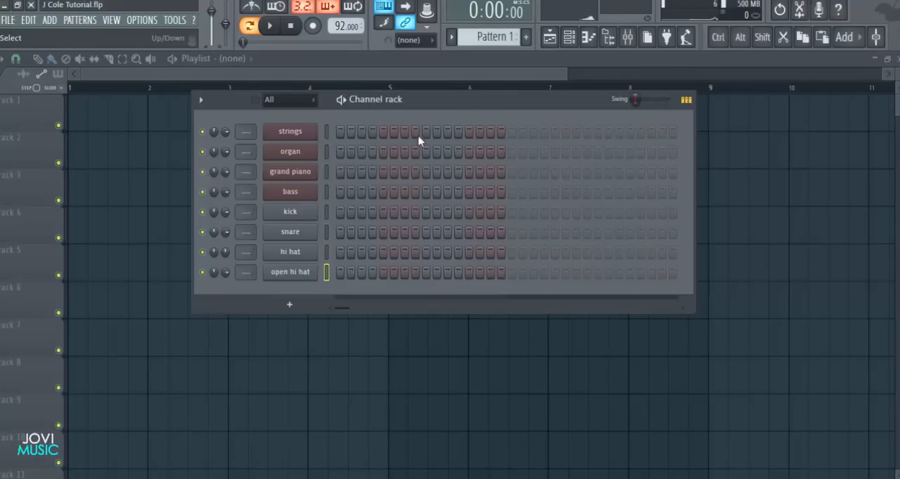
{"action": "left_click_drag", "start_coordinate": [430, 104], "coordinate": [438, 103]}
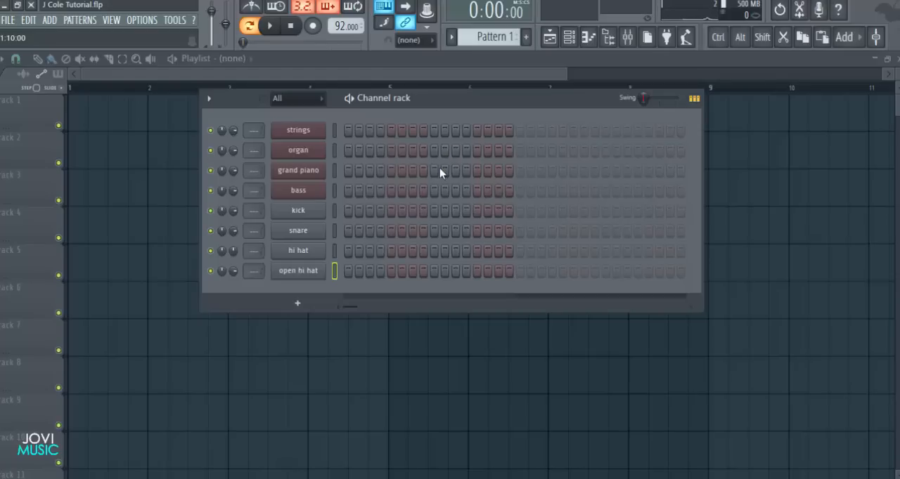
{"action": "left_click_drag", "start_coordinate": [462, 102], "coordinate": [465, 104]}
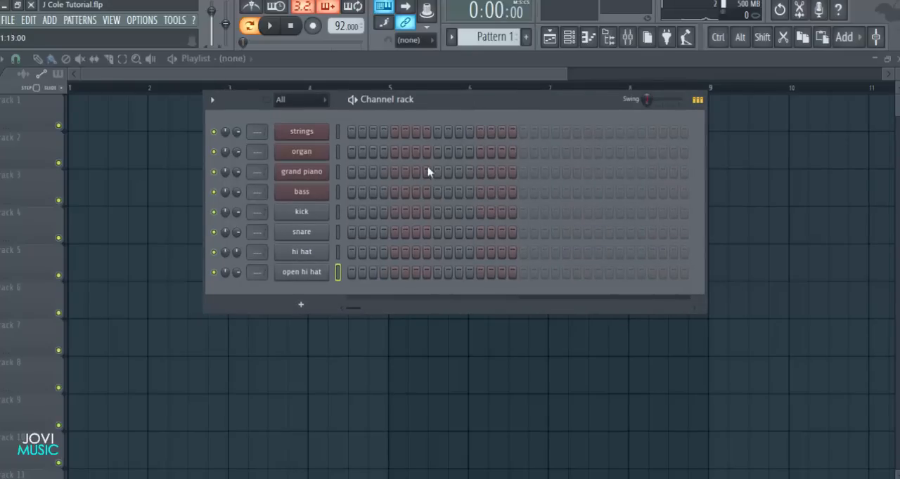
Place kick hits on steps 1 and 7 and a snare hit on step 5, and preview the pattern
{"action": "left_click", "coordinate": [351, 211]}
{"action": "left_click", "coordinate": [395, 232]}
{"action": "left_click", "coordinate": [415, 211]}
{"action": "key", "text": "space"}
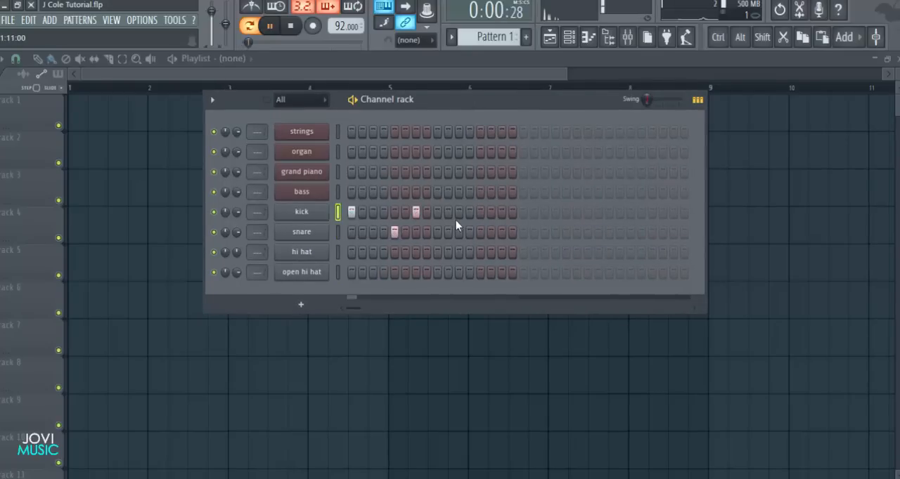
{"action": "key", "text": "space"}
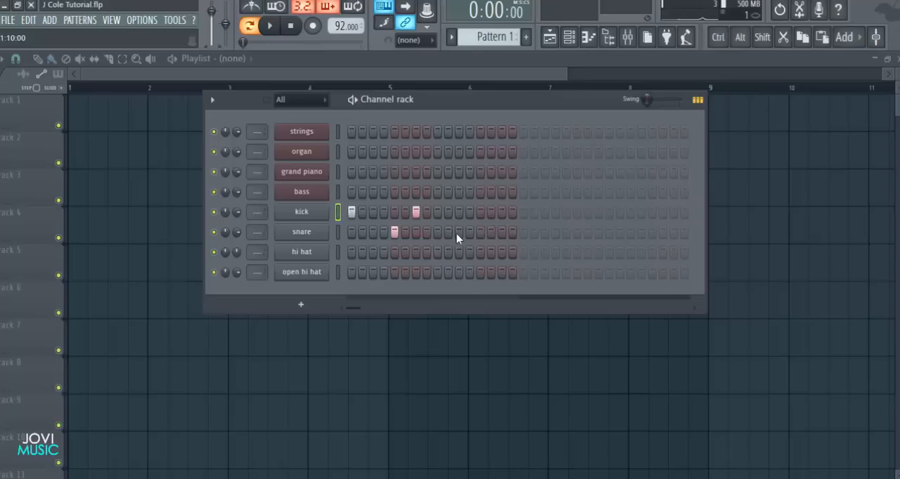
Add snare hits on steps 13, 21 and 29 and play the pattern
{"action": "left_click", "coordinate": [480, 232]}
{"action": "left_click", "coordinate": [566, 232]}
{"action": "left_click", "coordinate": [653, 232]}
{"action": "key", "text": "space"}
Add kick hits on steps 17, 24, 26 and 31 and stop playback
{"action": "left_click", "coordinate": [523, 211]}
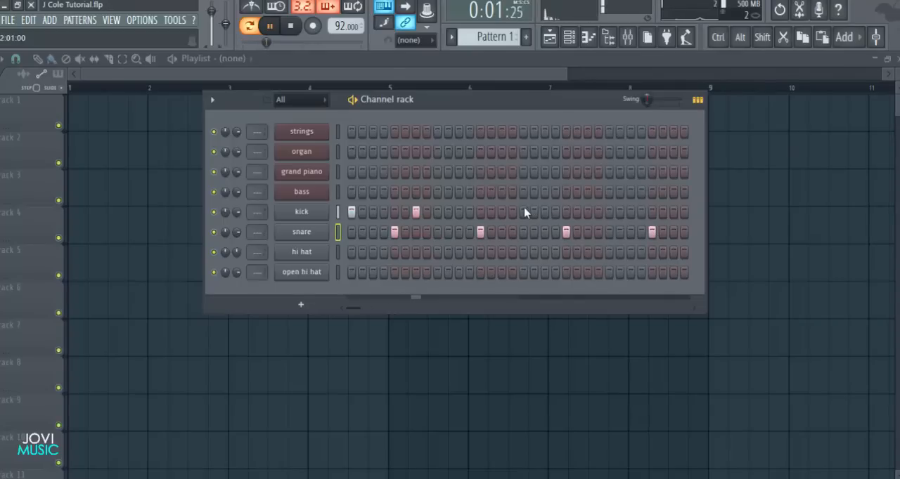
{"action": "key", "text": "space"}
{"action": "left_click", "coordinate": [598, 211]}
{"action": "left_click", "coordinate": [673, 212]}
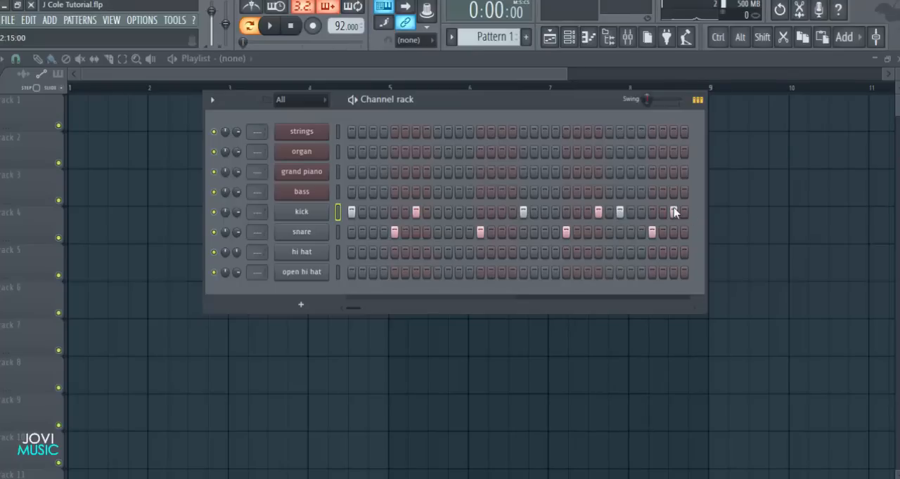
Fill the hi hat channel on each 2 steps, and add an open hi hat hit on step 28 during playback
{"action": "right_click", "coordinate": [336, 252]}
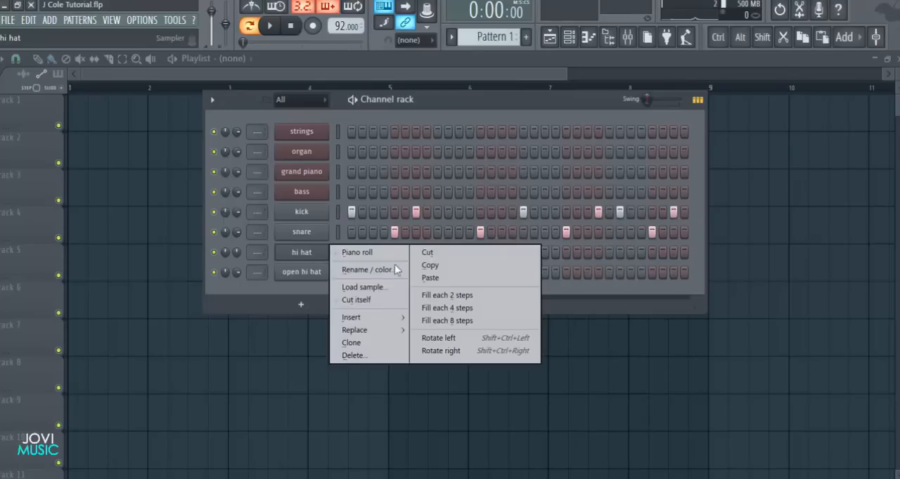
{"action": "left_click", "coordinate": [426, 290]}
{"action": "right_click", "coordinate": [329, 252]}
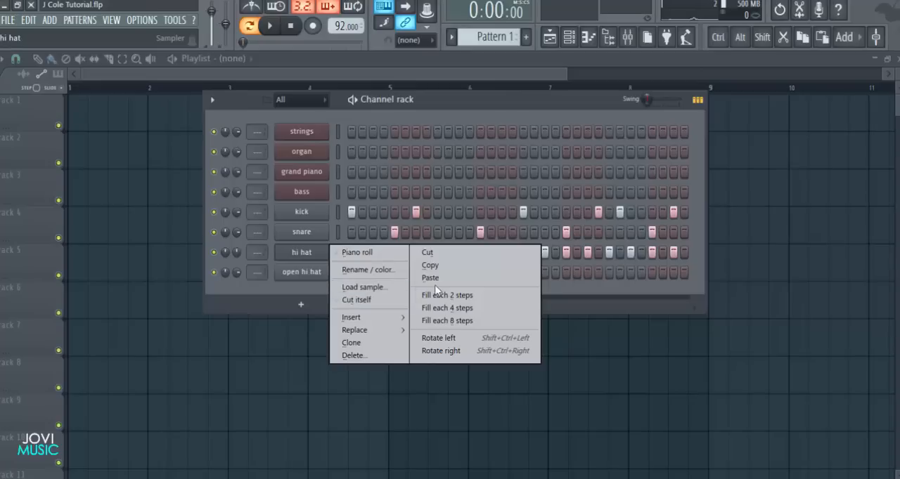
{"action": "left_click", "coordinate": [433, 100]}
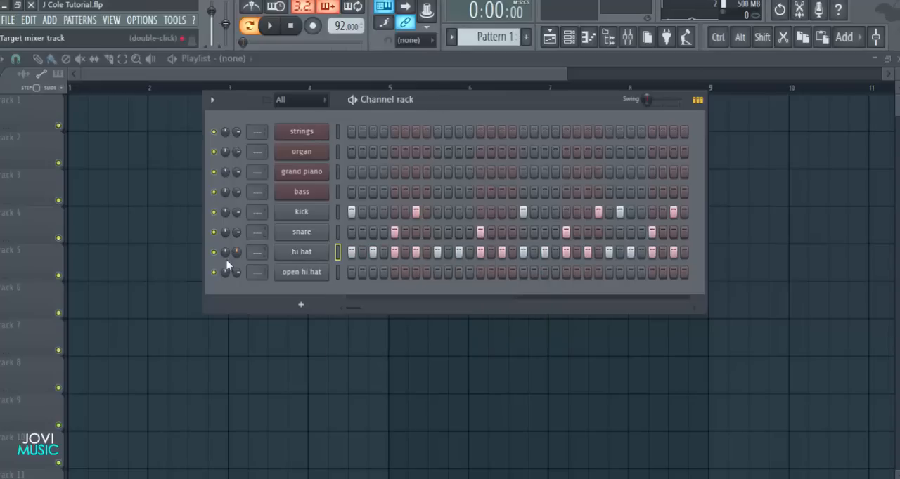
{"action": "key", "text": "space"}
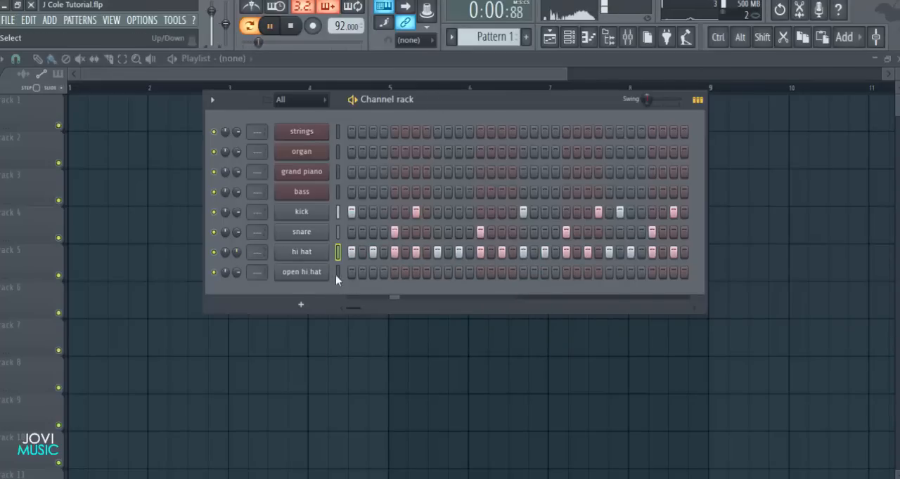
{"action": "left_click", "coordinate": [641, 274]}
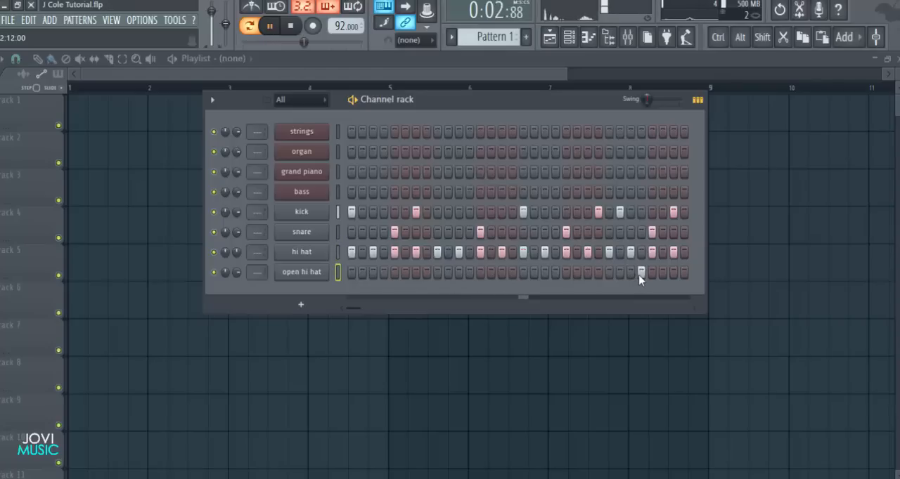
Try shifting the kick hit from step 26 to step 27
{"action": "left_click", "coordinate": [620, 211]}
{"action": "key", "text": "space"}
{"action": "left_click", "coordinate": [631, 212]}
{"action": "left_click", "coordinate": [629, 214]}
{"action": "left_click", "coordinate": [620, 213]}
Move the open hi hat hit from step 28 to step 27 while the pattern plays, and stop playback
{"action": "key", "text": "space"}
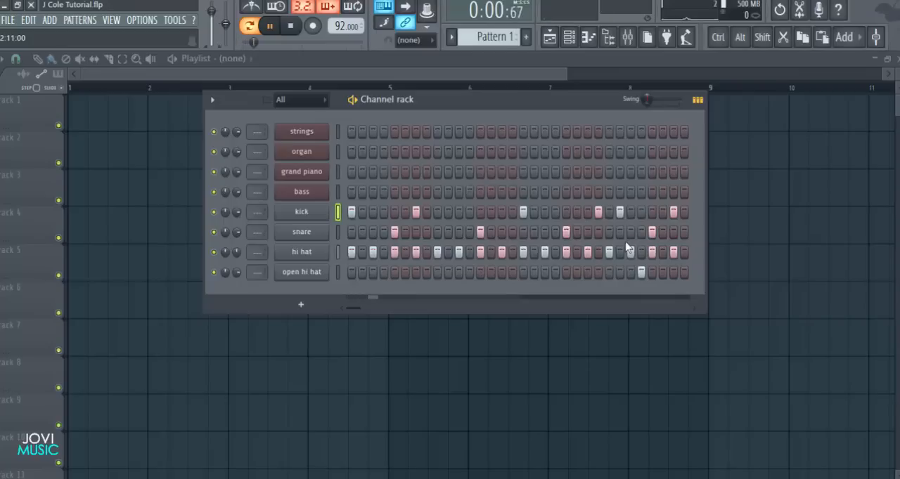
{"action": "left_click", "coordinate": [641, 273]}
{"action": "left_click", "coordinate": [631, 273]}
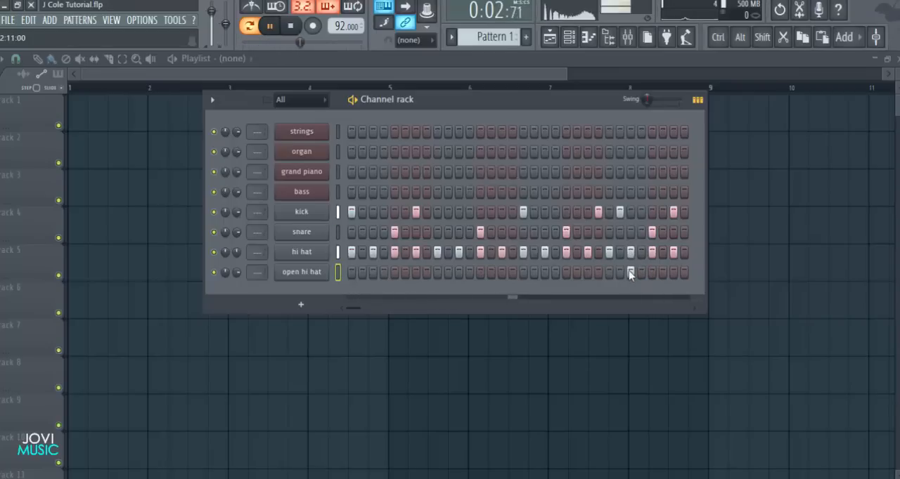
{"action": "key", "text": "space"}
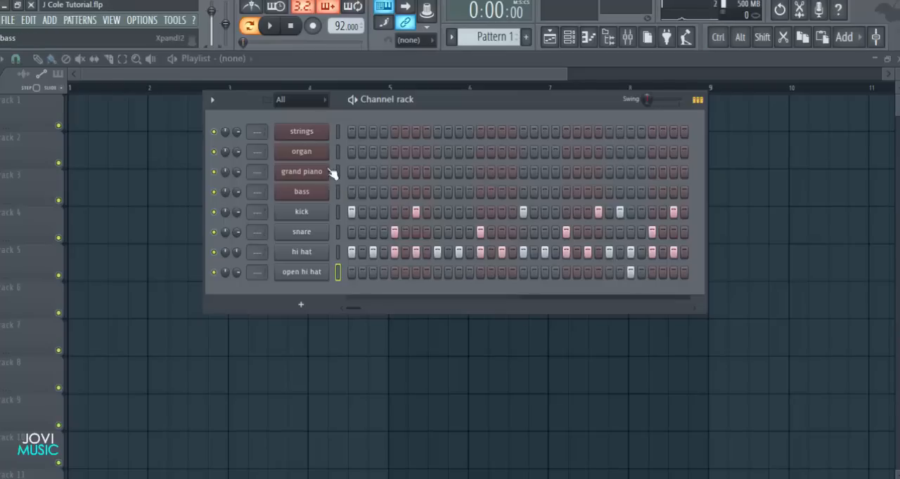
Open the strings channel's Xpand!2 plugin window and reposition it over the playlist
{"action": "left_click", "coordinate": [309, 136]}
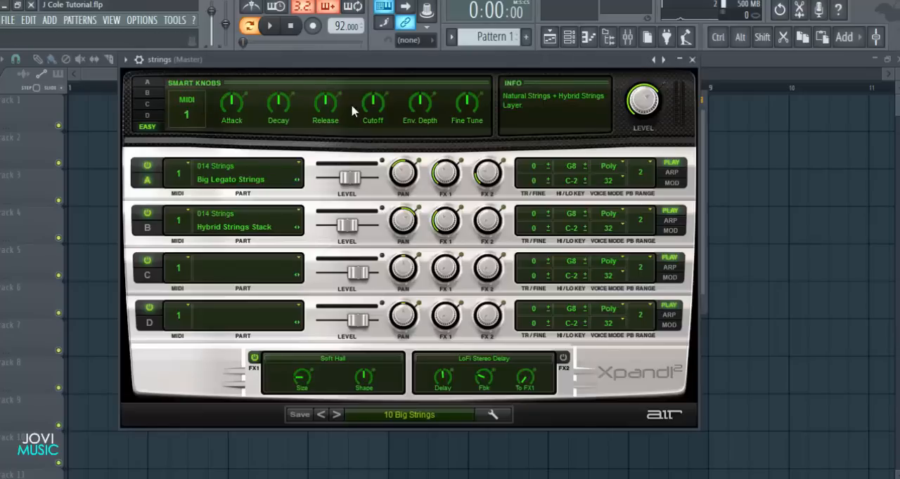
{"action": "left_click_drag", "start_coordinate": [372, 63], "coordinate": [386, 76]}
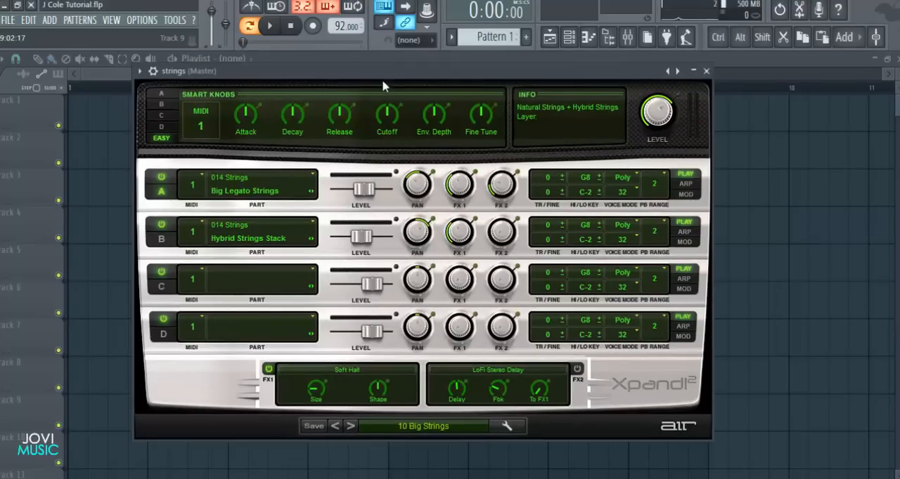
{"action": "left_click_drag", "start_coordinate": [377, 79], "coordinate": [387, 76]}
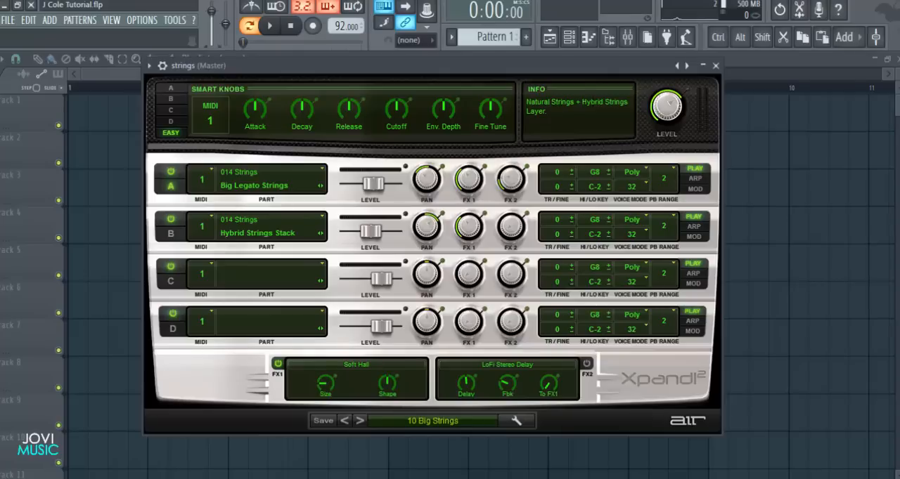
{"action": "left_click_drag", "start_coordinate": [585, 74], "coordinate": [592, 68]}
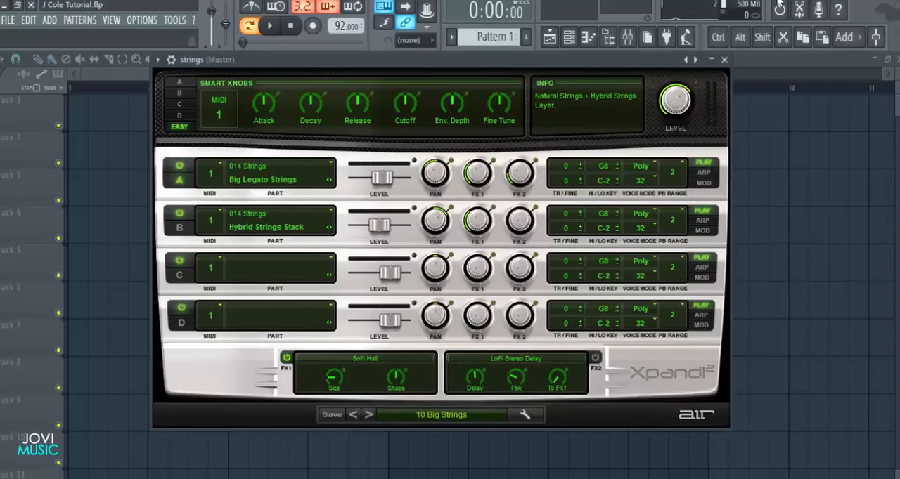
Browse the Xpand!2 preset categories, such as synth brass, percussive, soft leads and organs, and dismiss the preset list
{"action": "left_click", "coordinate": [413, 414]}
{"action": "mouse_move", "coordinate": [450, 254]}
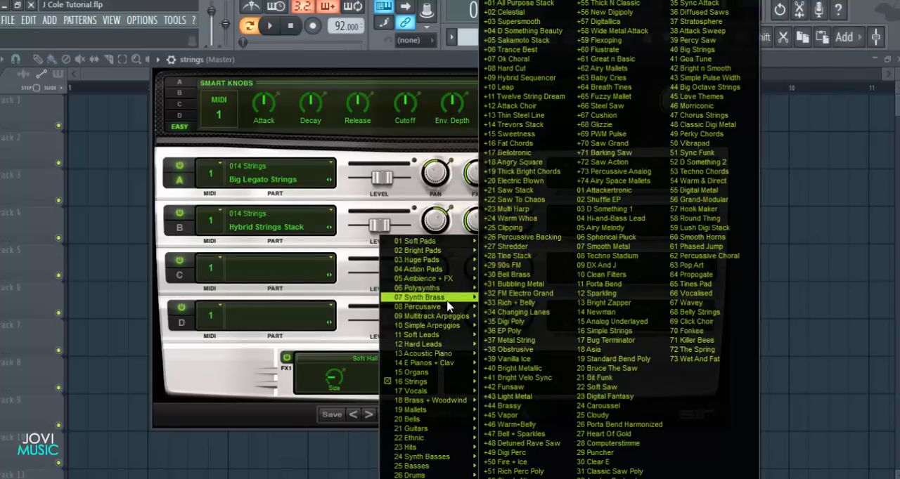
{"action": "mouse_move", "coordinate": [454, 318]}
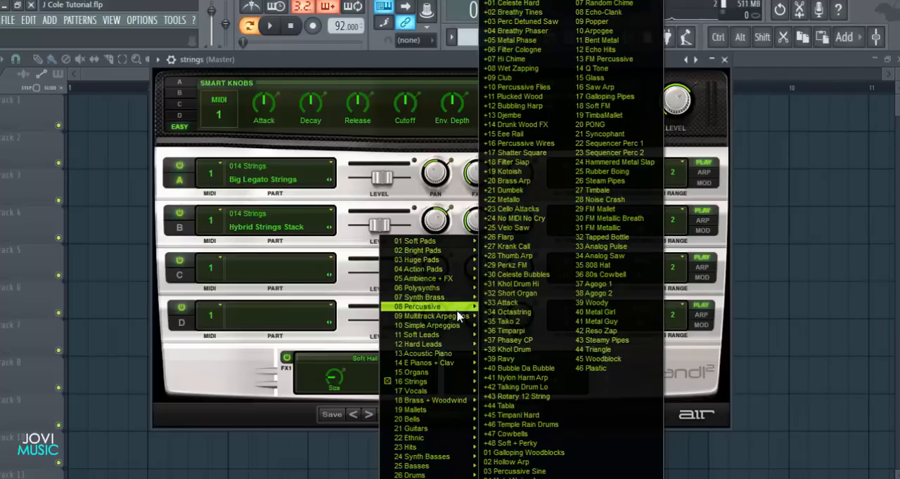
{"action": "mouse_move", "coordinate": [456, 341]}
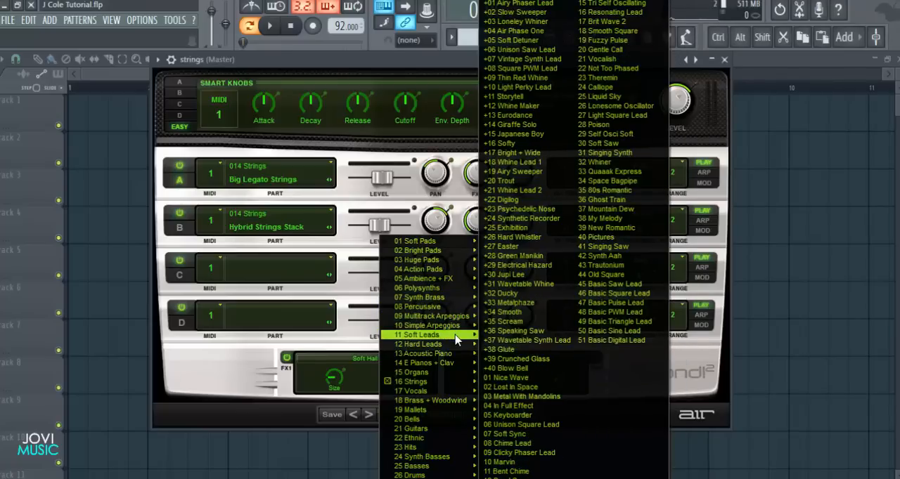
{"action": "mouse_move", "coordinate": [453, 371]}
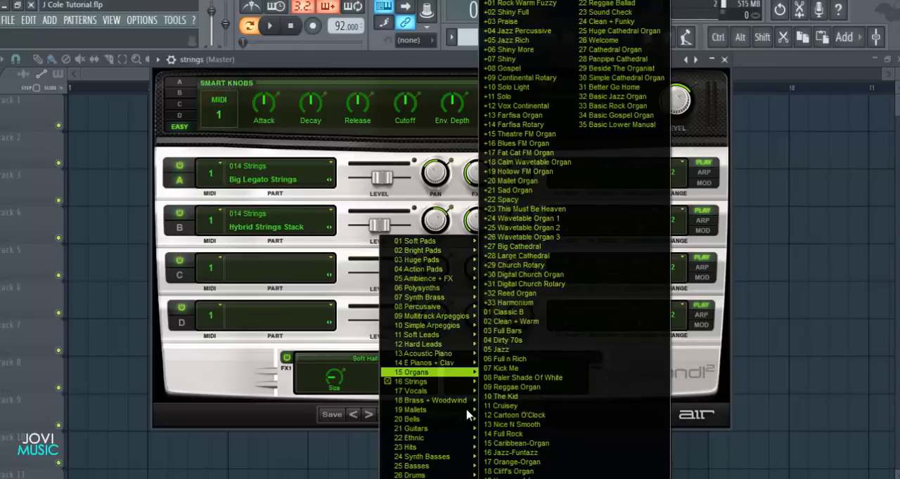
{"action": "mouse_move", "coordinate": [467, 469]}
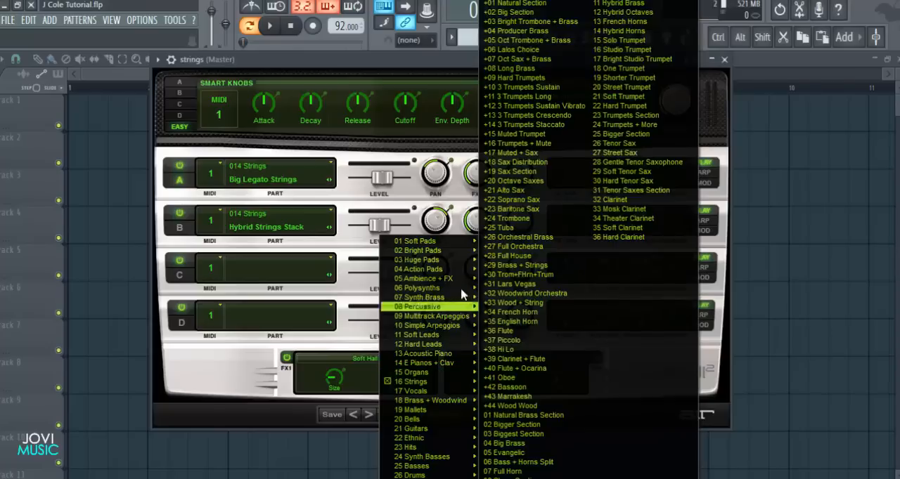
{"action": "mouse_move", "coordinate": [415, 288]}
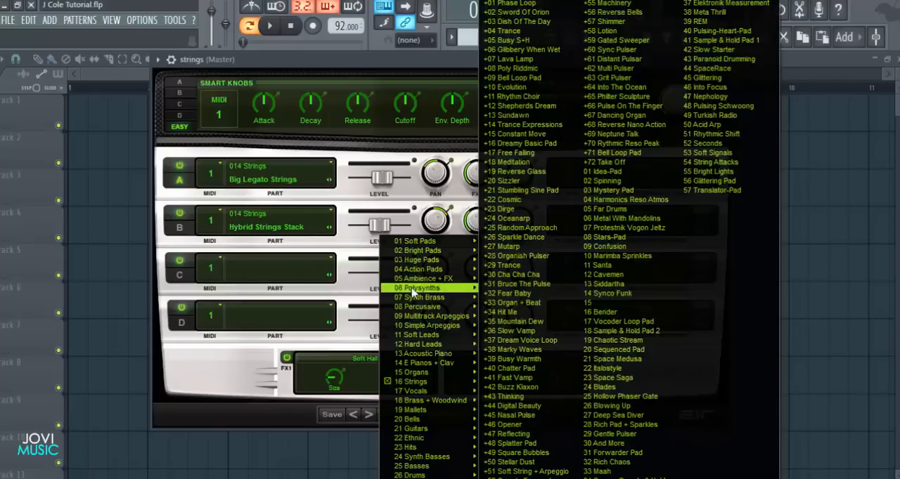
{"action": "left_click", "coordinate": [236, 363]}
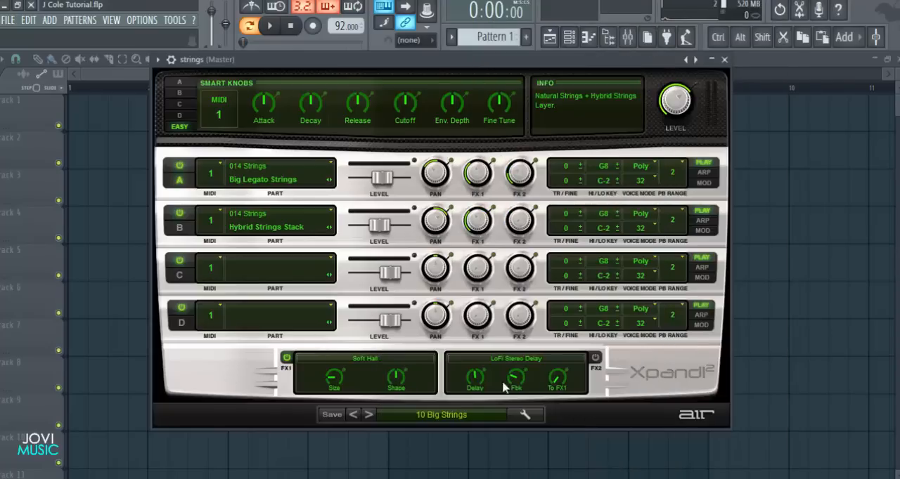
Choose the 10 Big Strings preset from the 16 Strings category and close the strings plugin window
{"action": "left_click", "coordinate": [420, 416]}
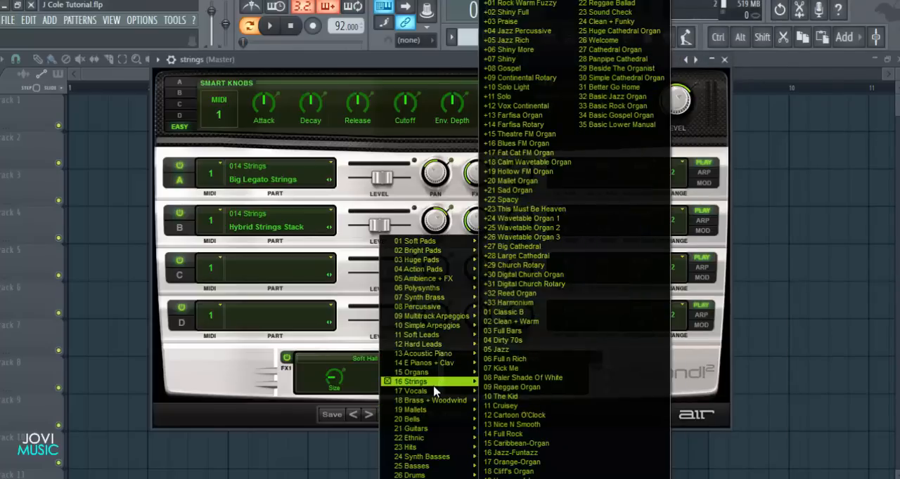
{"action": "left_click", "coordinate": [509, 387]}
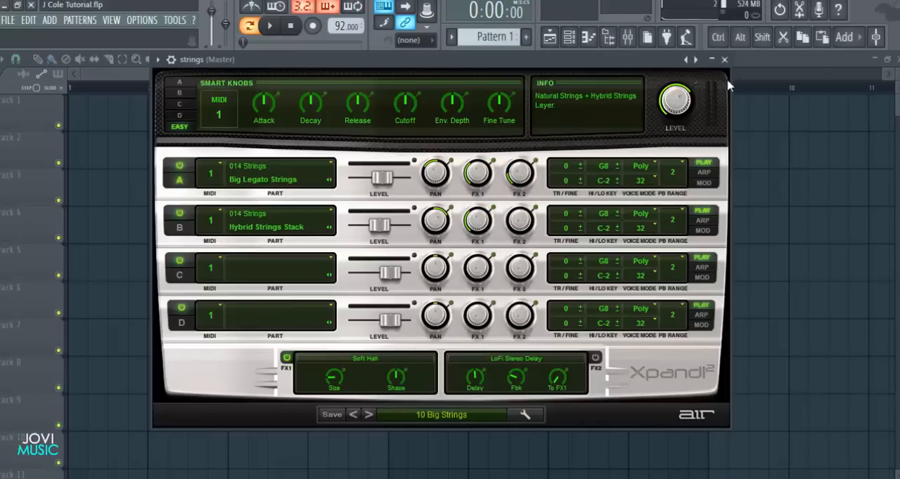
{"action": "left_click", "coordinate": [725, 60]}
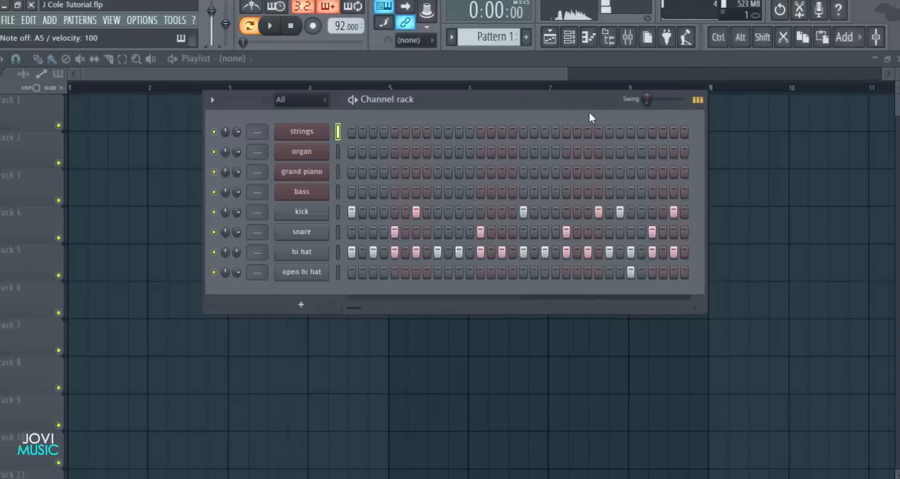
Select the organ channel and open its Xpand!2 plugin window
{"action": "left_click", "coordinate": [338, 150]}
{"action": "left_click", "coordinate": [319, 161]}
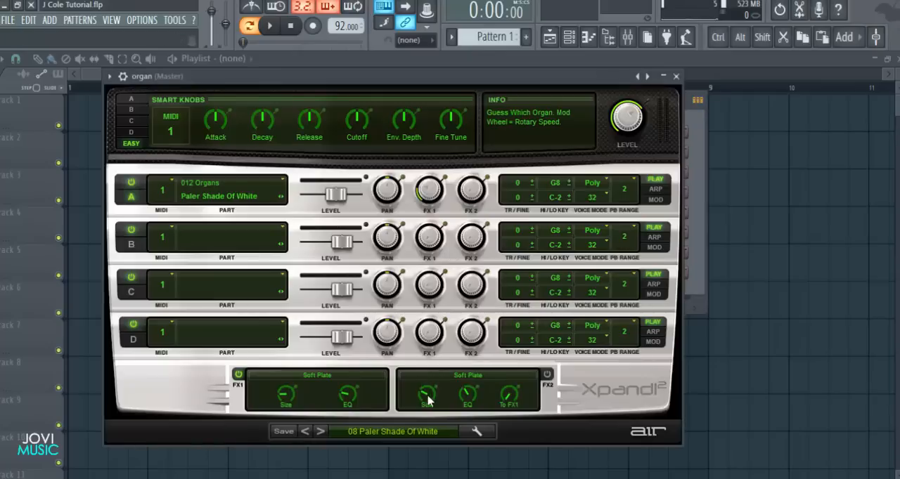
{"action": "left_click", "coordinate": [677, 77]}
{"action": "left_click", "coordinate": [283, 179]}
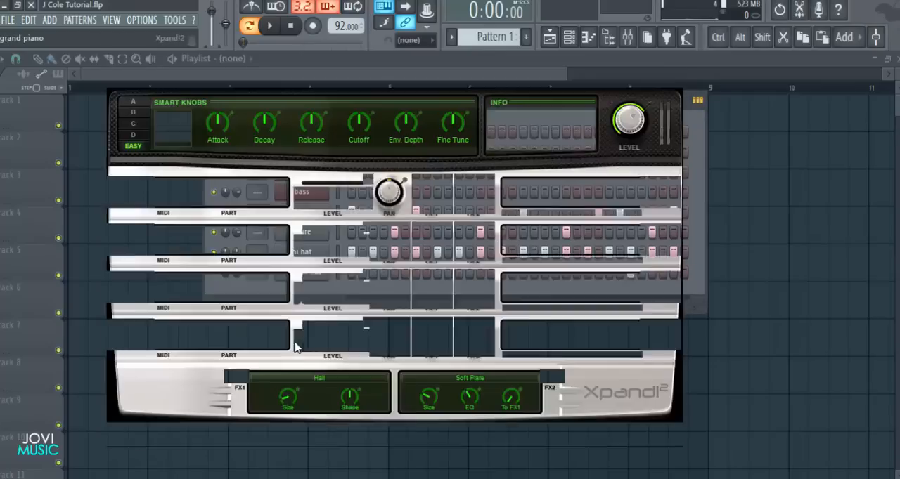
{"action": "left_click", "coordinate": [680, 76]}
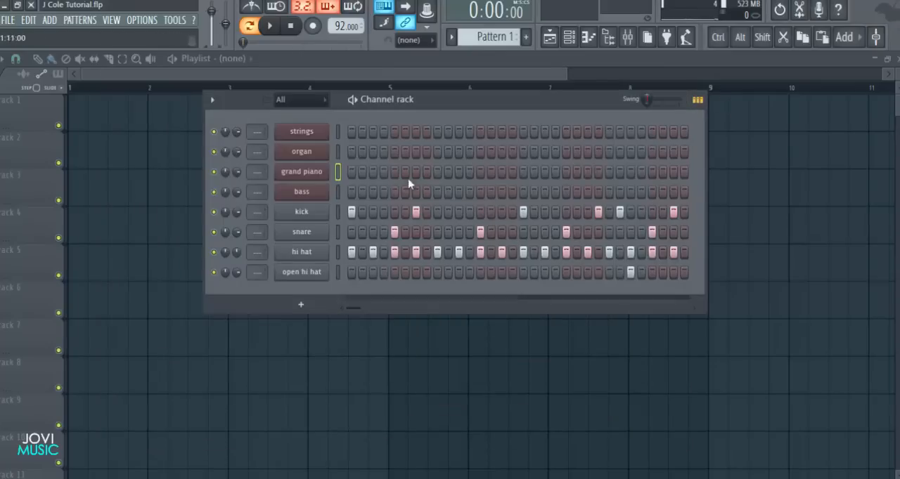
Look through the 15 Organs presets in the organ channel's Xpand!2 and close its window without changing the preset
{"action": "left_click", "coordinate": [321, 159]}
{"action": "left_click", "coordinate": [394, 432]}
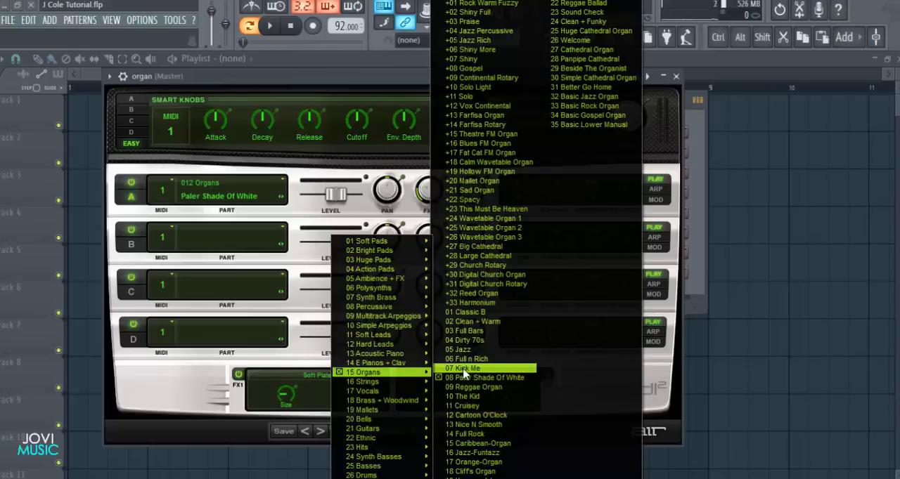
{"action": "left_click", "coordinate": [668, 406]}
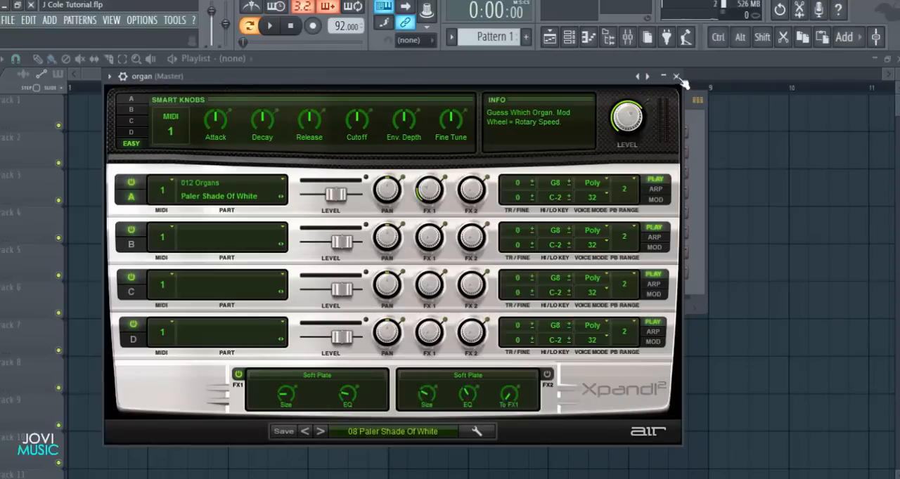
{"action": "left_click", "coordinate": [676, 76]}
Open the grand piano channel's Xpand!2 and look through its 13 Acoustic Piano presets, dismissing the list without a change
{"action": "left_click", "coordinate": [316, 176]}
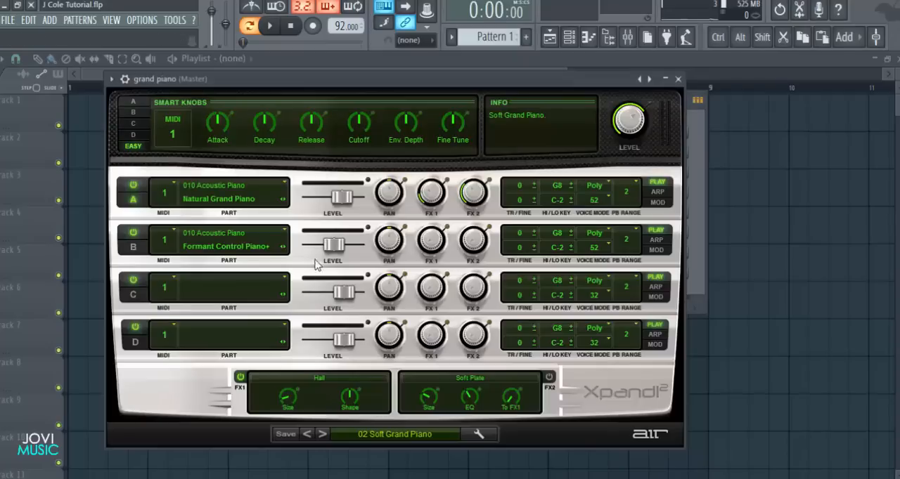
{"action": "left_click", "coordinate": [395, 434]}
{"action": "mouse_move", "coordinate": [412, 355]}
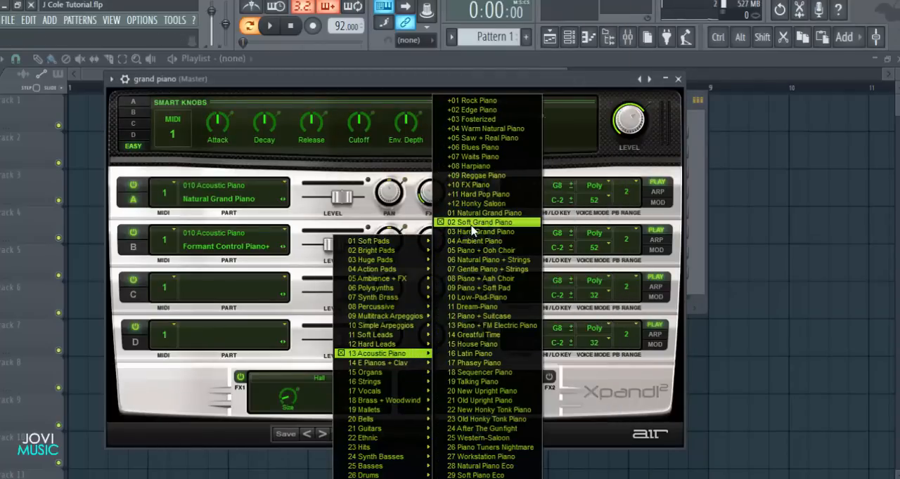
{"action": "left_click", "coordinate": [178, 391]}
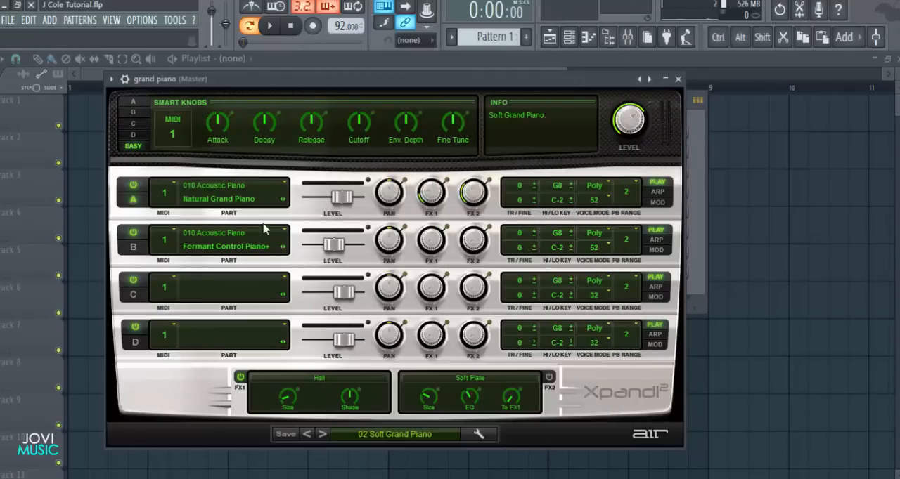
Switch off part B of the grand piano sound, audition part A alone with a few notes, and switch part B back on
{"action": "left_click", "coordinate": [133, 233]}
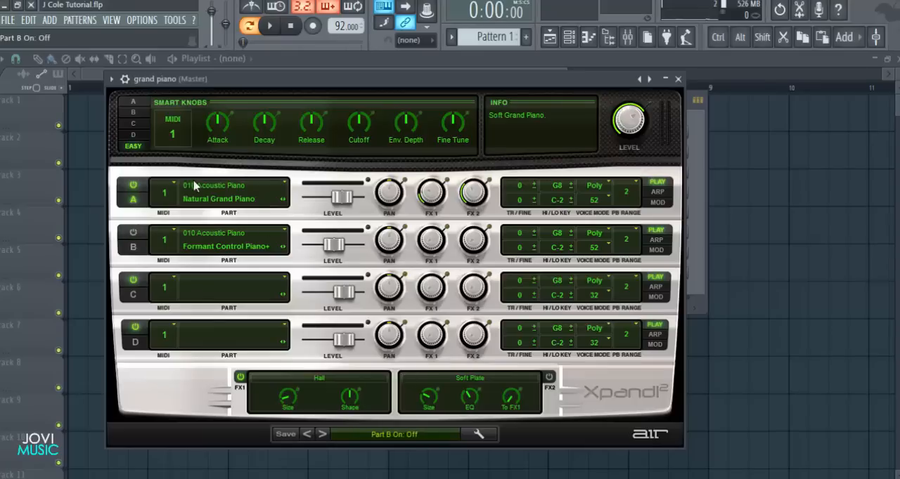
{"action": "key", "text": "w"}
{"action": "key", "text": "q"}
{"action": "key", "text": "v"}
{"action": "key", "text": "q"}
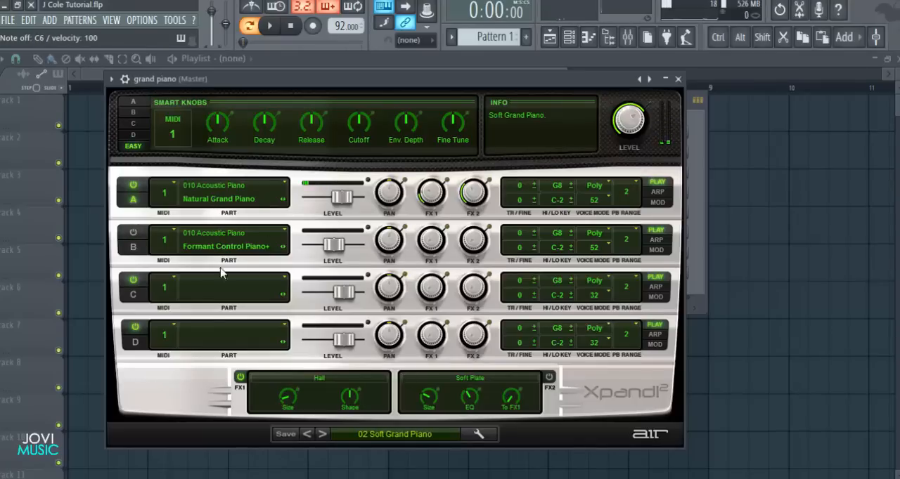
{"action": "left_click", "coordinate": [133, 233]}
Choose Formant Control Piano+ from 010 Acoustic Piano for part B, audition the layered piano and close the plugin window
{"action": "left_click", "coordinate": [284, 232]}
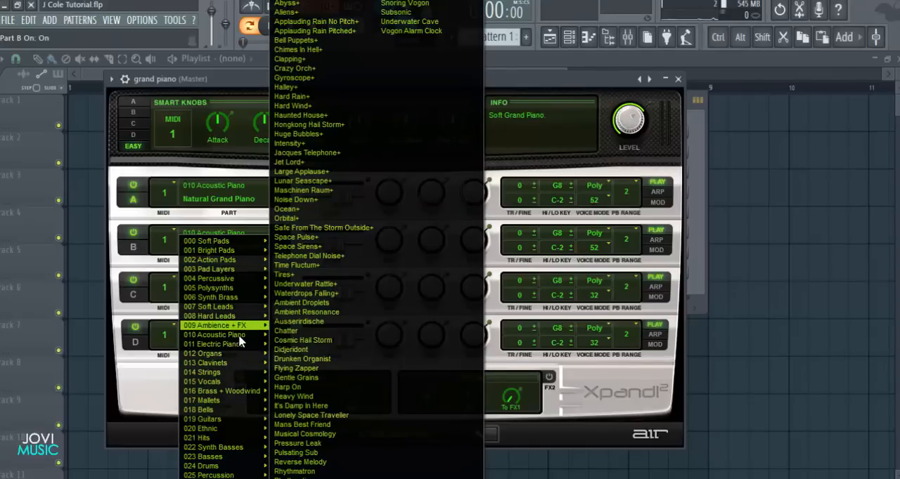
{"action": "mouse_move", "coordinate": [257, 337]}
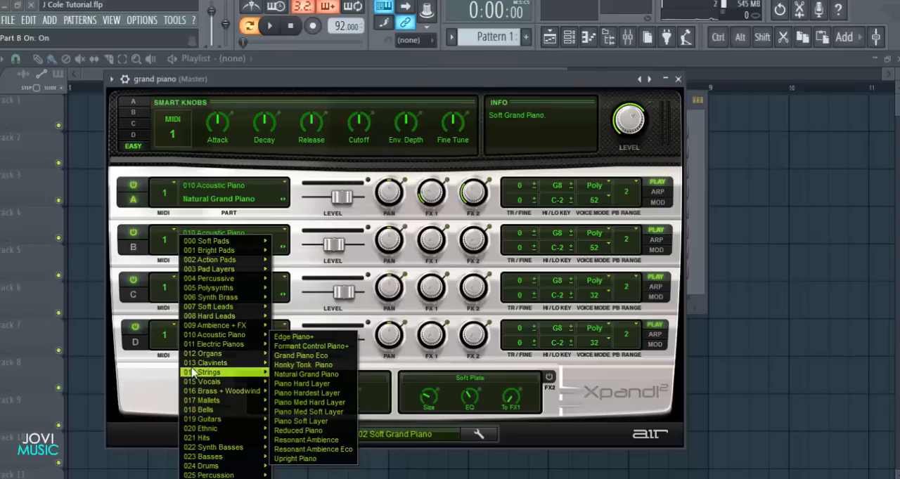
{"action": "left_click", "coordinate": [327, 346]}
{"action": "key", "text": "c"}
{"action": "key", "text": "b"}
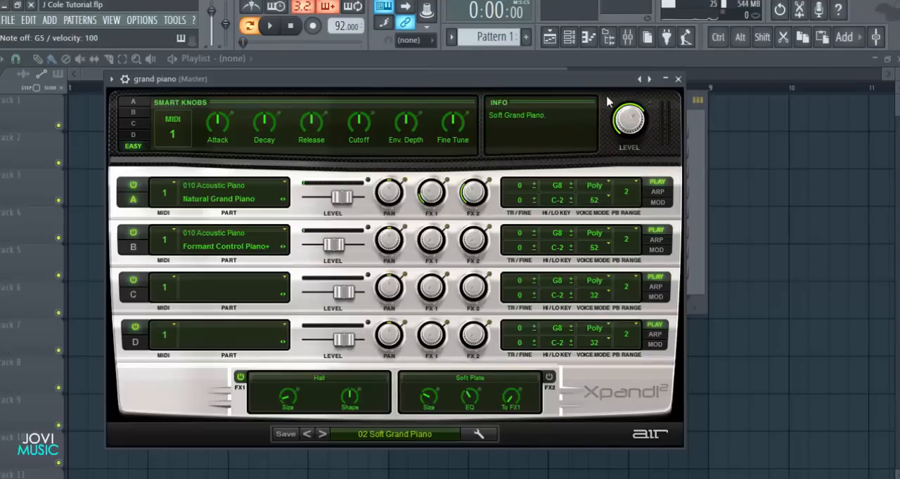
{"action": "left_click", "coordinate": [678, 79]}
Open the bass channel's Xpand!2, look through the 25 Basses presets, audition the current sound and close the window
{"action": "left_click", "coordinate": [328, 192]}
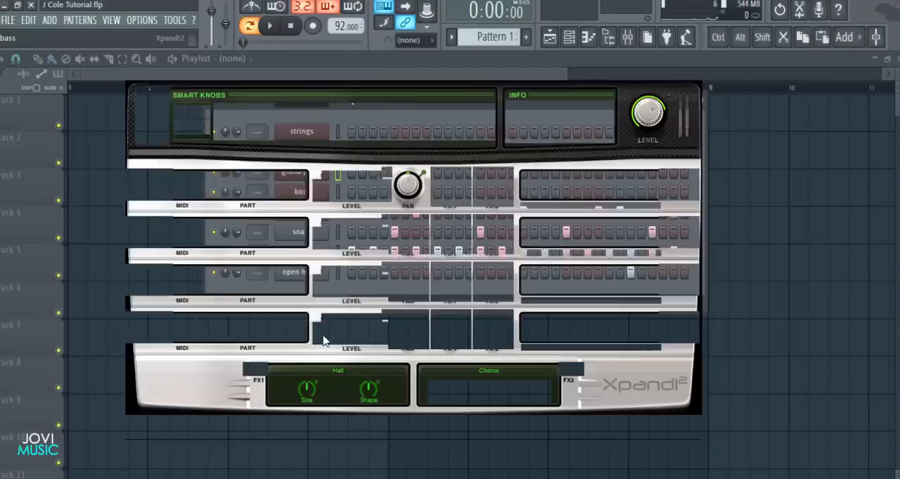
{"action": "left_click", "coordinate": [375, 428]}
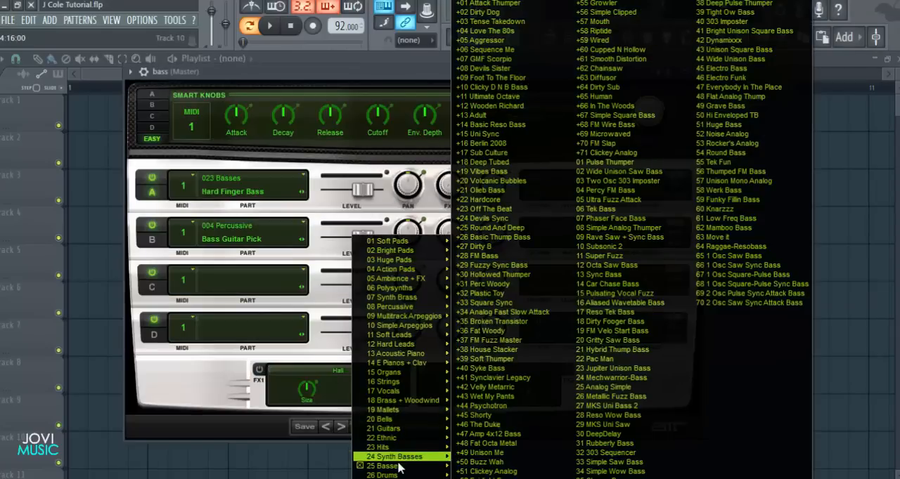
{"action": "mouse_move", "coordinate": [399, 467]}
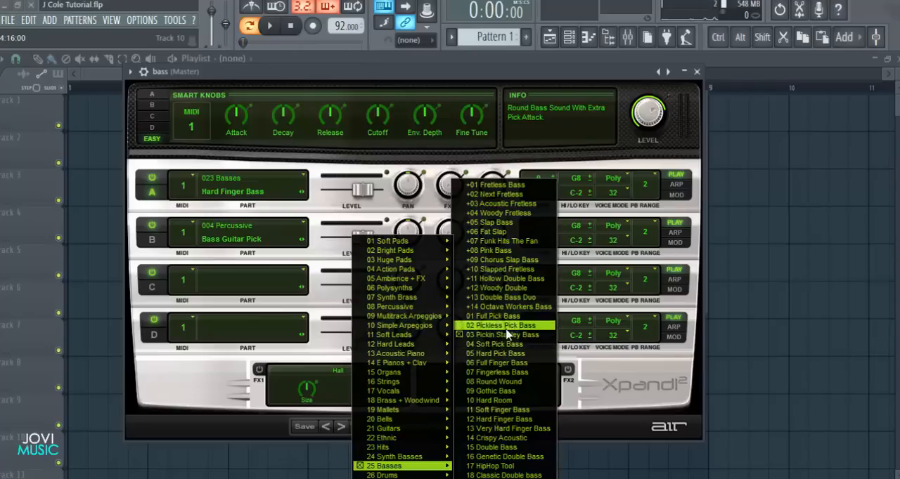
{"action": "left_click", "coordinate": [597, 390]}
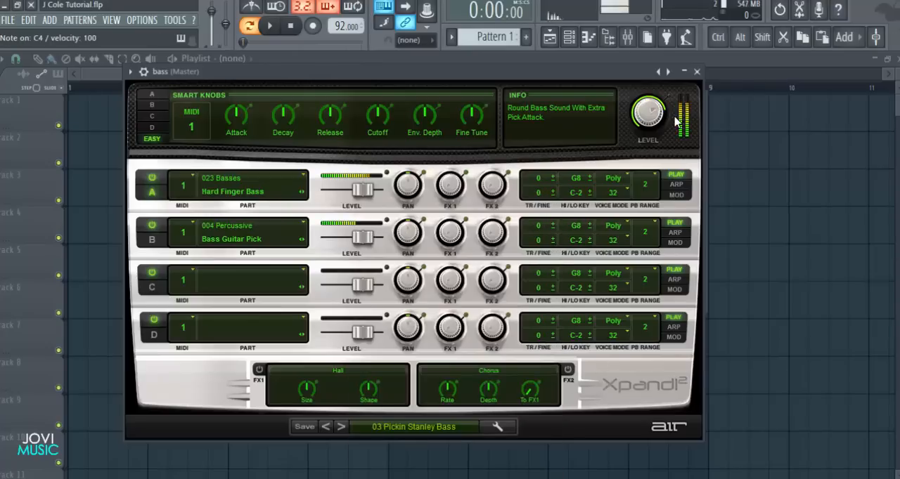
{"action": "left_click", "coordinate": [697, 72]}
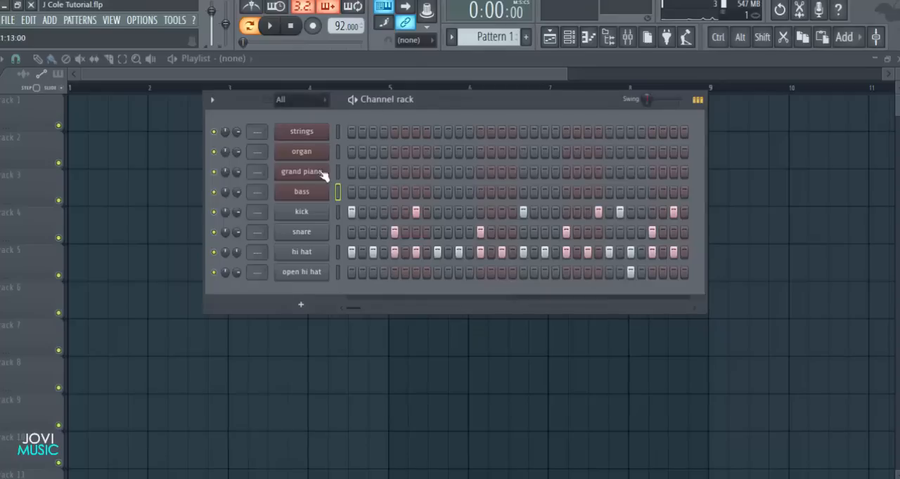
Shift the channel rack slightly and open the grand piano channel's piano roll
{"action": "left_click_drag", "start_coordinate": [440, 110], "coordinate": [441, 106]}
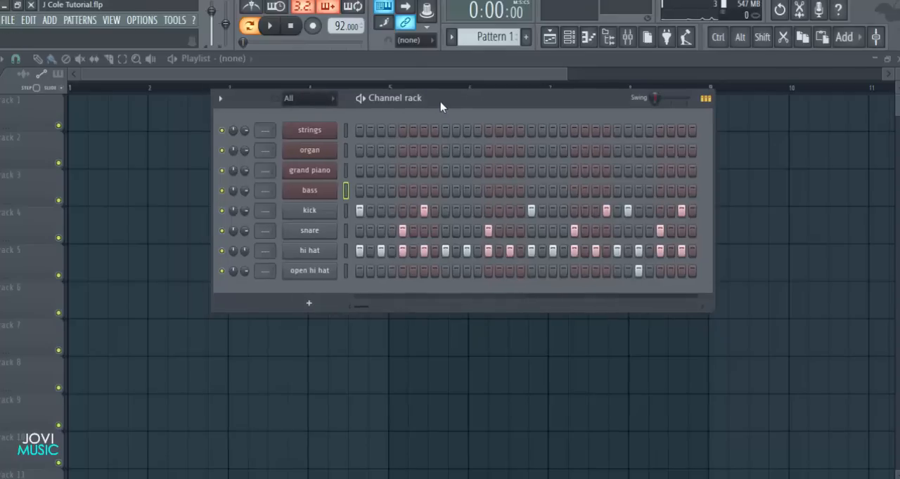
{"action": "right_click", "coordinate": [331, 170]}
{"action": "left_click", "coordinate": [366, 172]}
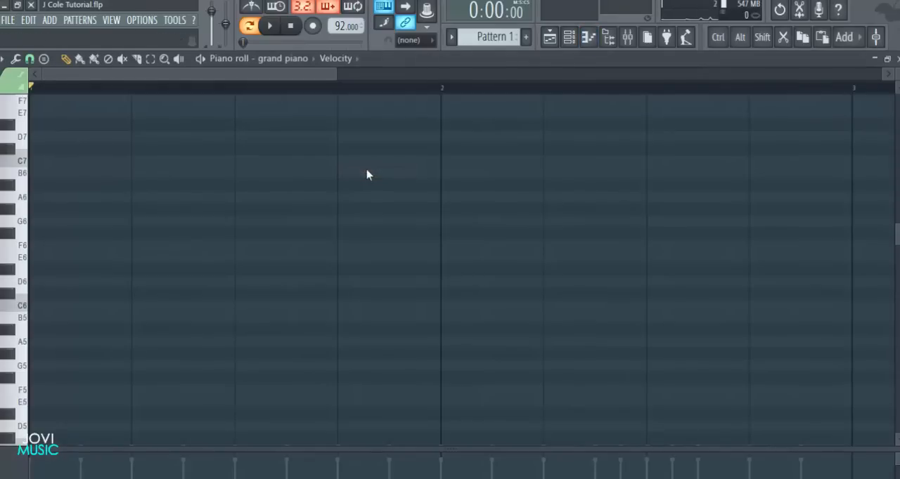
Add an F4 note at the start of bar 1 in the grand piano part and extend it to 10 steps
{"action": "scroll", "coordinate": [135, 290], "scroll_direction": "down", "scroll_amount": 3}
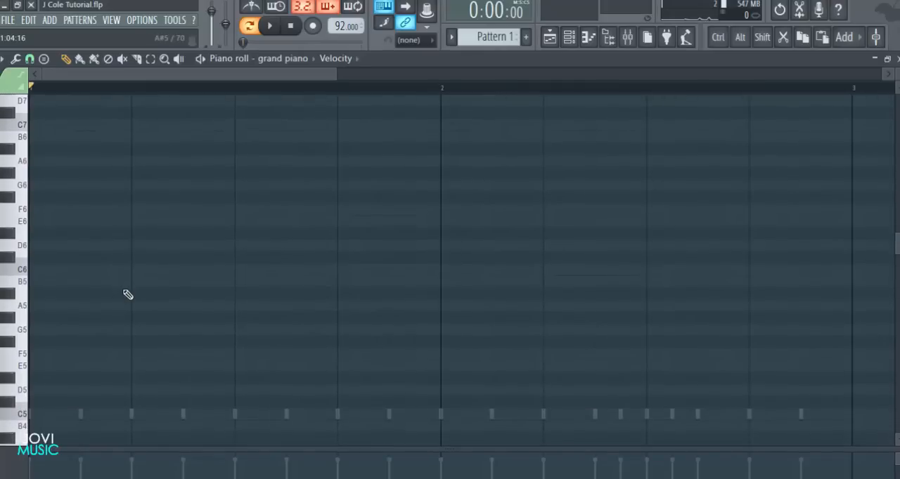
{"action": "scroll", "coordinate": [106, 297], "scroll_direction": "down", "scroll_amount": 12}
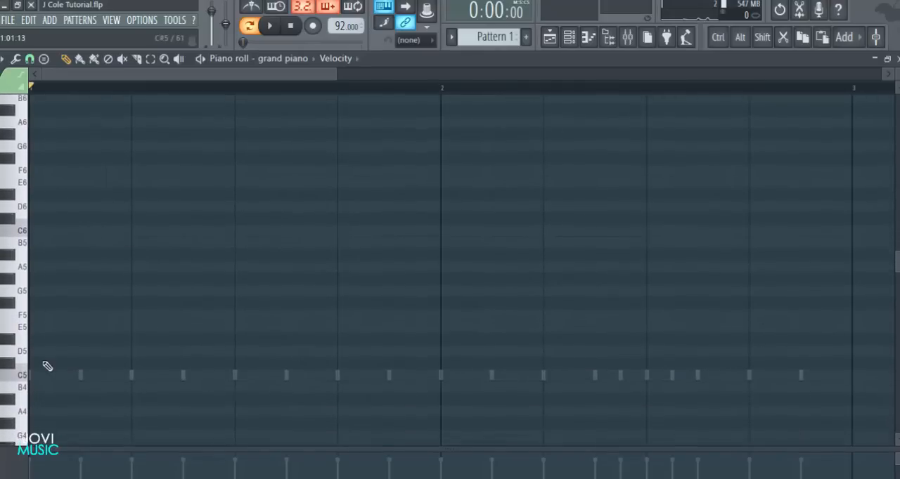
{"action": "left_click", "coordinate": [25, 324]}
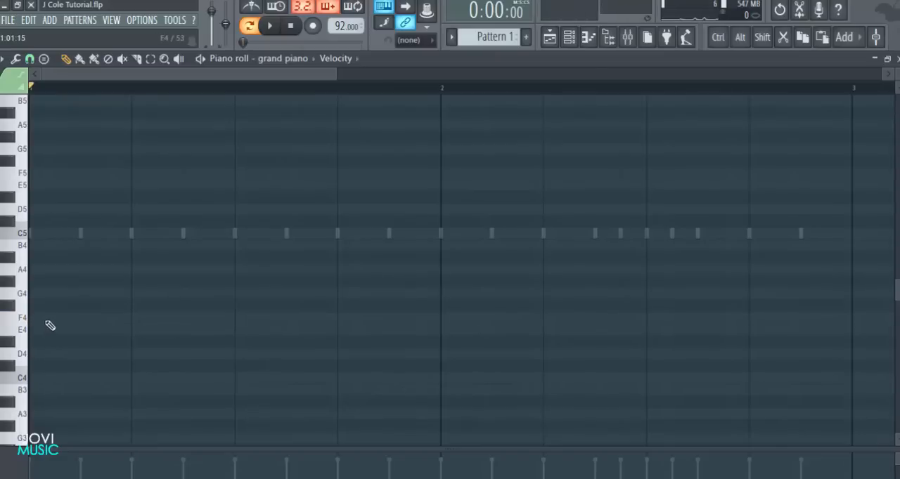
{"action": "left_click", "coordinate": [50, 322]}
{"action": "left_click_drag", "start_coordinate": [74, 318], "coordinate": [254, 317]}
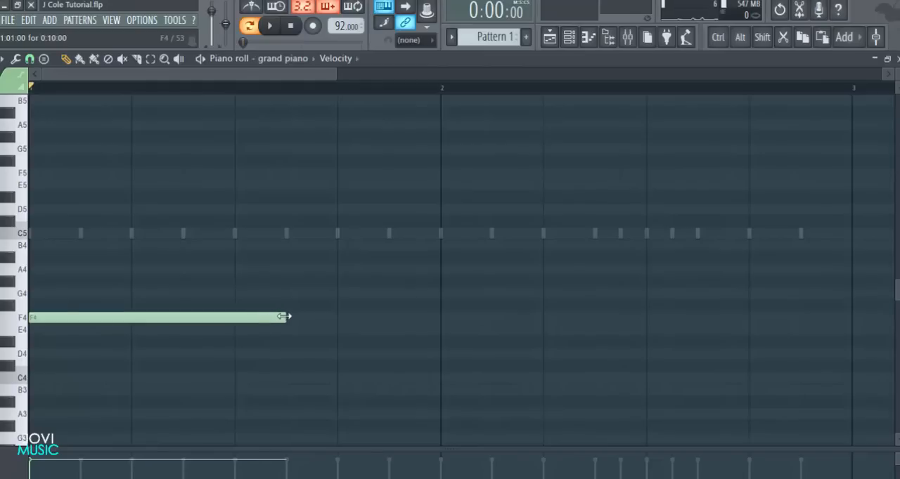
Solo the grand piano channel in the channel rack and return to its piano roll
{"action": "left_click", "coordinate": [569, 39]}
{"action": "right_click", "coordinate": [222, 174]}
{"action": "left_click", "coordinate": [234, 193]}
{"action": "left_click", "coordinate": [370, 363]}
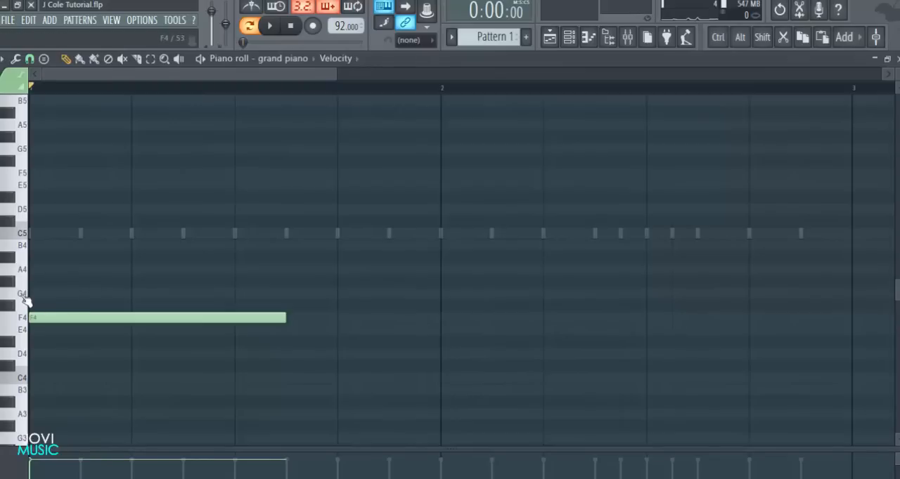
Stack A4 and F5 notes of the same length above the F4 note and play back the chord
{"action": "left_click", "coordinate": [41, 271]}
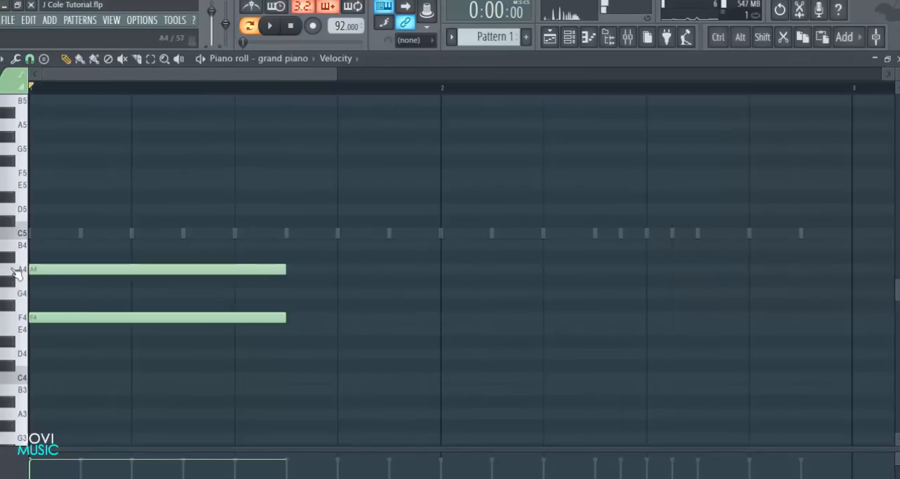
{"action": "left_click", "coordinate": [44, 210]}
{"action": "left_click_drag", "start_coordinate": [53, 211], "coordinate": [46, 171]}
{"action": "key", "text": "space"}
{"action": "scroll", "coordinate": [300, 250], "scroll_direction": "down", "scroll_amount": 1}
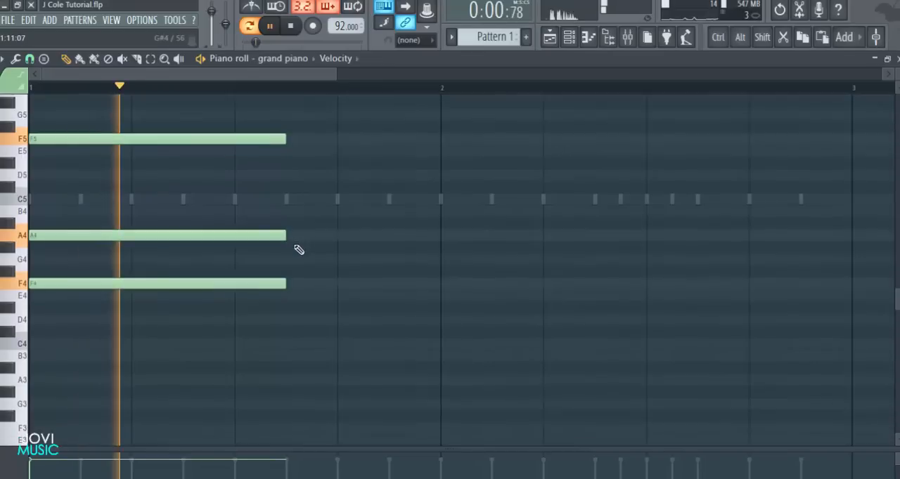
{"action": "key", "text": "space"}
Add a C#6 note about 2.5 steps into bar 1 and shorten it to about 3.5 steps
{"action": "scroll", "coordinate": [295, 249], "scroll_direction": "up", "scroll_amount": 1}
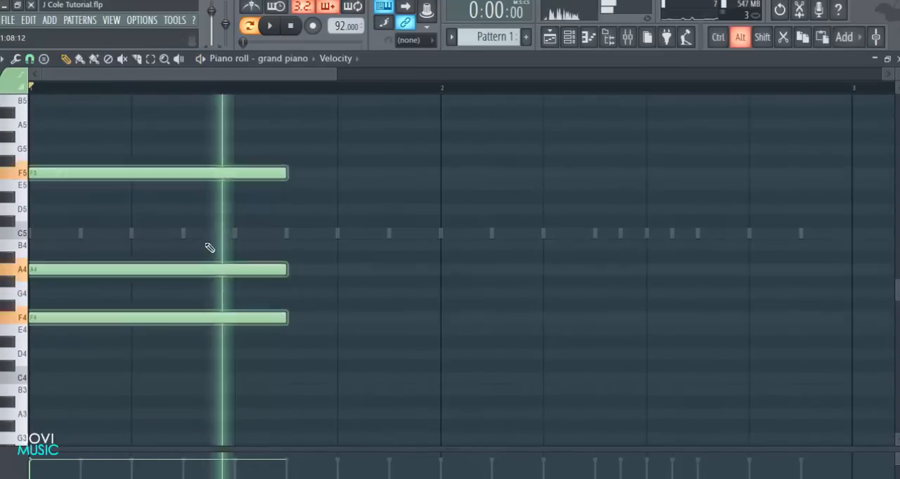
{"action": "scroll", "coordinate": [60, 312], "scroll_direction": "down", "scroll_amount": 2}
{"action": "scroll", "coordinate": [183, 331], "scroll_direction": "up", "scroll_amount": 6}
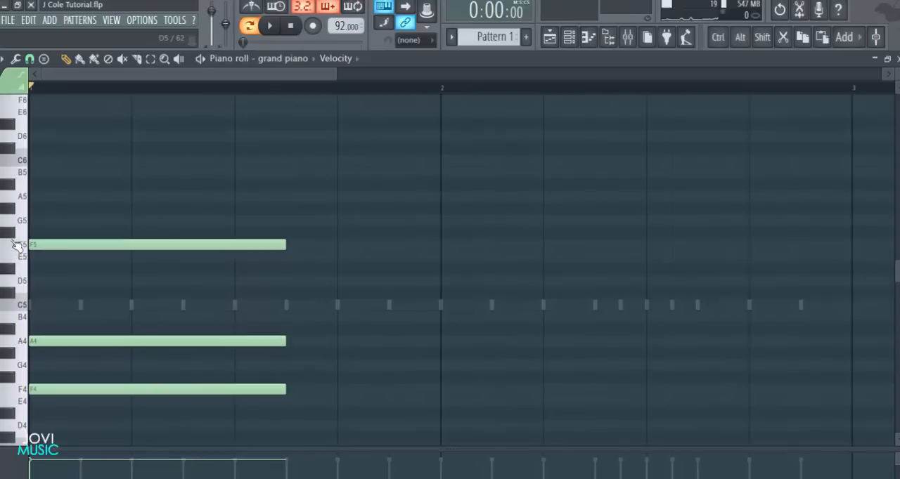
{"action": "key", "text": "space"}
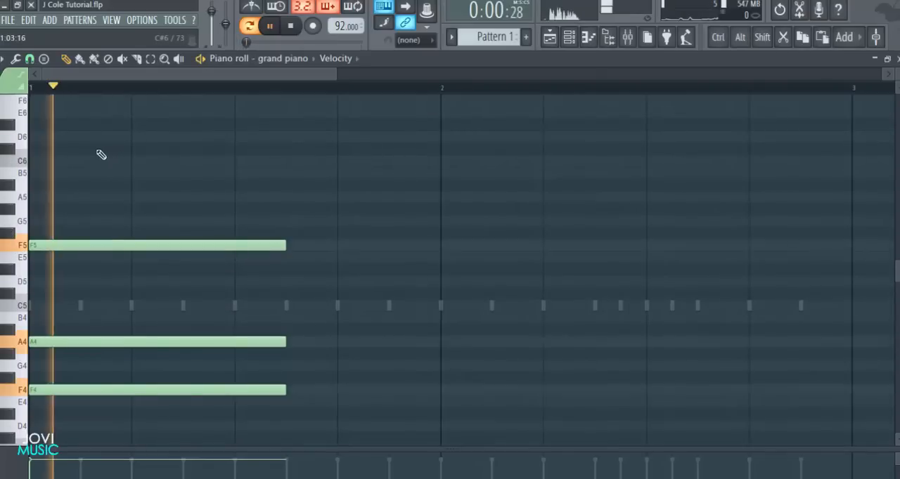
{"action": "left_click", "coordinate": [96, 149]}
{"action": "key", "text": "space"}
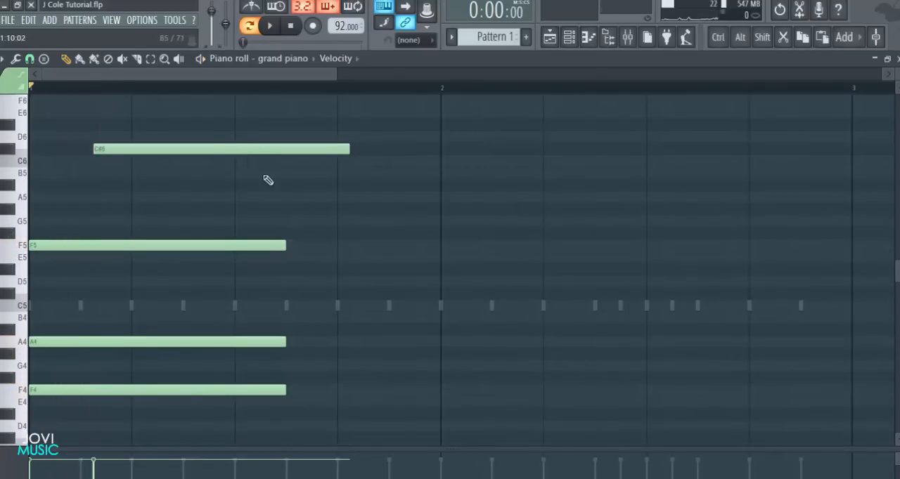
{"action": "left_click_drag", "start_coordinate": [294, 150], "coordinate": [226, 146]}
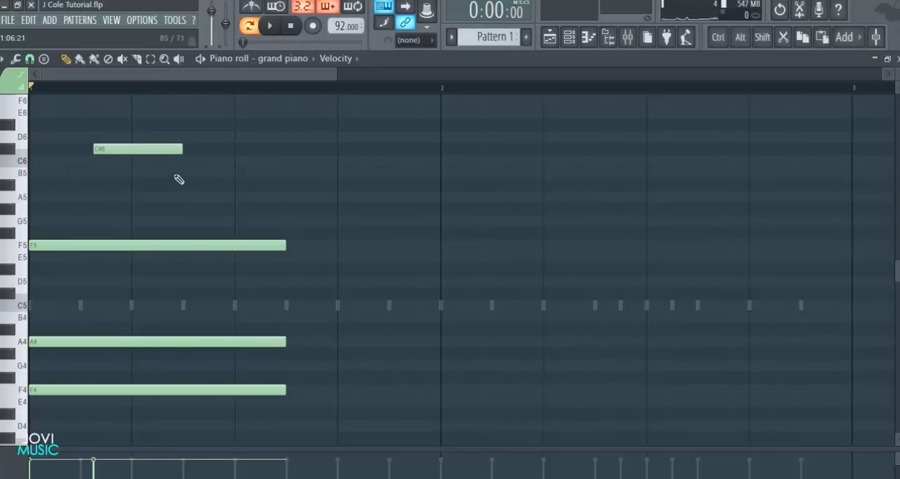
Add an A#5 note of the same length as the C#6 on the second beat and play back the phrase
{"action": "left_click", "coordinate": [135, 186]}
{"action": "key", "text": "space"}
{"action": "key", "text": "space"}
Shorten the F5 note to 6 steps, add a second F5 right after it ending with the chord, and play it back
{"action": "left_click_drag", "start_coordinate": [332, 78], "coordinate": [280, 81]}
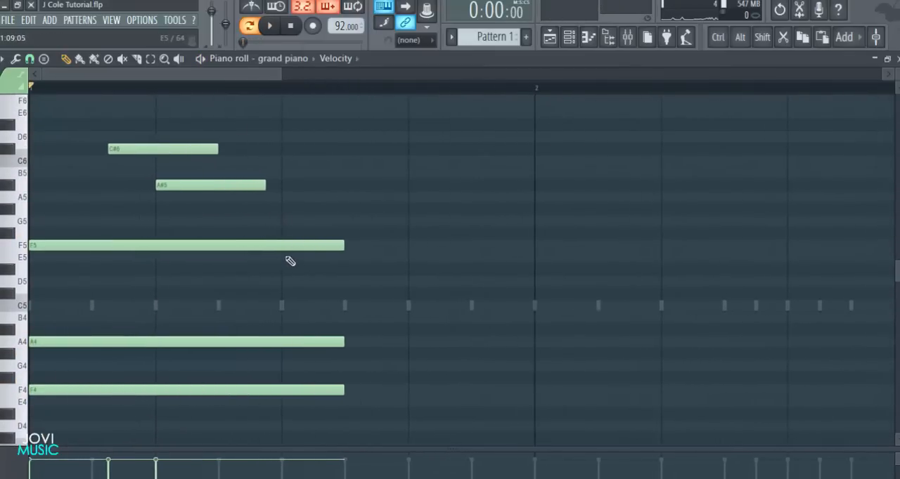
{"action": "left_click_drag", "start_coordinate": [346, 246], "coordinate": [242, 242]}
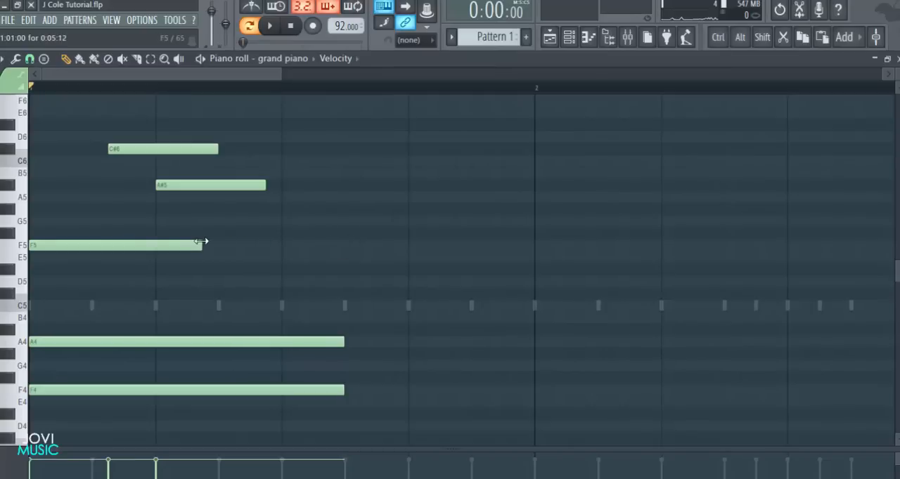
{"action": "left_click", "coordinate": [229, 246]}
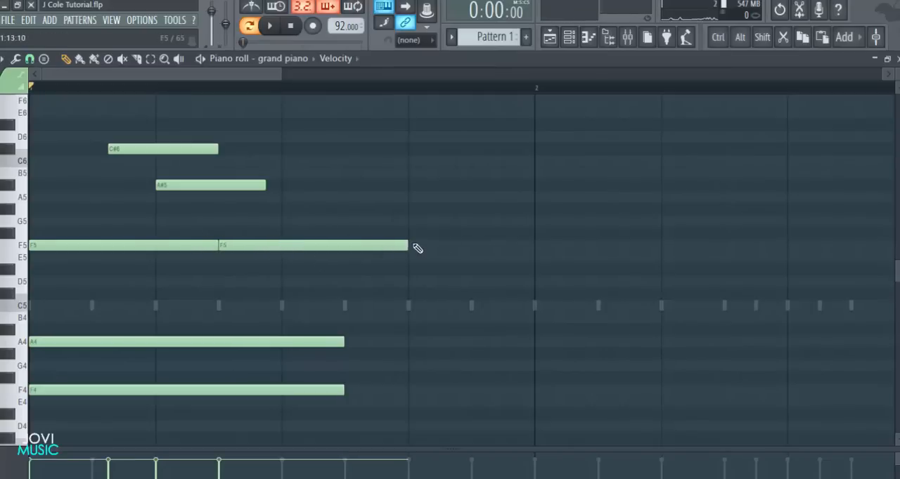
{"action": "key", "text": "space"}
{"action": "left_click_drag", "start_coordinate": [409, 246], "coordinate": [345, 246]}
{"action": "key", "text": "space"}
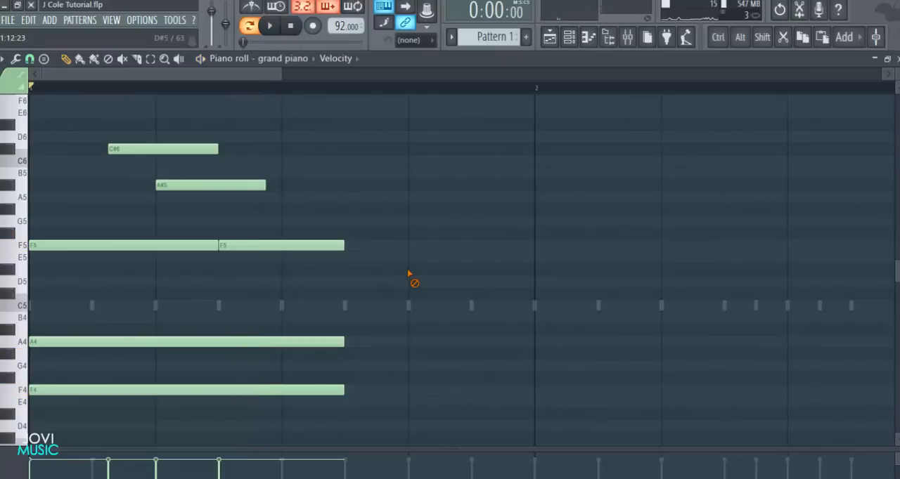
Replace the C#6 note with a 4-step one starting 2 steps into bar 1 and play back the phrase
{"action": "right_click", "coordinate": [145, 146]}
{"action": "left_click", "coordinate": [98, 149]}
{"action": "key", "text": "space"}
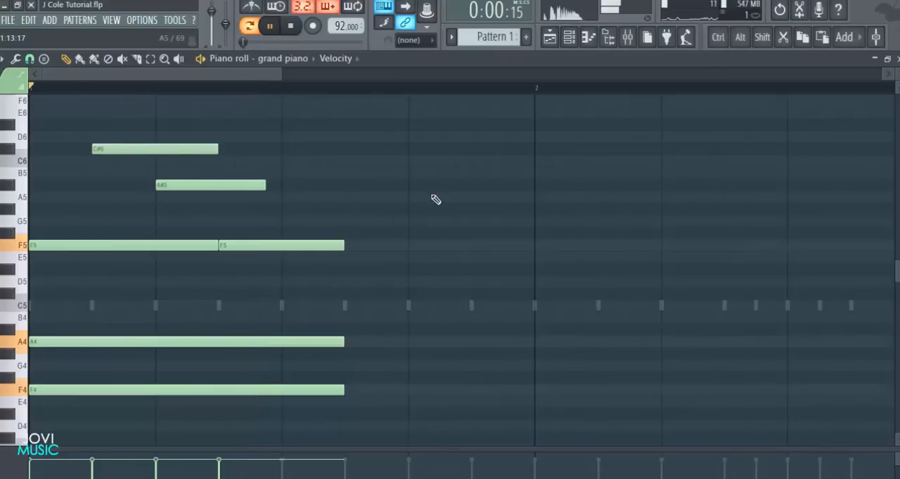
{"action": "key", "text": "space"}
{"action": "scroll", "coordinate": [448, 218], "scroll_direction": "down", "scroll_amount": 1}
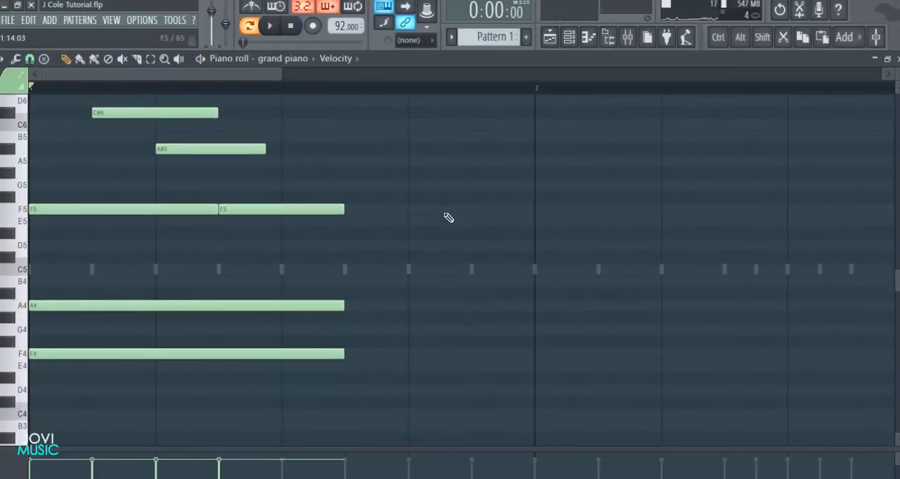
{"action": "key", "text": "space"}
{"action": "key", "text": "space"}
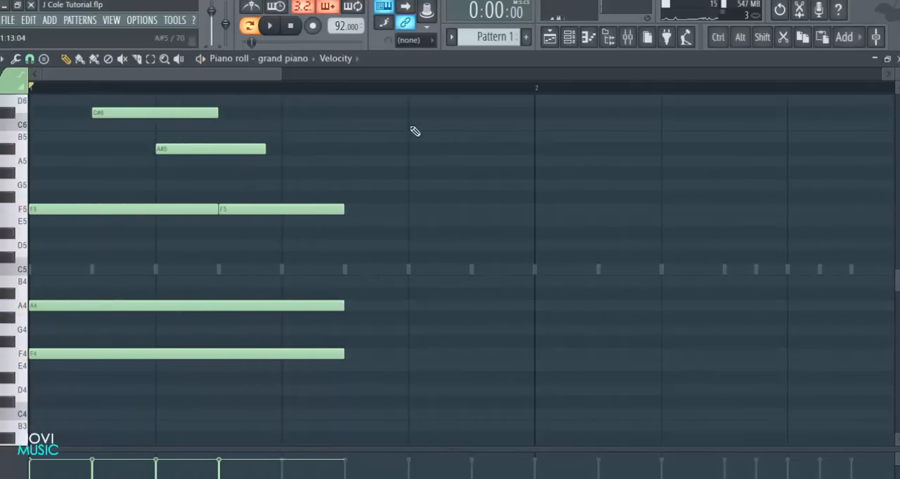
Add a third F5 note right after the second one and extend it to the end of bar 1
{"action": "scroll", "coordinate": [408, 97], "scroll_direction": "down", "scroll_amount": 3}
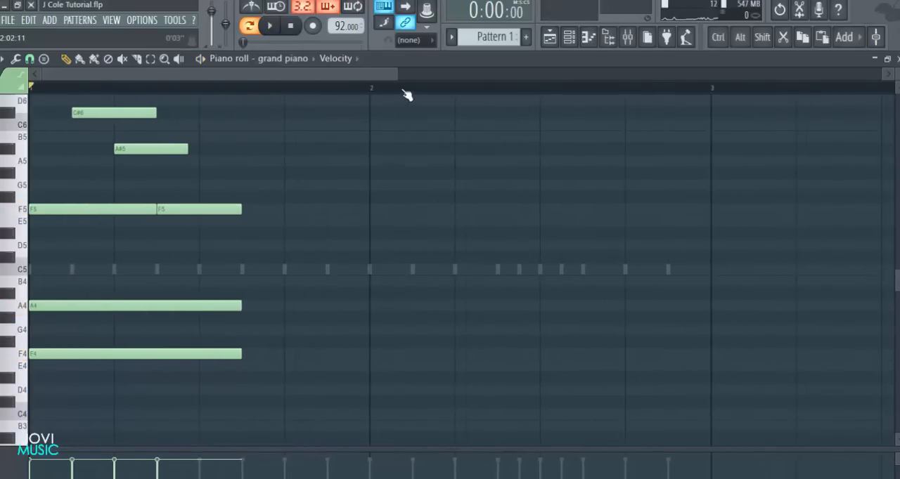
{"action": "scroll", "coordinate": [380, 186], "scroll_direction": "down", "scroll_amount": 1}
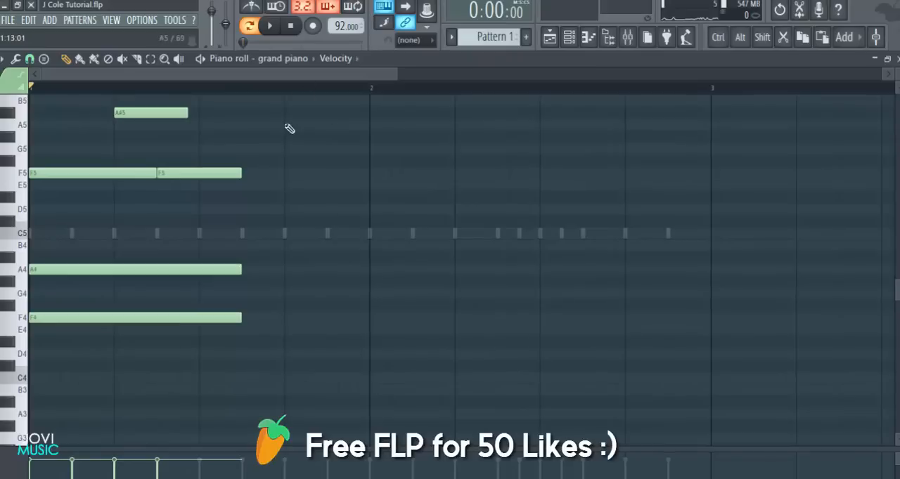
{"action": "scroll", "coordinate": [368, 195], "scroll_direction": "up", "scroll_amount": 2}
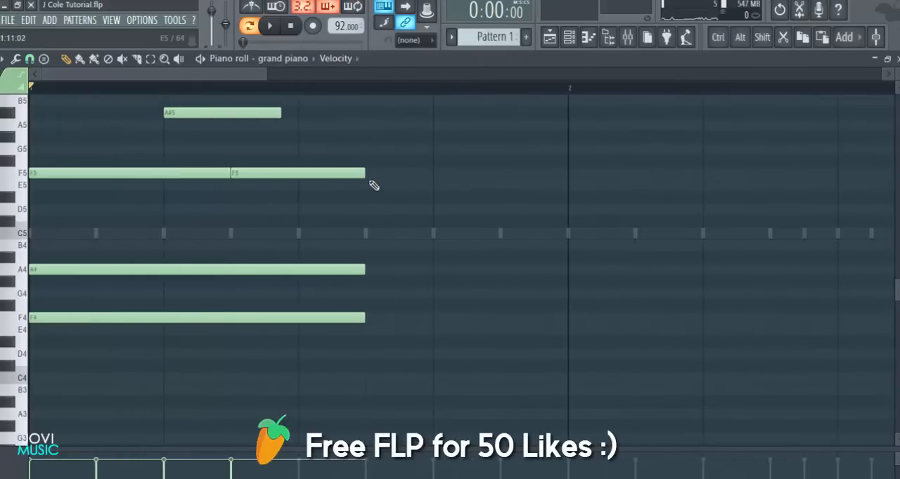
{"action": "left_click", "coordinate": [373, 175]}
{"action": "left_click", "coordinate": [503, 163]}
{"action": "right_click", "coordinate": [508, 164]}
{"action": "left_click_drag", "start_coordinate": [496, 172], "coordinate": [567, 172]}
Stack C5, G#4 and D#4 notes of the same length below the third F5 note
{"action": "scroll", "coordinate": [532, 223], "scroll_direction": "down", "scroll_amount": 2}
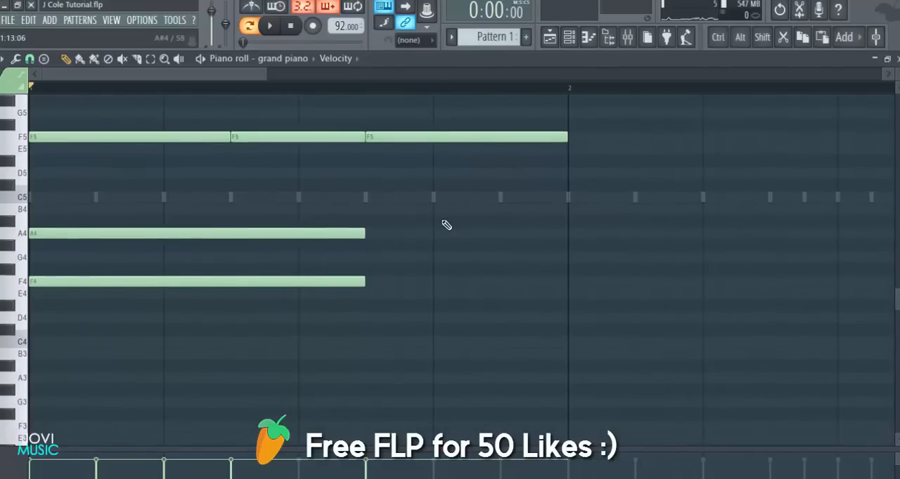
{"action": "left_click", "coordinate": [391, 198]}
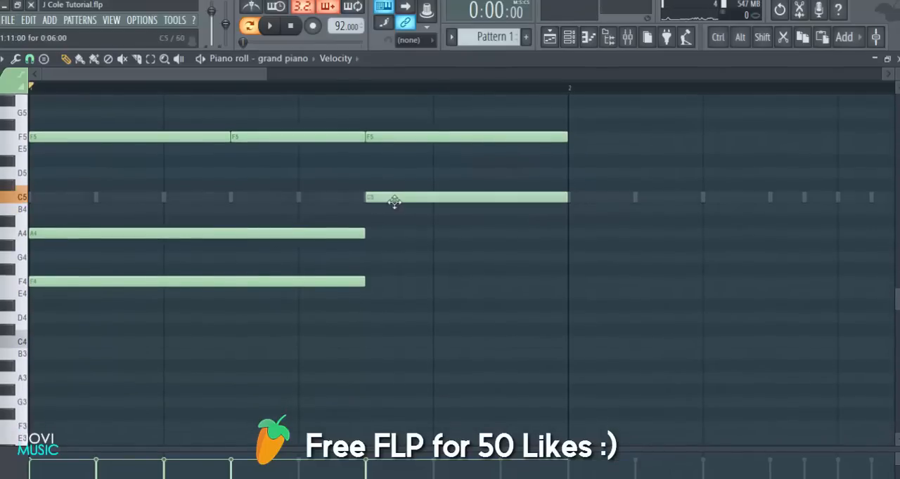
{"action": "left_click", "coordinate": [377, 245]}
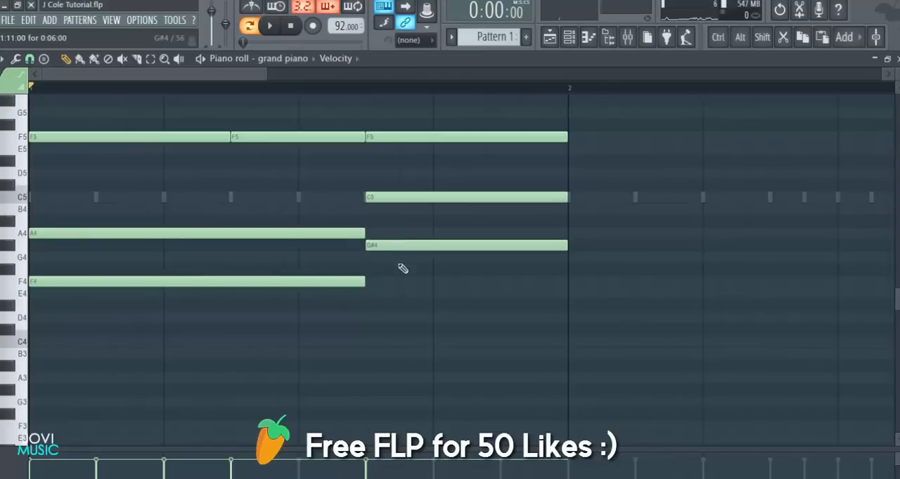
{"action": "left_click", "coordinate": [371, 307]}
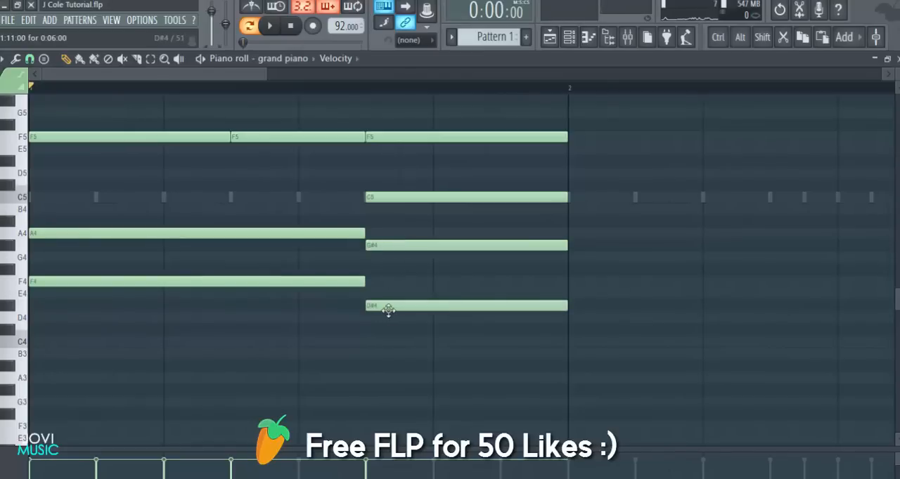
Move the bottom note of the second chord down to C4, trying other low pitches, and play back the phrase
{"action": "left_click_drag", "start_coordinate": [388, 306], "coordinate": [389, 355]}
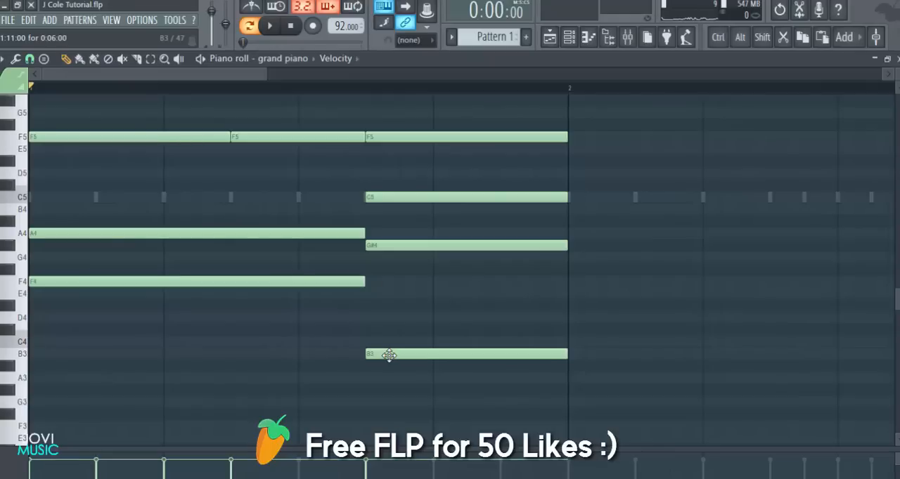
{"action": "left_click_drag", "start_coordinate": [389, 355], "coordinate": [389, 304]}
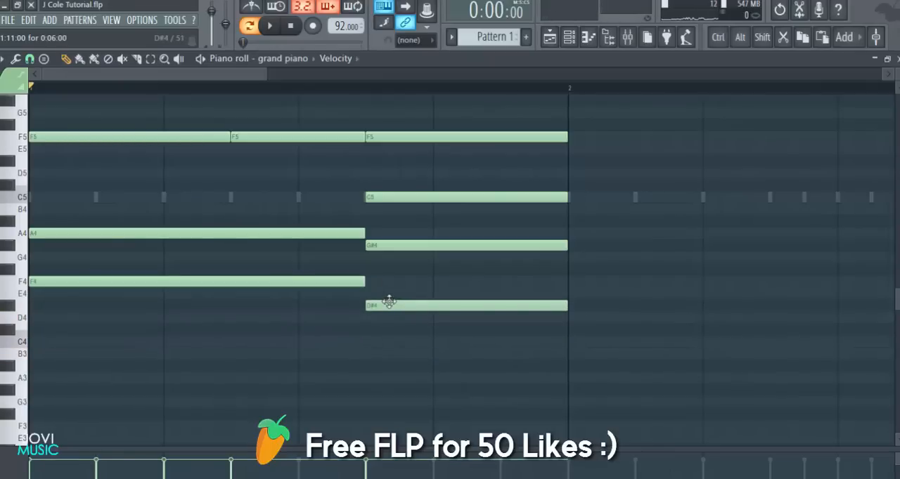
{"action": "left_click_drag", "start_coordinate": [397, 303], "coordinate": [397, 331]}
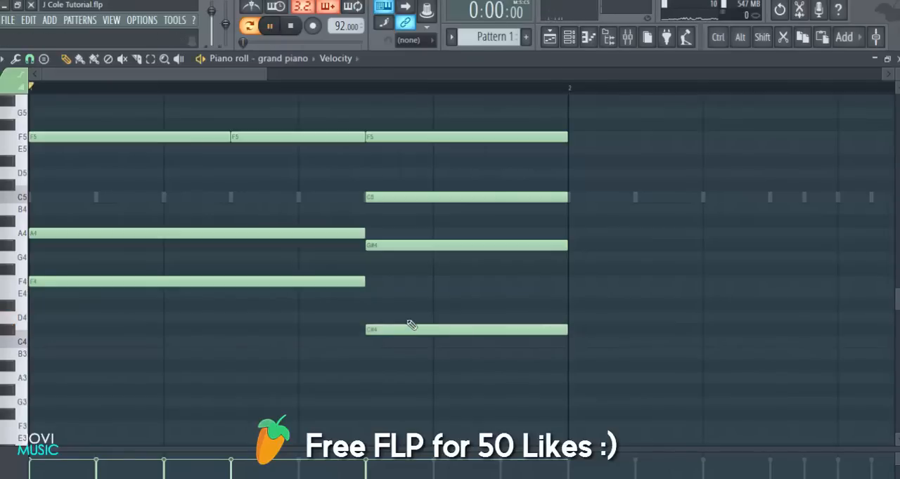
{"action": "key", "text": "space"}
{"action": "key", "text": "space"}
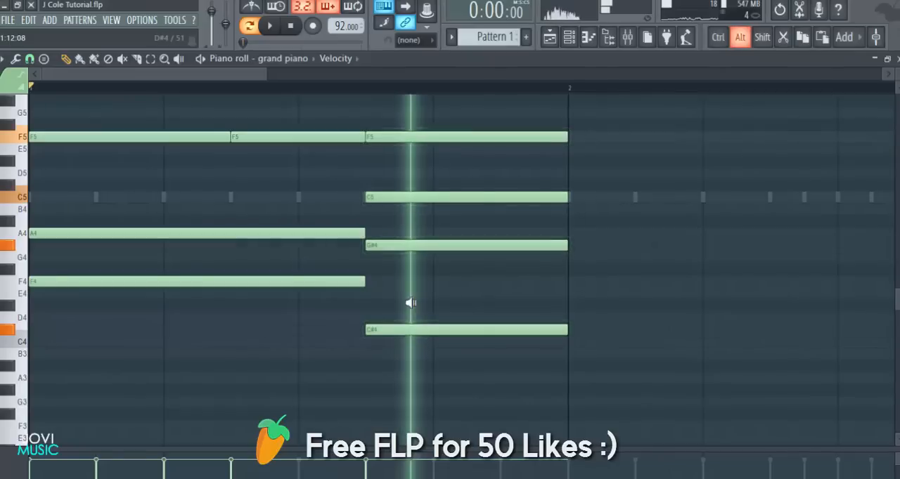
{"action": "left_click_drag", "start_coordinate": [392, 329], "coordinate": [391, 339]}
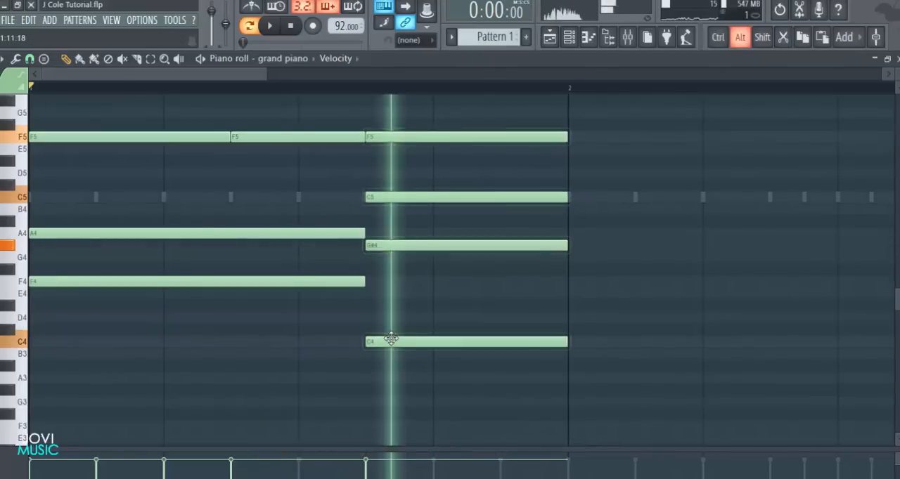
{"action": "key", "text": "space"}
{"action": "scroll", "coordinate": [483, 227], "scroll_direction": "down", "scroll_amount": 3, "text": "ctrl"}
{"action": "scroll", "coordinate": [483, 227], "scroll_direction": "up", "scroll_amount": 4}
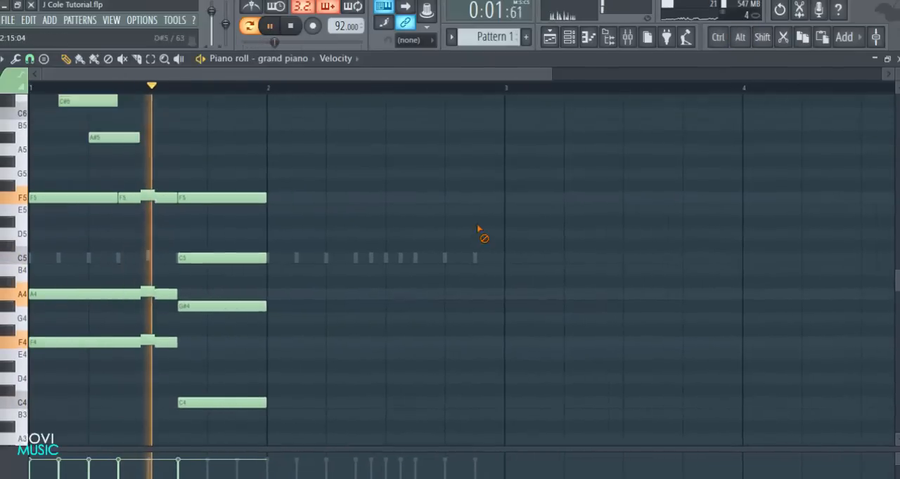
{"action": "key", "text": "space"}
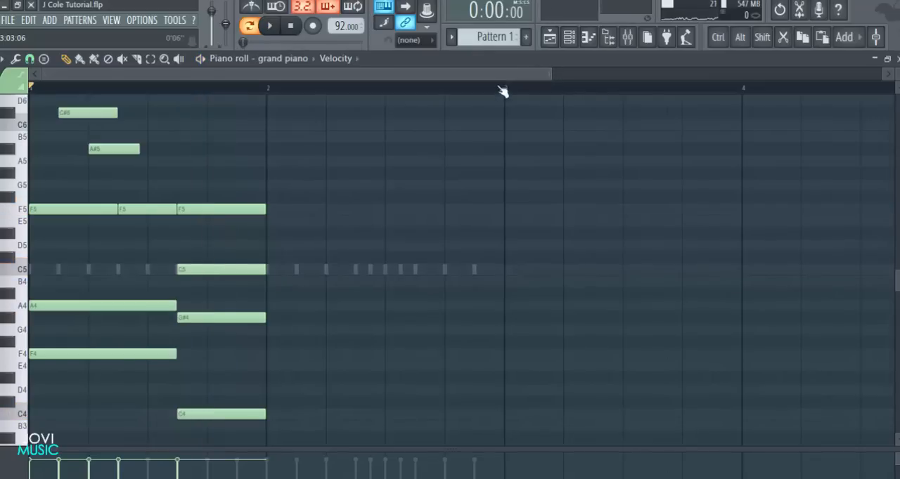
Add a 4-step C#6 note at the start of the second chord and play back the bar
{"action": "scroll", "coordinate": [467, 264], "scroll_direction": "up", "scroll_amount": 1}
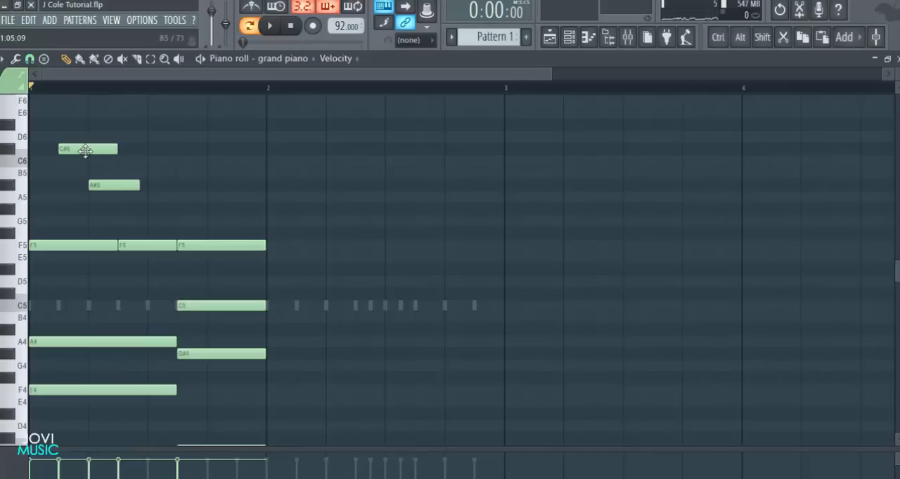
{"action": "left_click", "coordinate": [199, 149]}
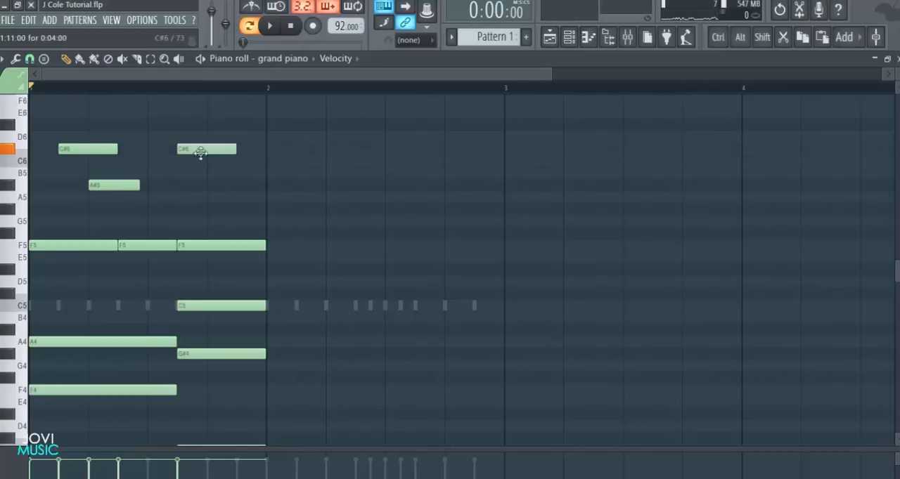
{"action": "key", "text": "space"}
{"action": "left_click_drag", "start_coordinate": [555, 74], "coordinate": [377, 84]}
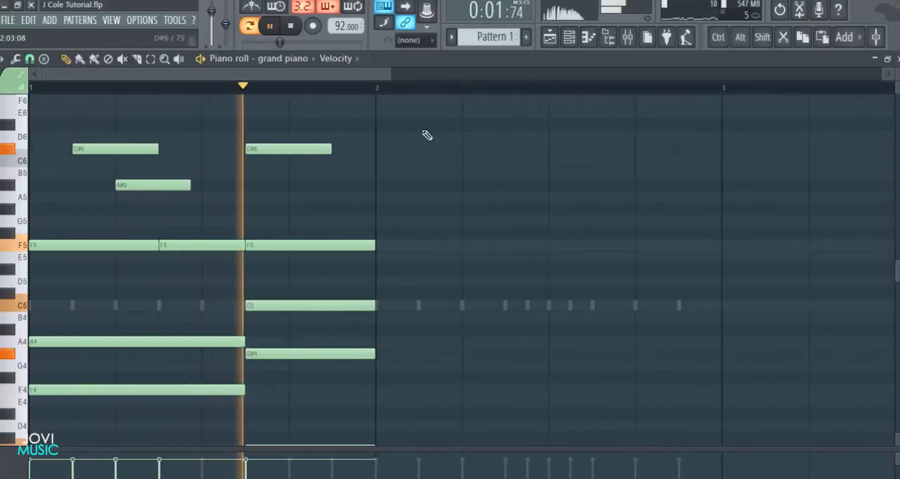
{"action": "key", "text": "space"}
Add a 4-step G#5 note on the last beat of bar 1, play it back and save the project
{"action": "scroll", "coordinate": [312, 151], "scroll_direction": "down", "scroll_amount": 1}
{"action": "left_click", "coordinate": [295, 154]}
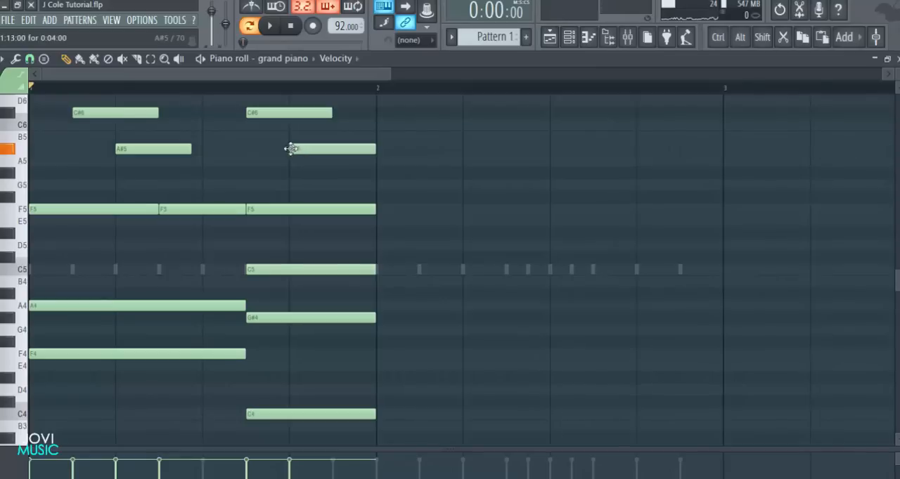
{"action": "left_click_drag", "start_coordinate": [305, 153], "coordinate": [305, 188]}
{"action": "key", "text": "space"}
{"action": "key", "text": "ctrl+s"}
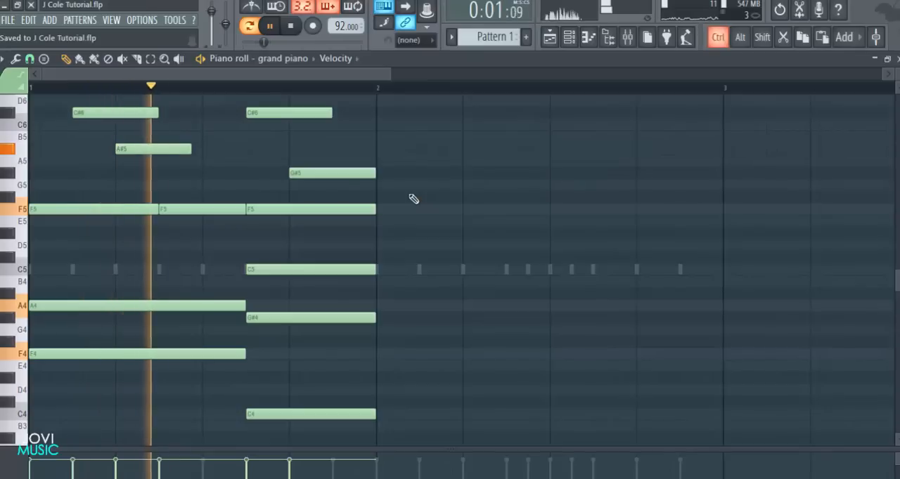
{"action": "key", "text": "space"}
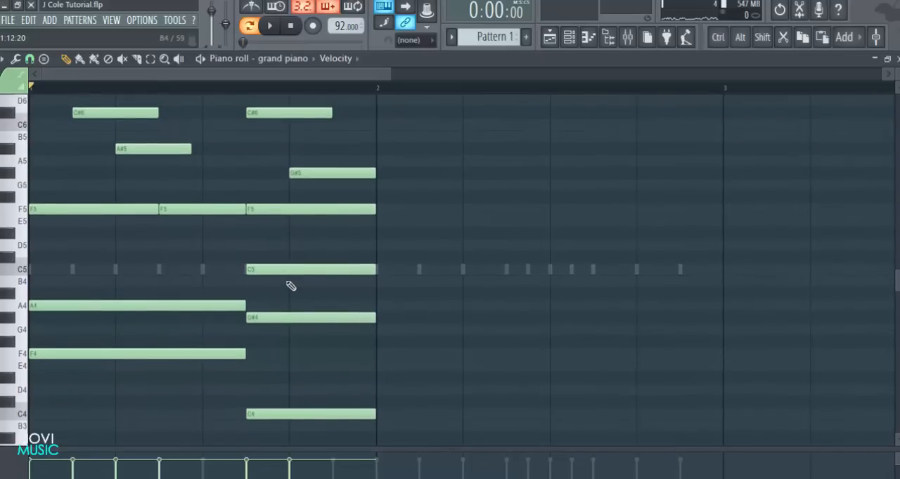
Lower the C#6 note above the second chord to C6 while listening to the pattern
{"action": "key", "text": "space"}
{"action": "scroll", "coordinate": [295, 237], "scroll_direction": "up", "scroll_amount": 2}
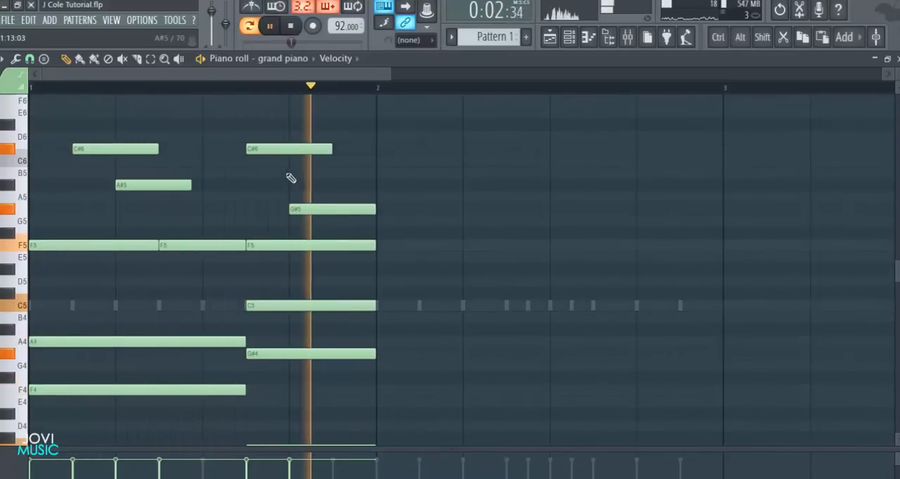
{"action": "left_click_drag", "start_coordinate": [280, 150], "coordinate": [279, 162]}
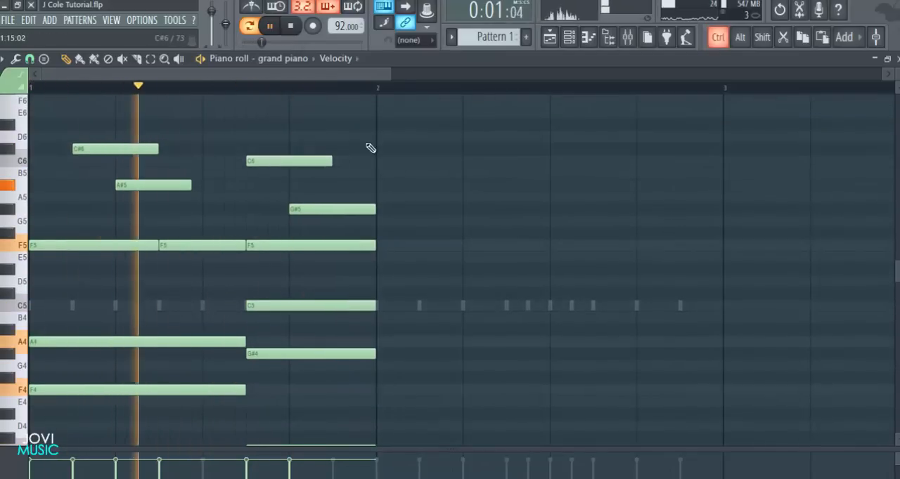
{"action": "scroll", "coordinate": [401, 152], "scroll_direction": "down", "scroll_amount": 2}
{"action": "scroll", "coordinate": [407, 161], "scroll_direction": "down", "scroll_amount": 4}
{"action": "key", "text": "space"}
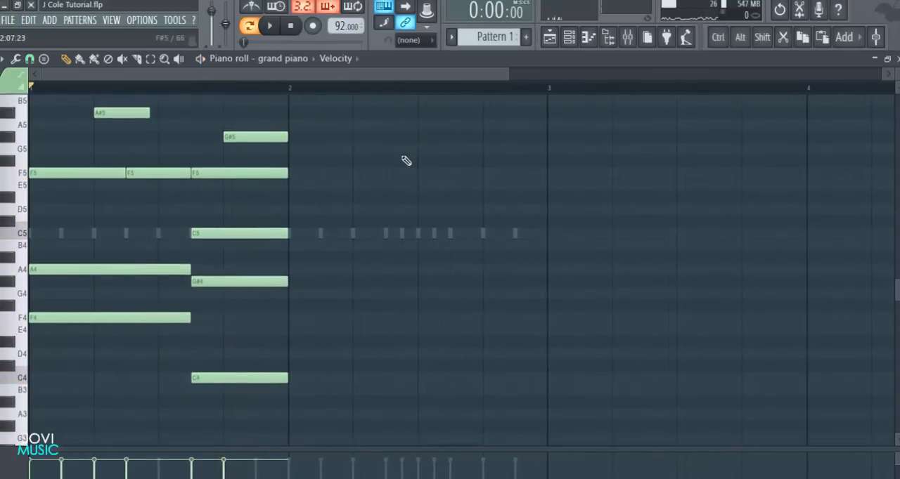
Duplicate the bar 1 notes from A#5 downward into bar 2 and play back the pattern
{"action": "left_click_drag", "start_coordinate": [352, 96], "coordinate": [84, 396]}
{"action": "left_click_drag", "start_coordinate": [84, 321], "coordinate": [338, 330]}
{"action": "left_click", "coordinate": [336, 375]}
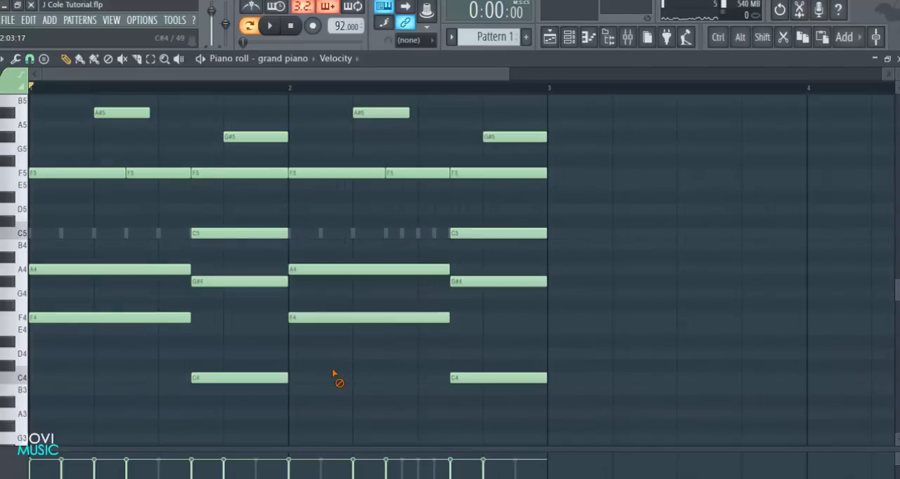
{"action": "key", "text": "space"}
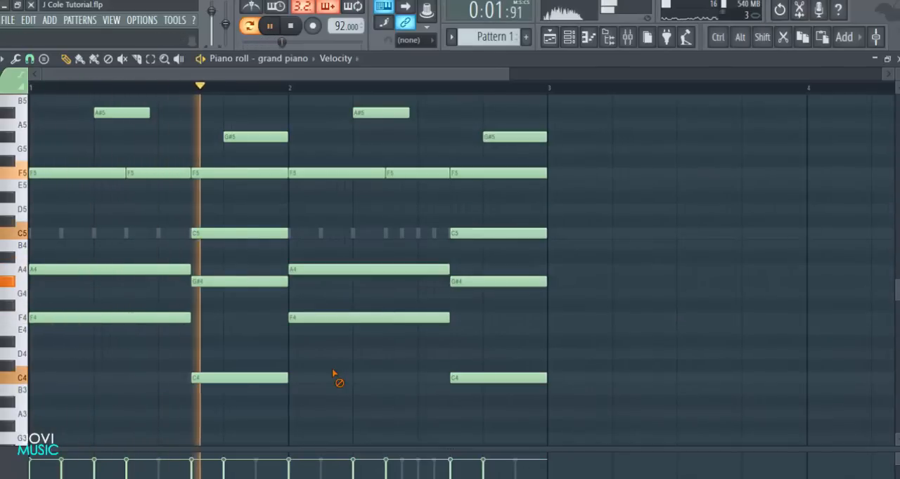
{"action": "key", "text": "space"}
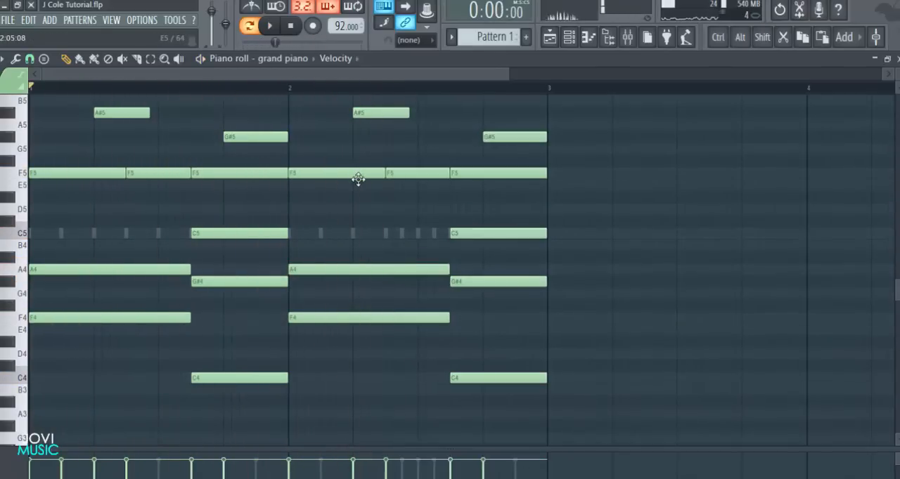
Add a 4-step C#6 note 2 steps into bar 2 and play back the pattern
{"action": "scroll", "coordinate": [352, 177], "scroll_direction": "up", "scroll_amount": 3}
{"action": "left_click_drag", "start_coordinate": [159, 151], "coordinate": [354, 147]}
{"action": "key", "text": "space"}
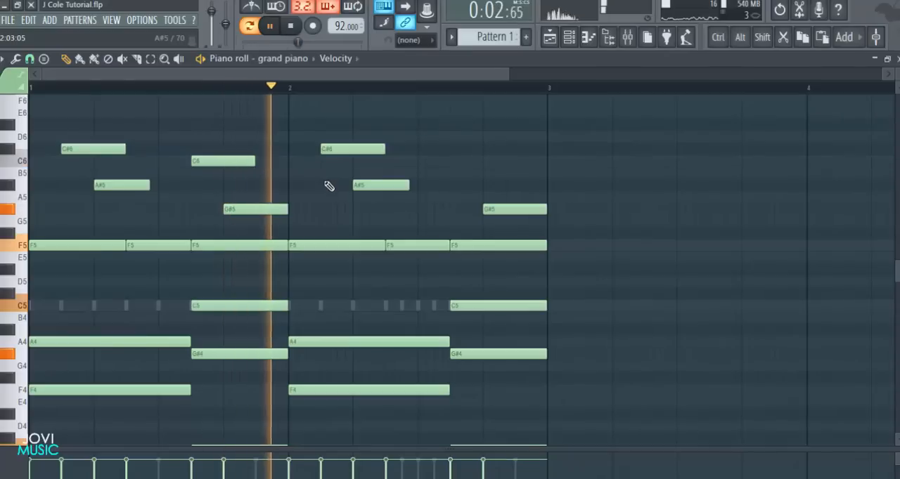
{"action": "key", "text": "space"}
Raise the A4 notes in bars 1 and 2 to A#4 and play back the pattern
{"action": "scroll", "coordinate": [349, 273], "scroll_direction": "down", "scroll_amount": 1}
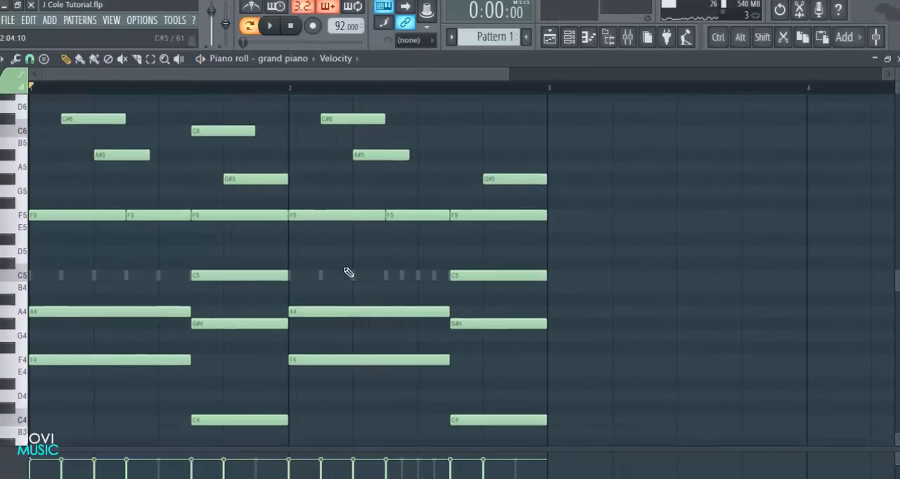
{"action": "scroll", "coordinate": [344, 281], "scroll_direction": "down", "scroll_amount": 1}
{"action": "left_click", "coordinate": [314, 308]}
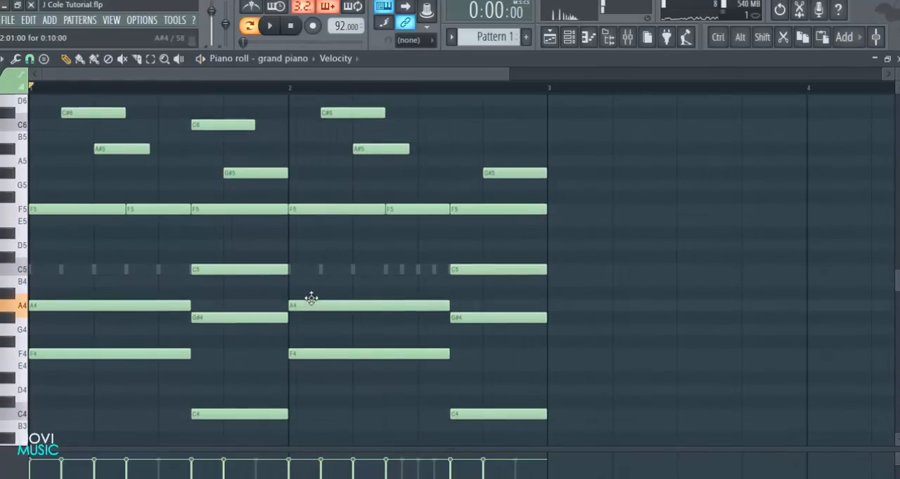
{"action": "left_click_drag", "start_coordinate": [311, 298], "coordinate": [302, 294]}
{"action": "left_click_drag", "start_coordinate": [92, 307], "coordinate": [89, 291]}
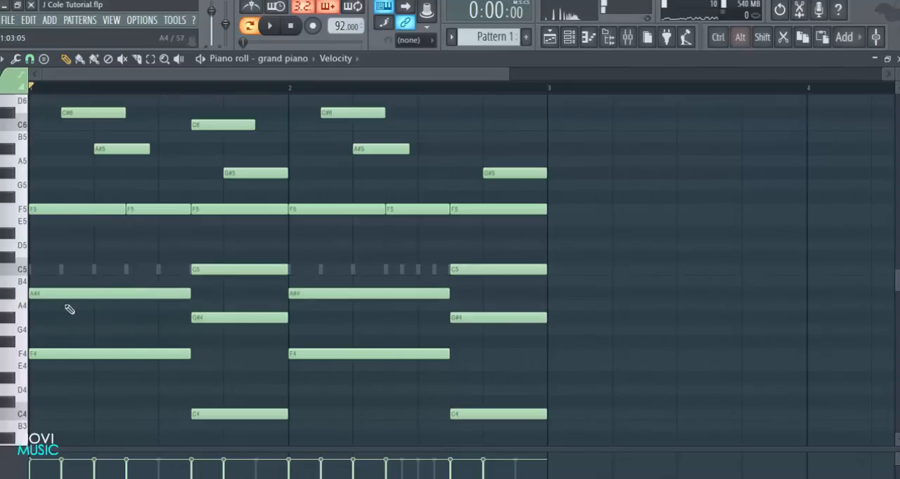
{"action": "key", "text": "space"}
{"action": "scroll", "coordinate": [694, 241], "scroll_direction": "down", "scroll_amount": 3}
{"action": "scroll", "coordinate": [694, 241], "scroll_direction": "up", "scroll_amount": 2}
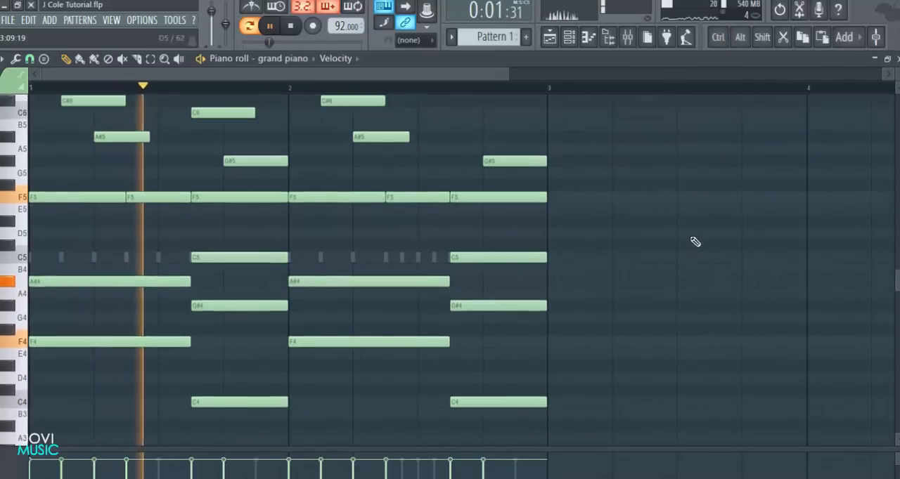
{"action": "scroll", "coordinate": [695, 242], "scroll_direction": "up", "scroll_amount": 1}
{"action": "scroll", "coordinate": [693, 243], "scroll_direction": "down", "scroll_amount": 1}
{"action": "scroll", "coordinate": [685, 224], "scroll_direction": "up", "scroll_amount": 1}
{"action": "key", "text": "space"}
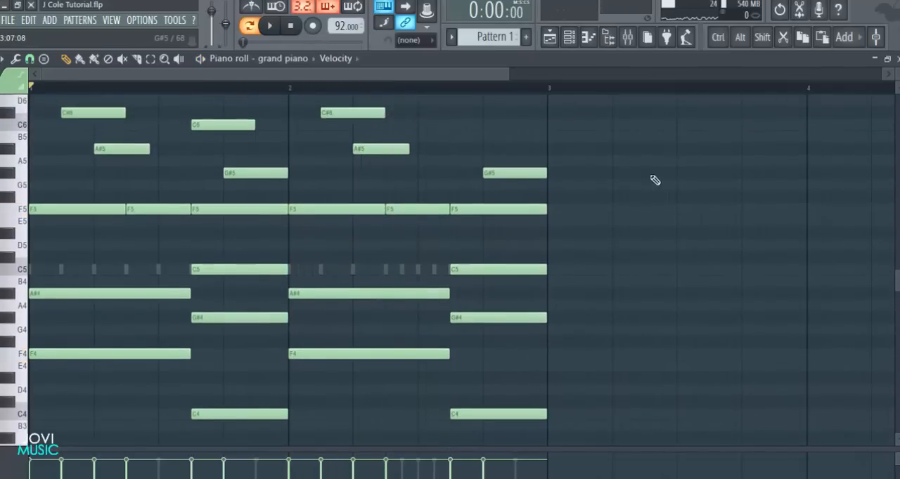
Add a 4-step C6 note at the start of bar 2's second chord and play back the pattern
{"action": "key", "text": "space"}
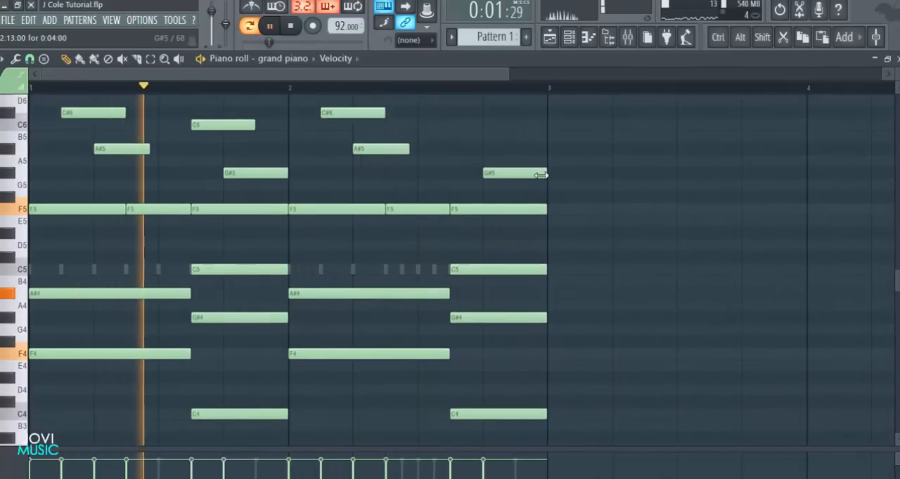
{"action": "scroll", "coordinate": [502, 185], "scroll_direction": "up", "scroll_amount": 6}
{"action": "key", "text": "space"}
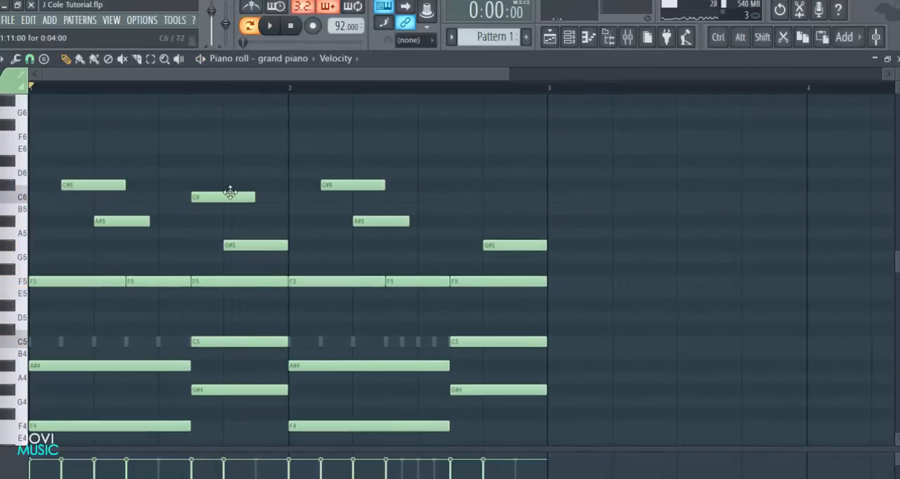
{"action": "left_click_drag", "start_coordinate": [231, 193], "coordinate": [490, 195]}
{"action": "key", "text": "space"}
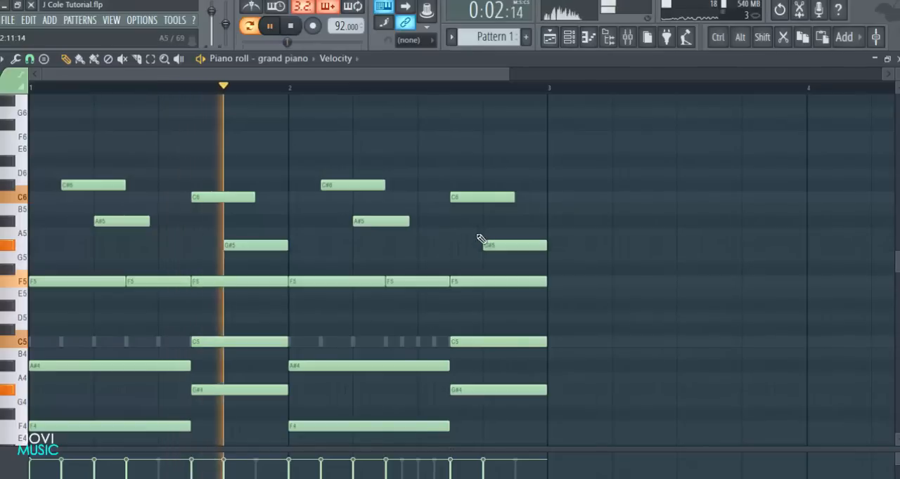
{"action": "scroll", "coordinate": [492, 232], "scroll_direction": "down", "scroll_amount": 3}
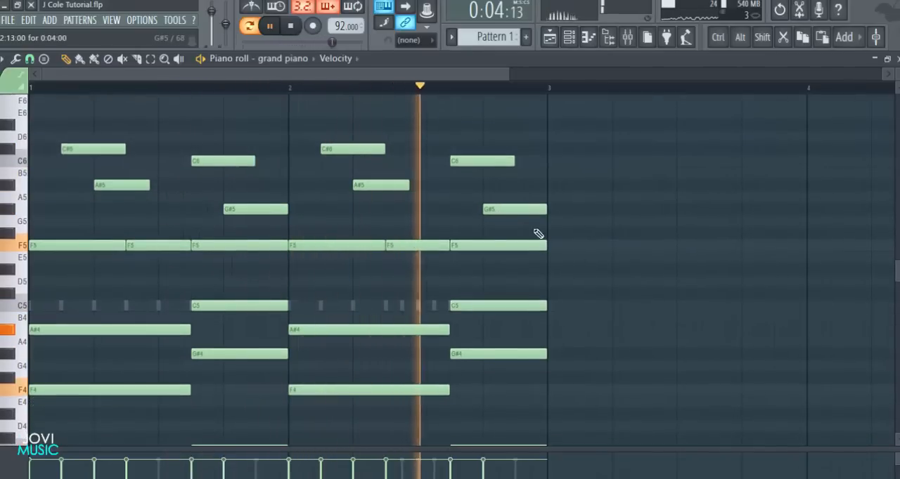
{"action": "key", "text": "space"}
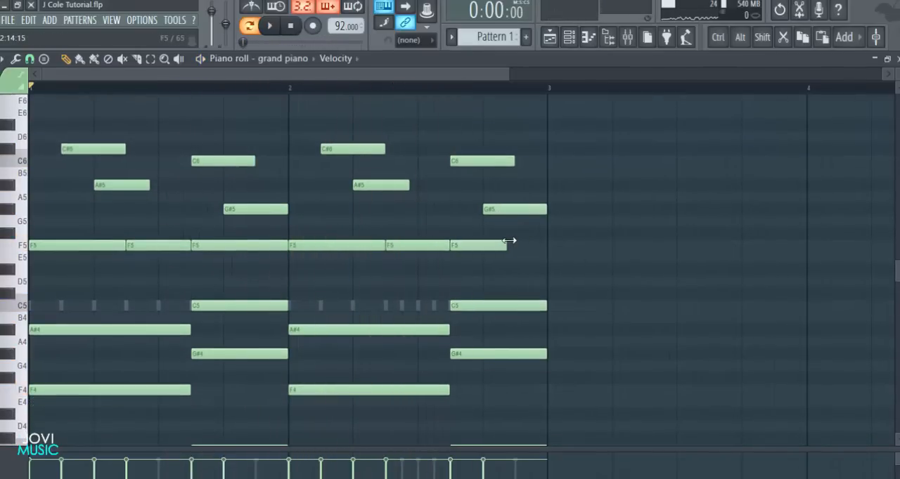
Shorten the last F5 note to 4 steps, add a 2-step F5 after it and play back the pattern
{"action": "left_click", "coordinate": [521, 246]}
{"action": "key", "text": "space"}
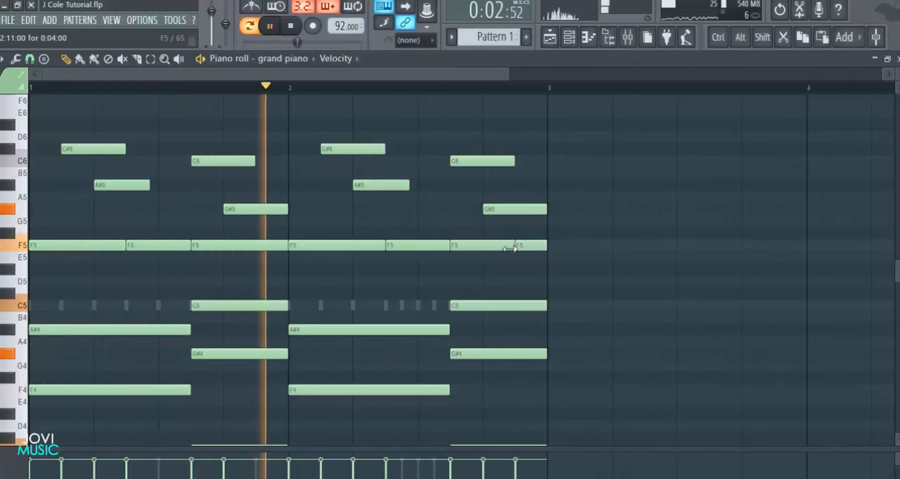
{"action": "scroll", "coordinate": [649, 277], "scroll_direction": "down", "scroll_amount": 3}
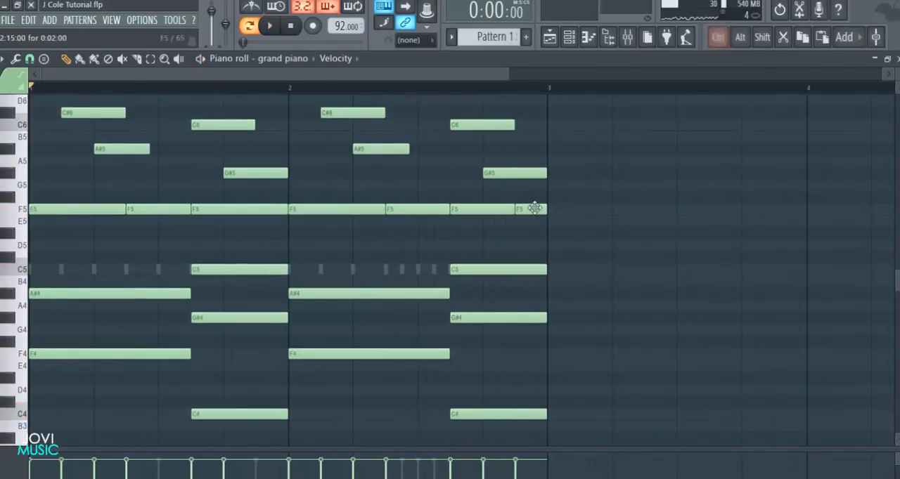
Select all grand piano notes and trim their ends slightly to leave small gaps between consecutive notes
{"action": "left_click_drag", "start_coordinate": [505, 78], "coordinate": [379, 74]}
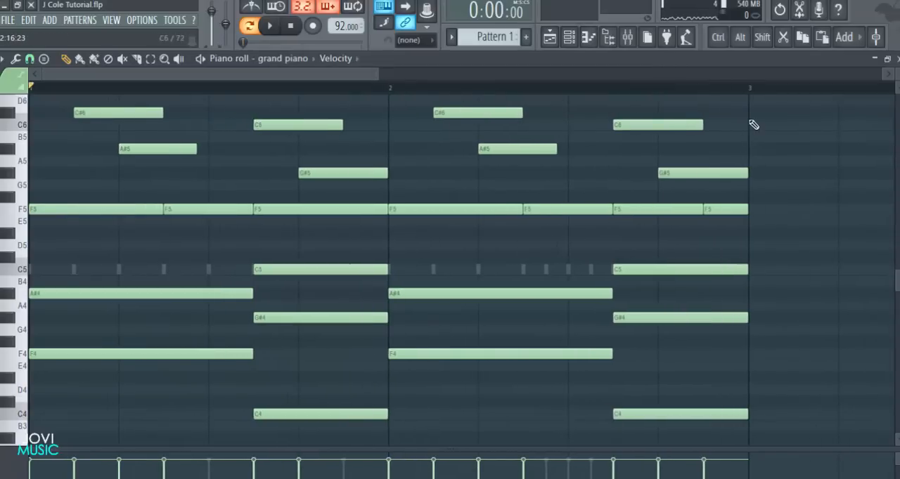
{"action": "scroll", "coordinate": [759, 113], "scroll_direction": "up", "scroll_amount": 1}
{"action": "key", "text": "ctrl+a"}
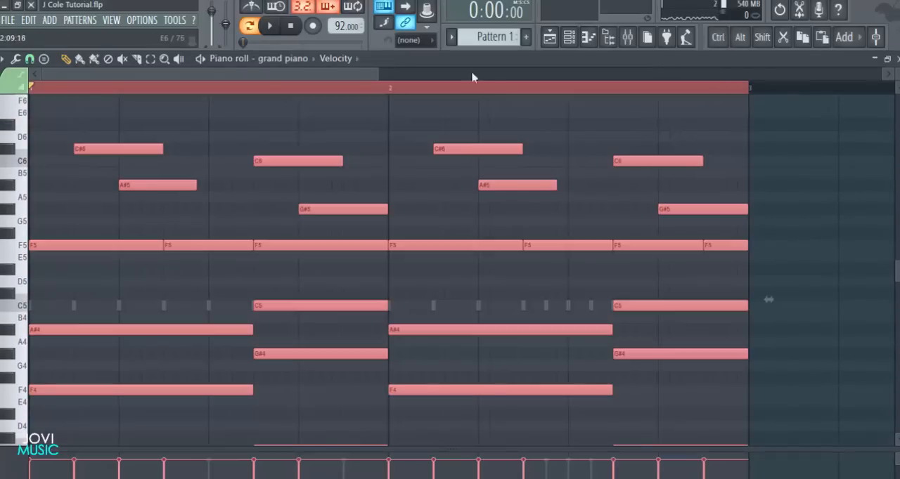
{"action": "left_click_drag", "start_coordinate": [374, 73], "coordinate": [156, 75]}
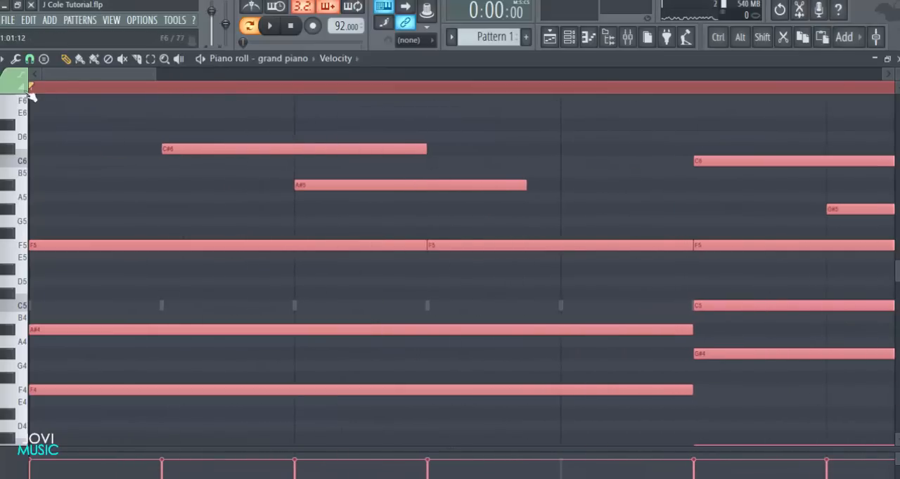
{"action": "key", "text": "alt"}
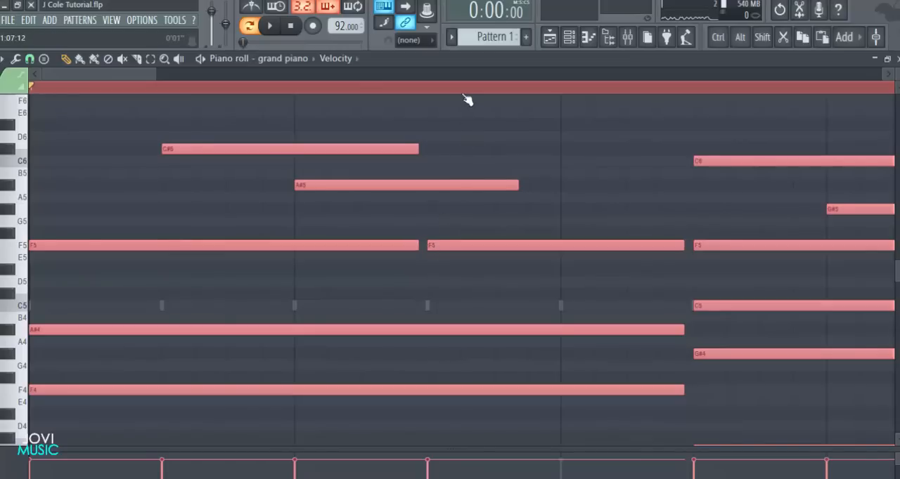
Strum the selected piano notes with the start velocity strength at about -44% while listening to the pattern
{"action": "scroll", "coordinate": [464, 98], "scroll_direction": "down", "scroll_amount": 3}
{"action": "left_click_drag", "start_coordinate": [296, 73], "coordinate": [102, 73]}
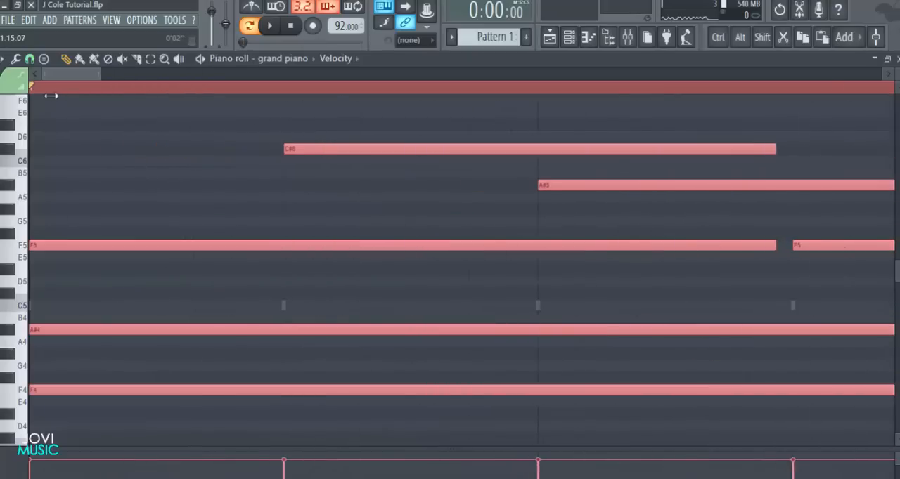
{"action": "left_click", "coordinate": [29, 60]}
{"action": "left_click", "coordinate": [14, 59]}
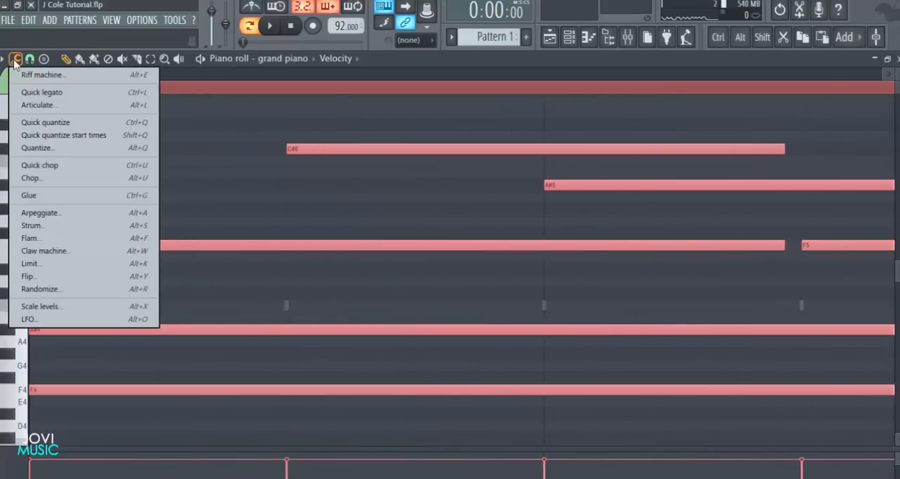
{"action": "left_click", "coordinate": [92, 226]}
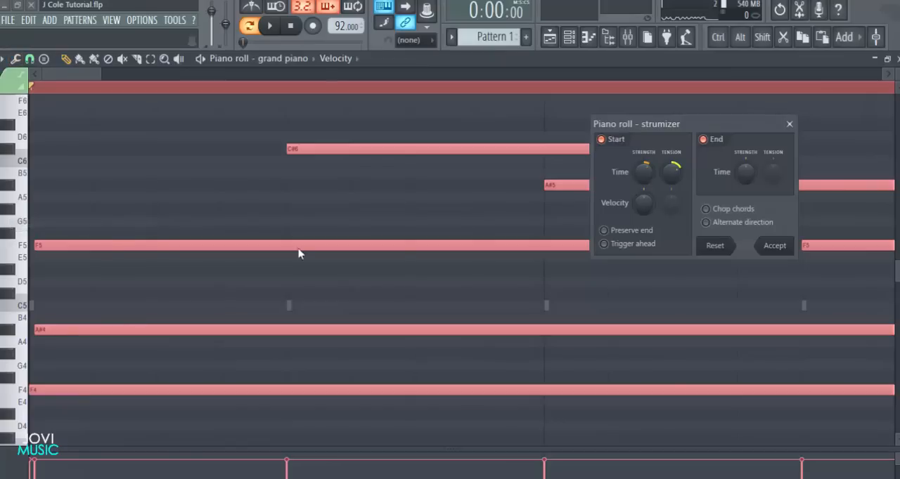
{"action": "left_click_drag", "start_coordinate": [653, 124], "coordinate": [478, 143]}
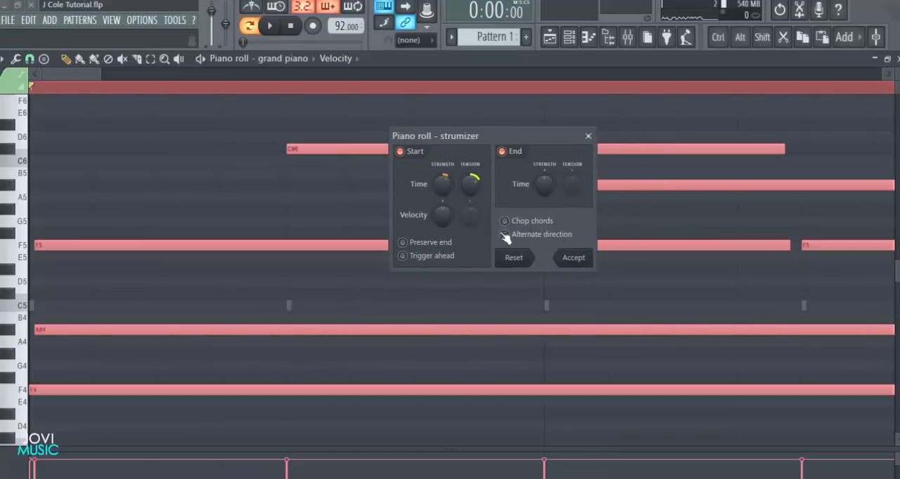
{"action": "key", "text": "space"}
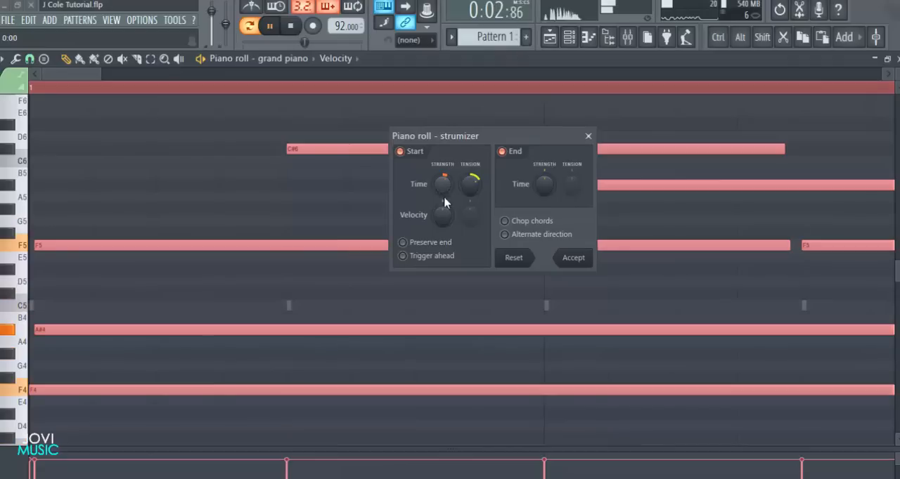
{"action": "mouse_move", "coordinate": [448, 222]}
{"action": "left_mouse_down"}
{"action": "mouse_move", "coordinate": [446, 187]}
{"action": "mouse_move", "coordinate": [442, 236]}
{"action": "left_mouse_up"}
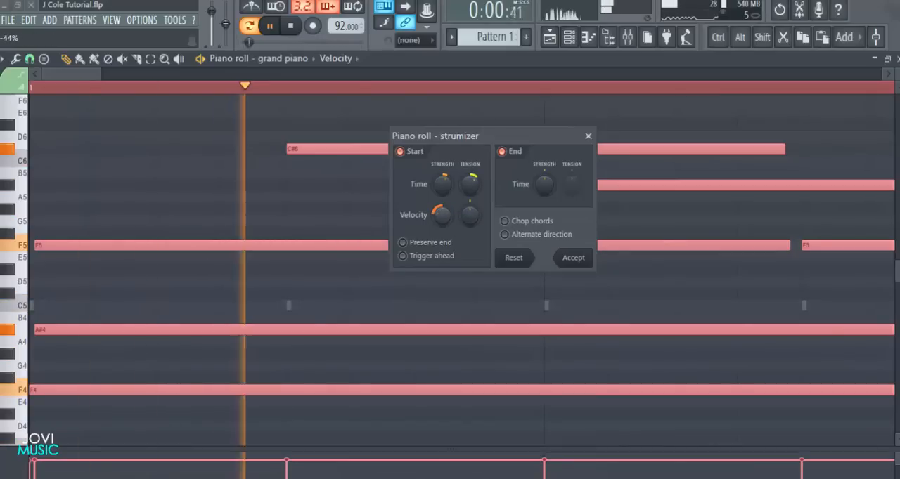
{"action": "left_click", "coordinate": [574, 257]}
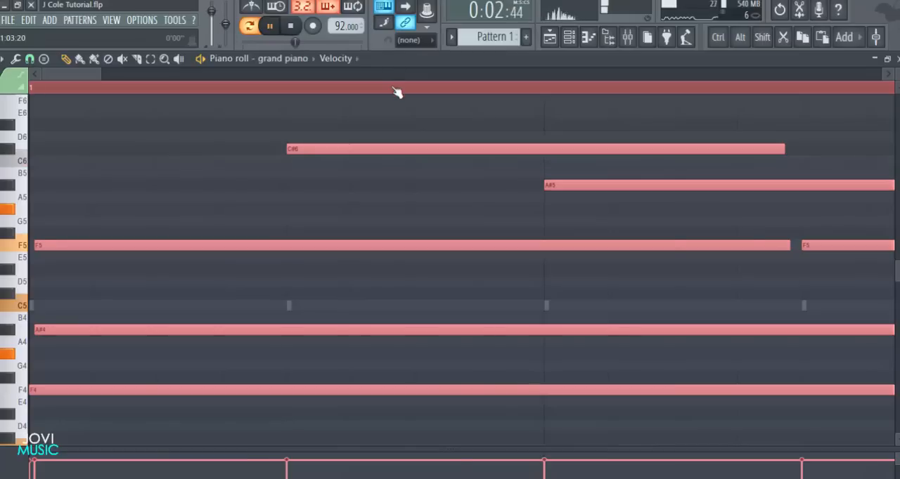
Deselect the strummed piano notes and listen to the two-bar pattern
{"action": "scroll", "coordinate": [396, 90], "scroll_direction": "down", "scroll_amount": 3}
{"action": "scroll", "coordinate": [397, 92], "scroll_direction": "down", "scroll_amount": 4}
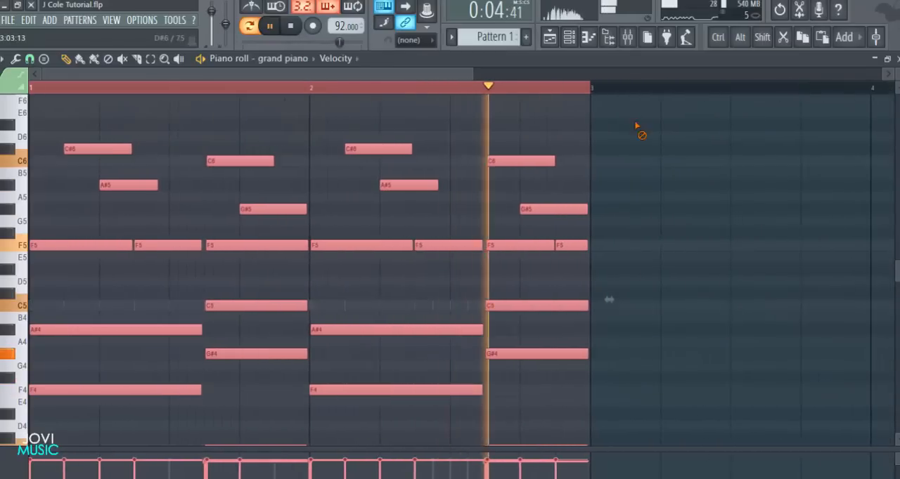
{"action": "left_click", "coordinate": [639, 130], "text": "ctrl"}
{"action": "scroll", "coordinate": [393, 79], "scroll_direction": "up", "scroll_amount": 3}
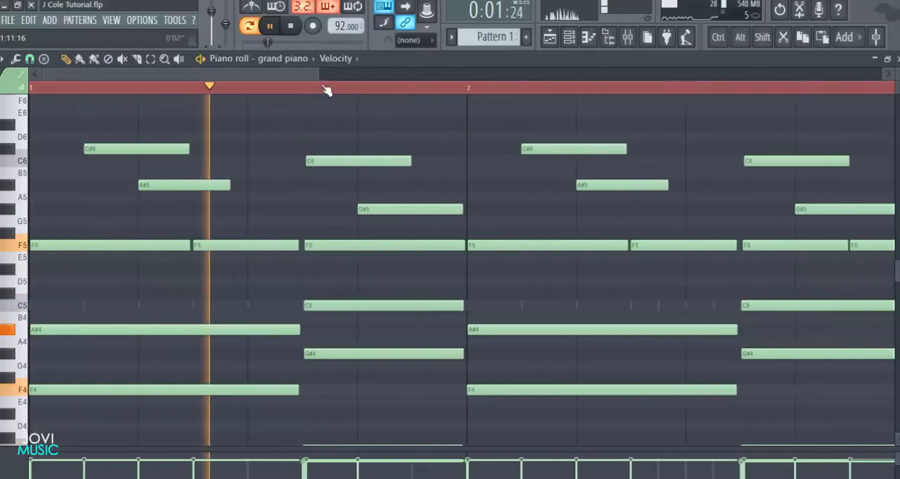
{"action": "scroll", "coordinate": [322, 79], "scroll_direction": "down", "scroll_amount": 2}
{"action": "key", "text": "space"}
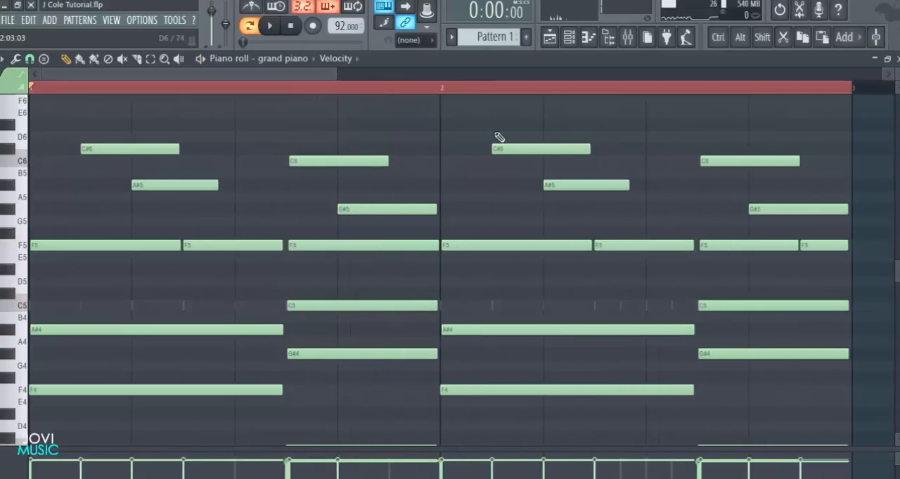
Return to the channel rack, unmute the open hi hat and play the piano with the drums
{"action": "left_click", "coordinate": [897, 59]}
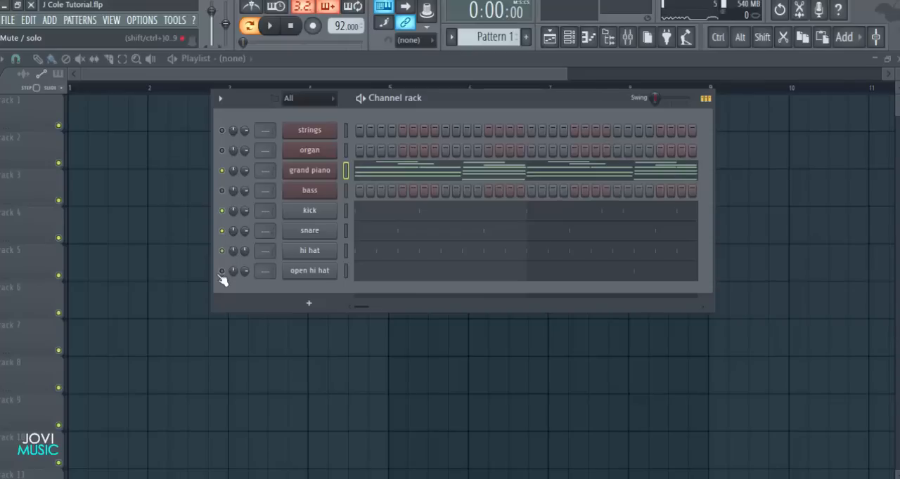
{"action": "key", "text": "space"}
{"action": "left_click_drag", "start_coordinate": [488, 102], "coordinate": [474, 102]}
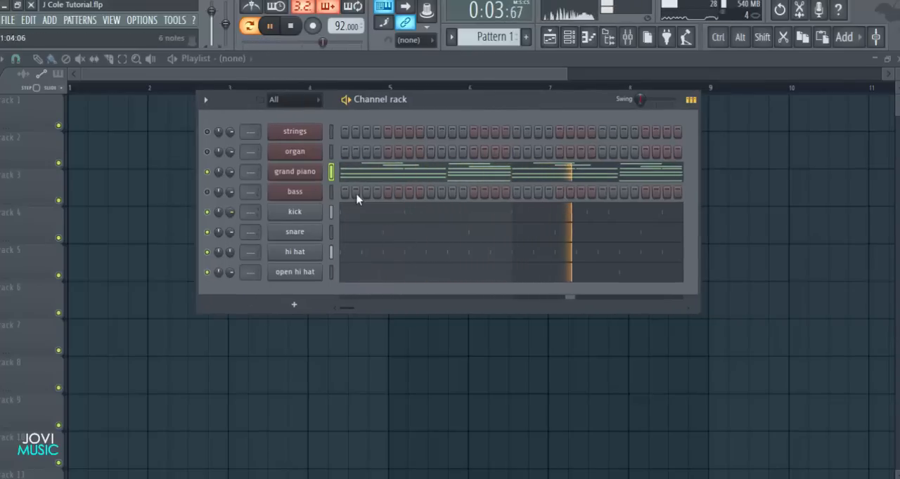
{"action": "key", "text": "space"}
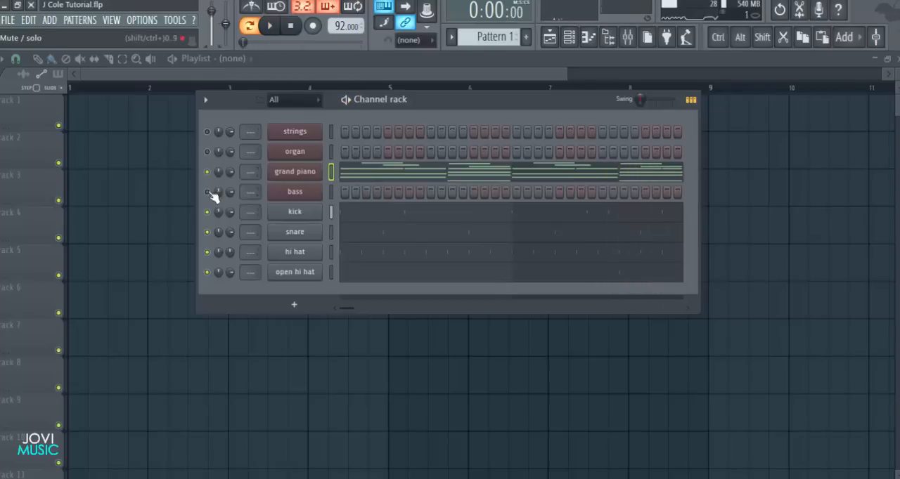
Unmute the bass, mute all the drums and open the bass channel in the piano roll
{"action": "right_click", "coordinate": [207, 194]}
{"action": "left_click", "coordinate": [219, 201]}
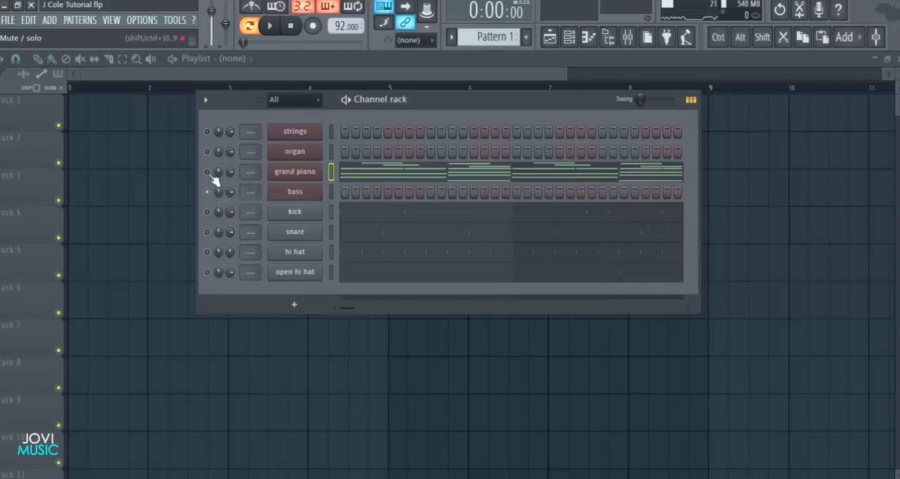
{"action": "right_click", "coordinate": [286, 195]}
{"action": "left_click", "coordinate": [339, 192]}
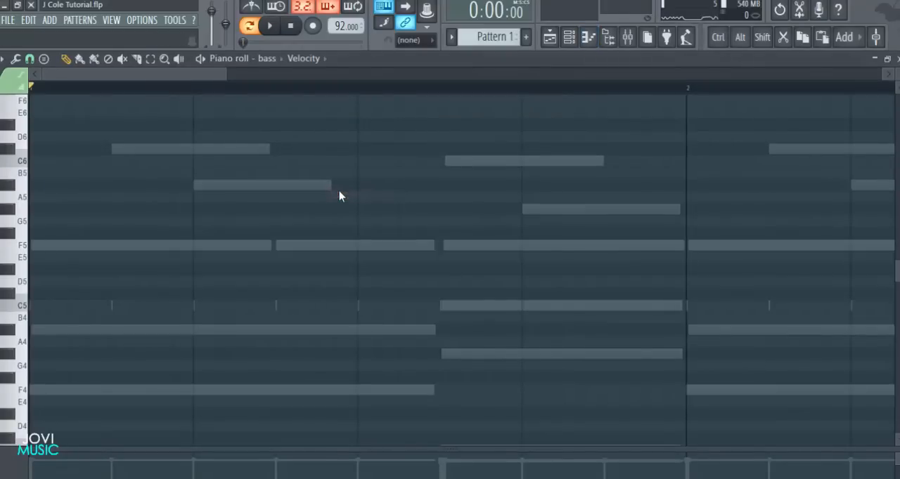
Add two 4-step F3 bass notes, at the start of bar 1 and 6 steps in, and play them back
{"action": "scroll", "coordinate": [305, 248], "scroll_direction": "down", "scroll_amount": 8}
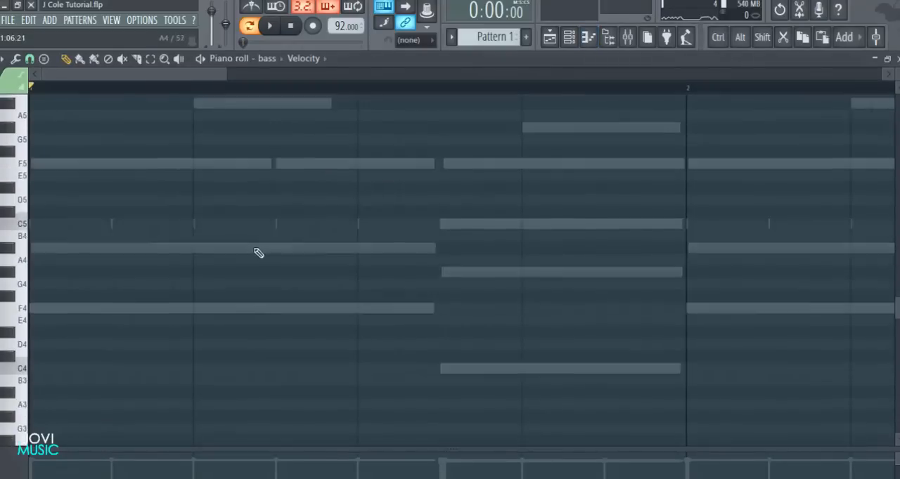
{"action": "left_click", "coordinate": [117, 248]}
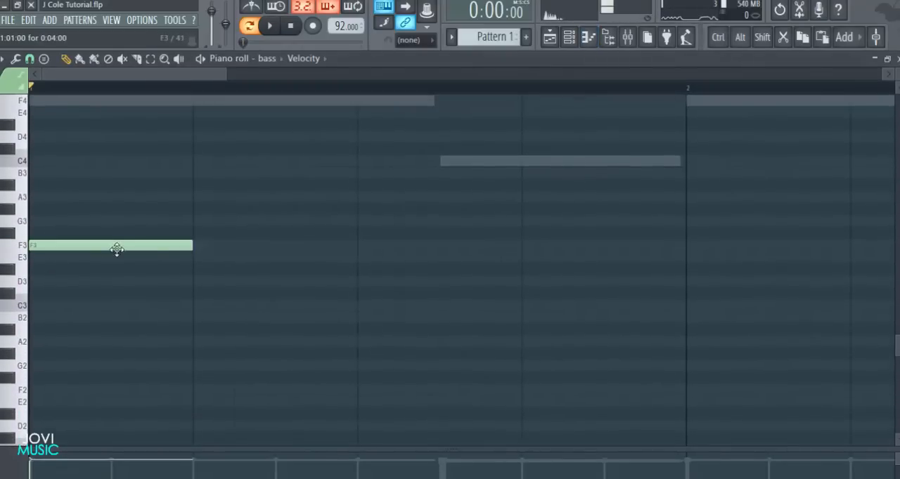
{"action": "scroll", "coordinate": [217, 265], "scroll_direction": "up", "scroll_amount": 1}
{"action": "scroll", "coordinate": [231, 204], "scroll_direction": "down", "scroll_amount": 1}
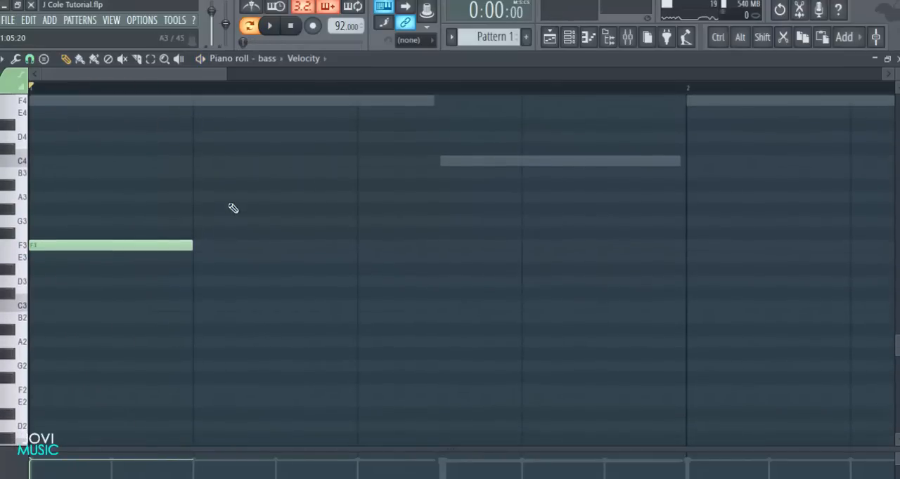
{"action": "scroll", "coordinate": [229, 239], "scroll_direction": "up", "scroll_amount": 1}
{"action": "key", "text": "space"}
{"action": "left_click", "coordinate": [281, 282]}
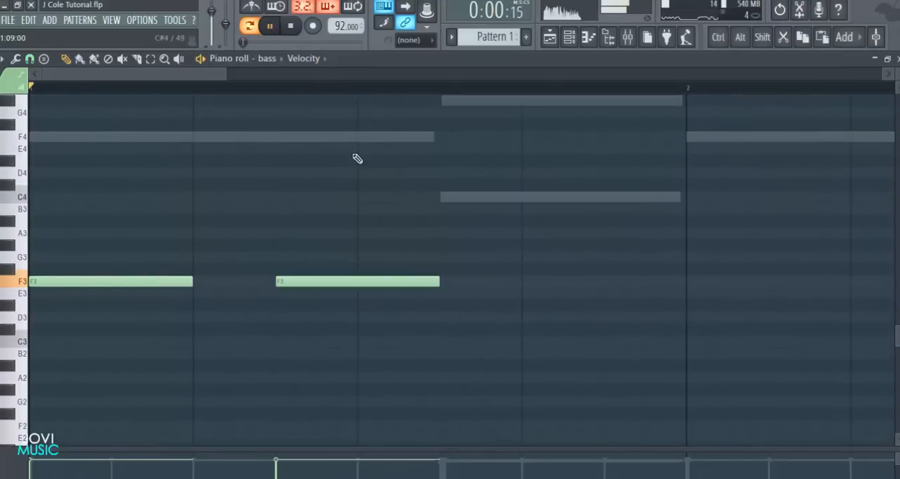
{"action": "scroll", "coordinate": [400, 184], "scroll_direction": "down", "scroll_amount": 2}
{"action": "key", "text": "space"}
Add a 2-step C4 and a 4-step G#3 bass note to finish bar 1, and play back the pattern
{"action": "key", "text": "space"}
{"action": "key", "text": "space"}
{"action": "left_click", "coordinate": [299, 186]}
{"action": "mouse_move", "coordinate": [354, 189]}
{"action": "left_mouse_down"}
{"action": "mouse_move", "coordinate": [356, 196]}
{"action": "mouse_move", "coordinate": [346, 197]}
{"action": "left_mouse_up"}
{"action": "key", "text": "space"}
{"action": "mouse_move", "coordinate": [379, 247]}
{"action": "left_mouse_down"}
{"action": "mouse_move", "coordinate": [352, 233]}
{"action": "mouse_move", "coordinate": [376, 232]}
{"action": "mouse_move", "coordinate": [377, 213]}
{"action": "mouse_move", "coordinate": [378, 252]}
{"action": "left_mouse_up"}
{"action": "key", "text": "space"}
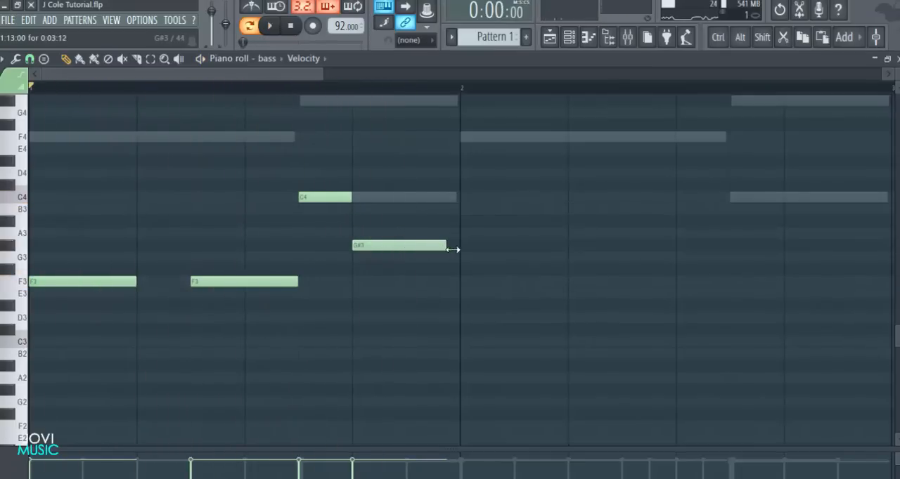
{"action": "left_click_drag", "start_coordinate": [453, 249], "coordinate": [460, 248]}
{"action": "key", "text": "space"}
Duplicate the four bar 1 bass notes into bar 2 and stop playback
{"action": "scroll", "coordinate": [457, 93], "scroll_direction": "down", "scroll_amount": 4}
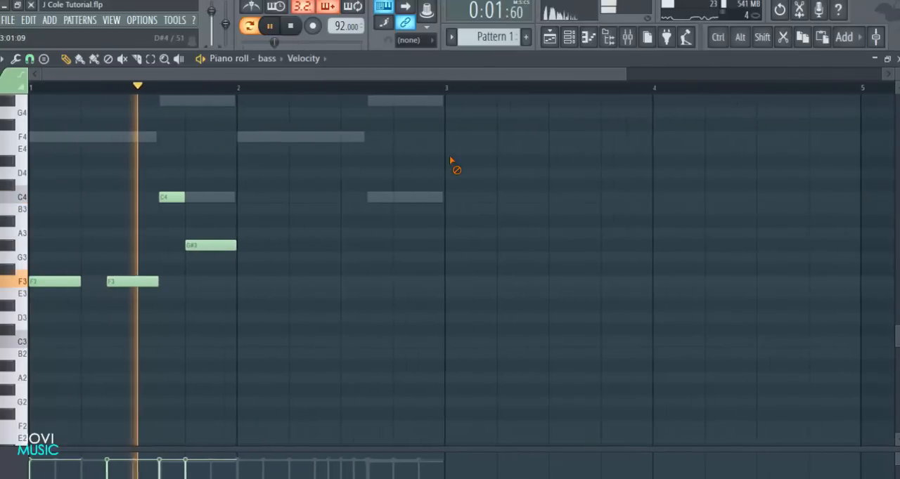
{"action": "left_click_drag", "start_coordinate": [396, 156], "coordinate": [264, 282]}
{"action": "left_click", "coordinate": [288, 331]}
{"action": "key", "text": "space"}
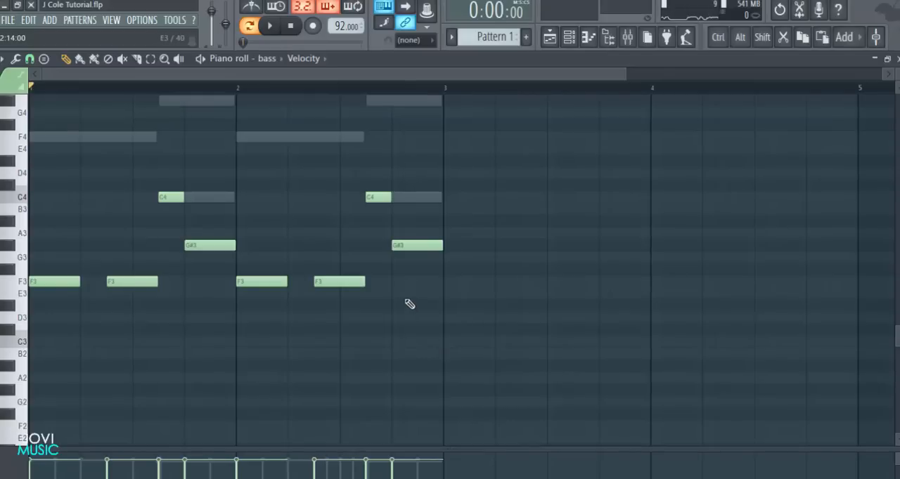
Raise the last bar 2 bass note to A#3, shorten it to 2 steps, add a 2-step F3 after it and play back
{"action": "scroll", "coordinate": [400, 282], "scroll_direction": "up", "scroll_amount": 1}
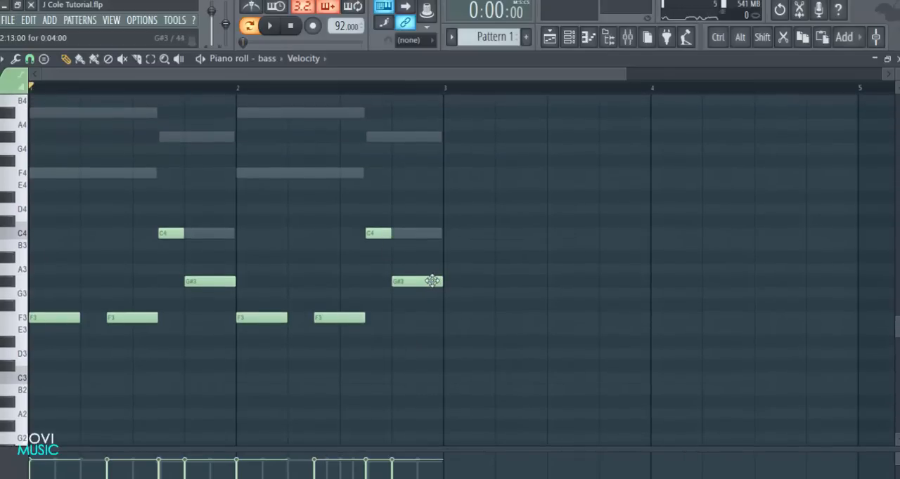
{"action": "left_click_drag", "start_coordinate": [432, 282], "coordinate": [429, 255]}
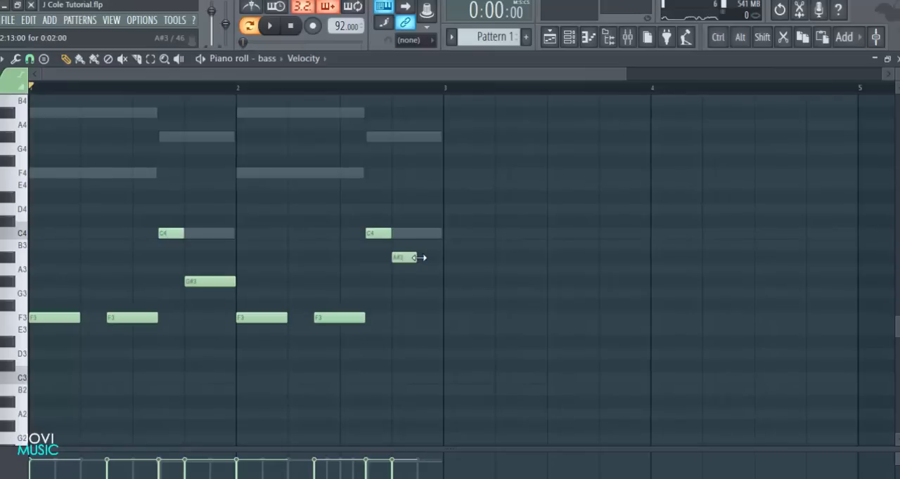
{"action": "scroll", "coordinate": [427, 266], "scroll_direction": "down", "scroll_amount": 1}
{"action": "left_click_drag", "start_coordinate": [420, 260], "coordinate": [422, 291]}
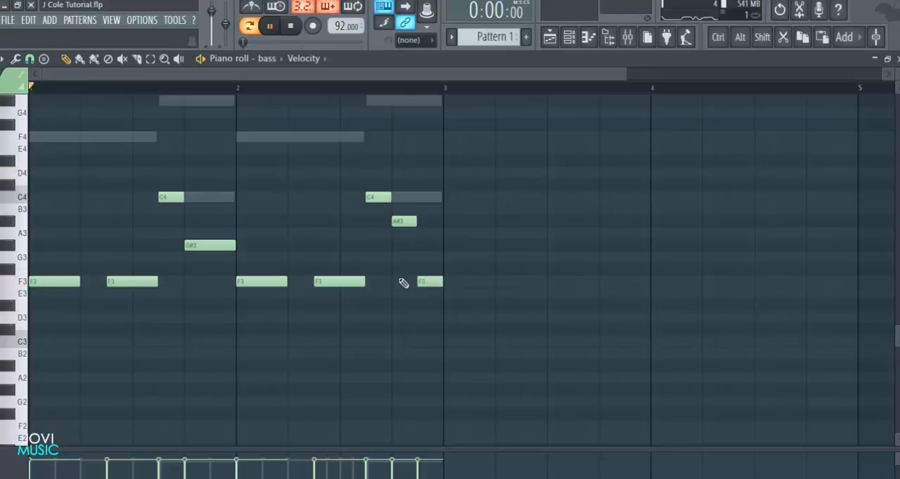
{"action": "key", "text": "space"}
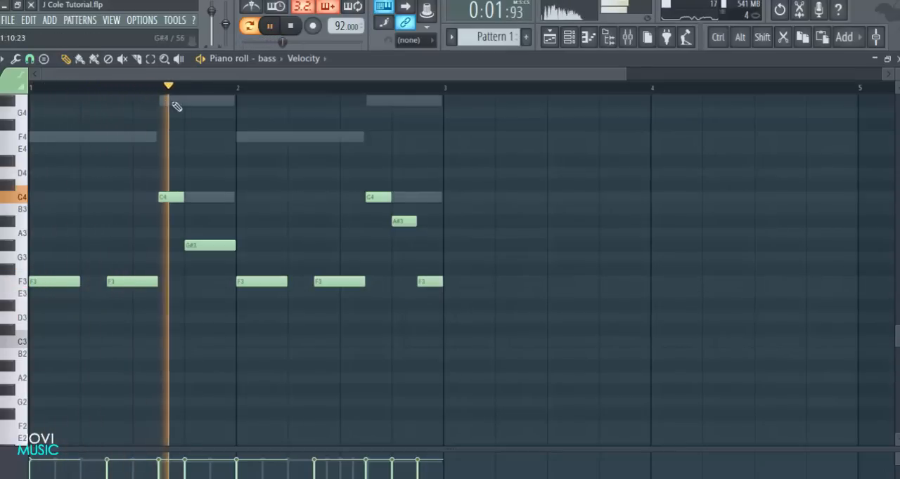
{"action": "scroll", "coordinate": [284, 201], "scroll_direction": "up", "scroll_amount": 1}
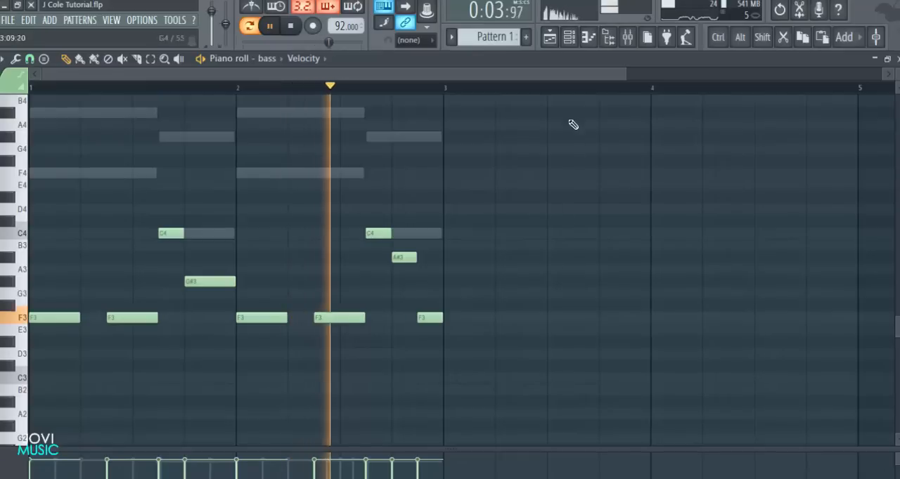
{"action": "left_click_drag", "start_coordinate": [579, 77], "coordinate": [467, 77]}
{"action": "scroll", "coordinate": [574, 209], "scroll_direction": "up", "scroll_amount": 3}
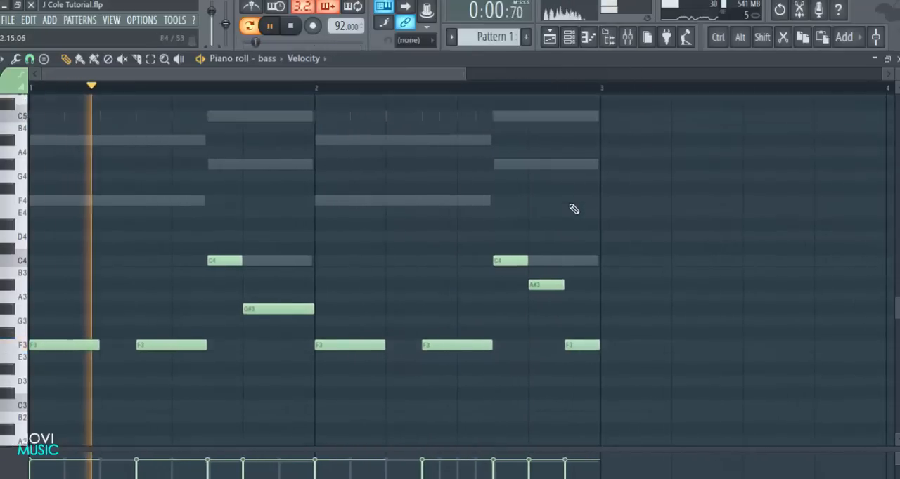
{"action": "scroll", "coordinate": [575, 209], "scroll_direction": "down", "scroll_amount": 1}
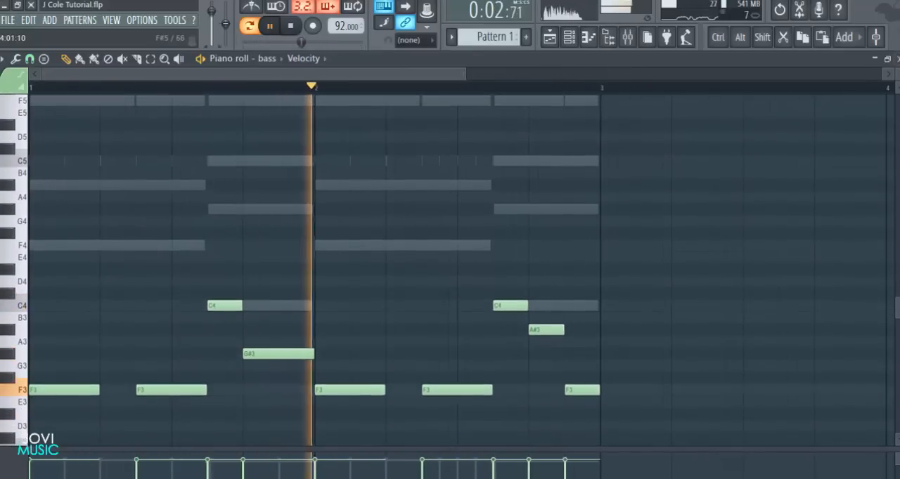
Close the bass piano roll, stop playback and open the organ channel in the piano roll
{"action": "left_click", "coordinate": [896, 59]}
{"action": "key", "text": "space"}
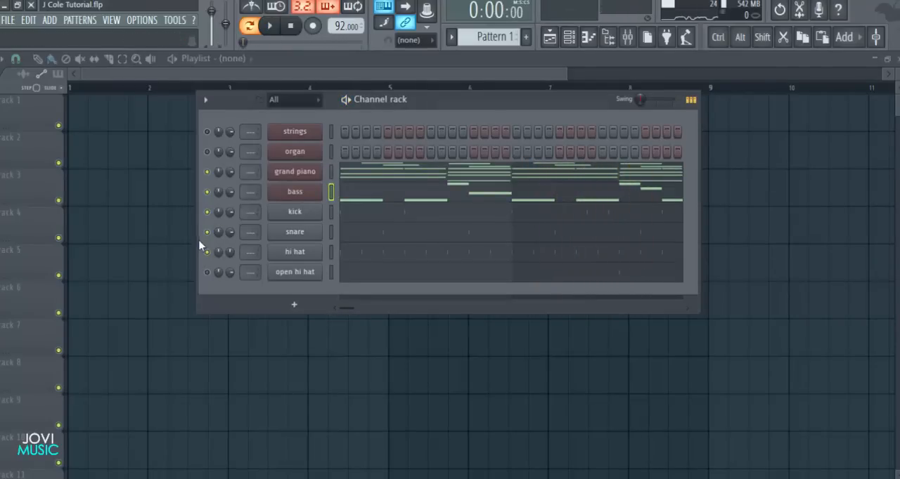
{"action": "right_click", "coordinate": [294, 151]}
{"action": "left_click", "coordinate": [296, 150]}
{"action": "right_click", "coordinate": [295, 151]}
{"action": "left_click", "coordinate": [337, 148]}
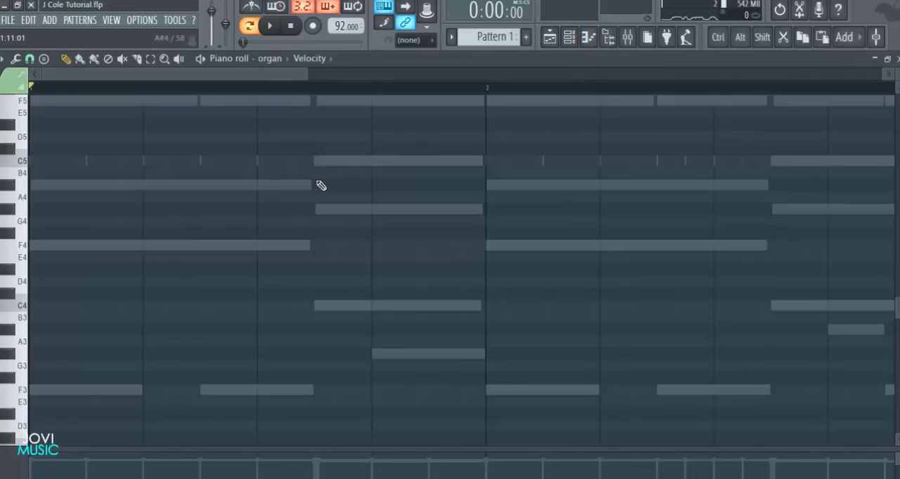
Examine the other channels' ghost notes around F5 in the organ piano roll and play back the pattern
{"action": "scroll", "coordinate": [119, 189], "scroll_direction": "up", "scroll_amount": 5}
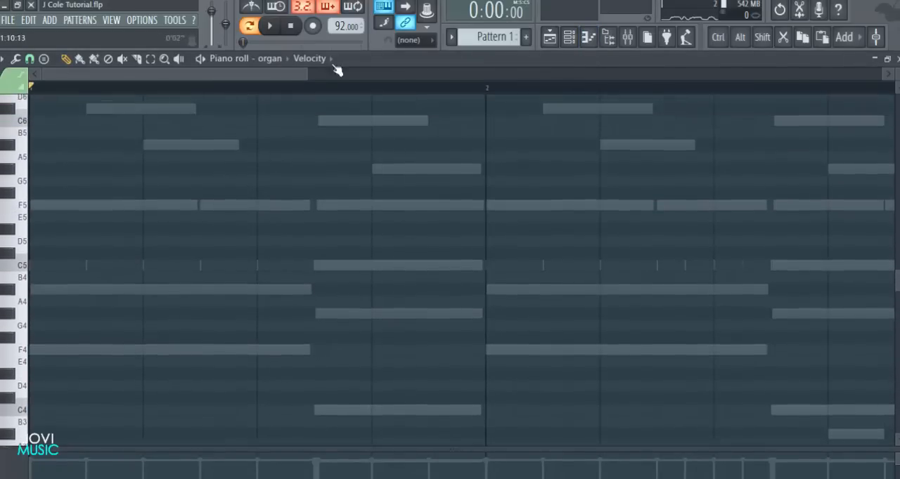
{"action": "left_click_drag", "start_coordinate": [280, 75], "coordinate": [266, 76]}
{"action": "scroll", "coordinate": [271, 216], "scroll_direction": "up", "scroll_amount": 3}
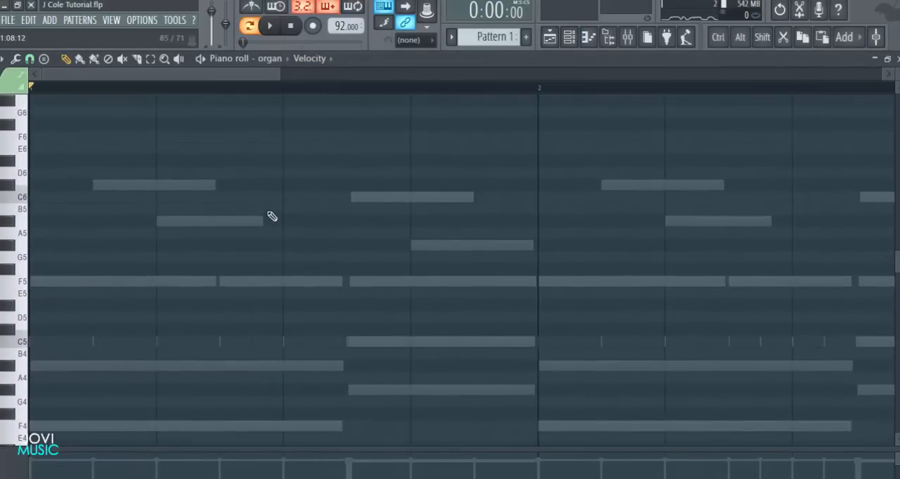
{"action": "scroll", "coordinate": [225, 264], "scroll_direction": "down", "scroll_amount": 2}
{"action": "scroll", "coordinate": [133, 280], "scroll_direction": "up", "scroll_amount": 4}
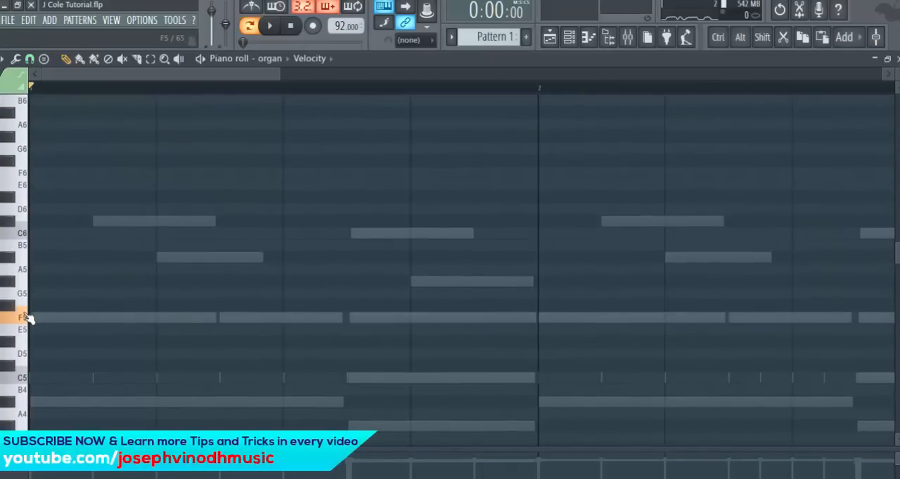
{"action": "scroll", "coordinate": [141, 281], "scroll_direction": "down", "scroll_amount": 1}
{"action": "key", "text": "space"}
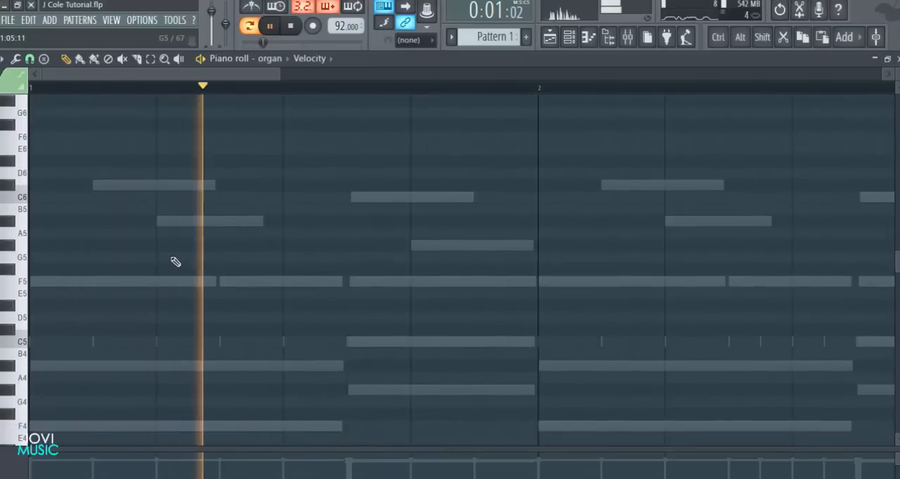
{"action": "key", "text": "space"}
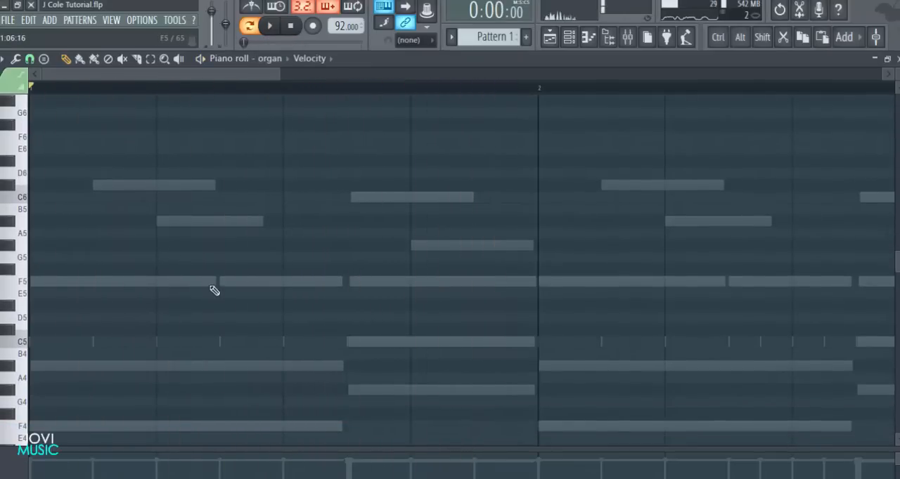
Add a half-step F5 organ note in bar 1 at 1:10:12, play back the pattern and choose a grid snap value
{"action": "left_click", "coordinate": [331, 281]}
{"action": "key", "text": "space"}
{"action": "key", "text": "space"}
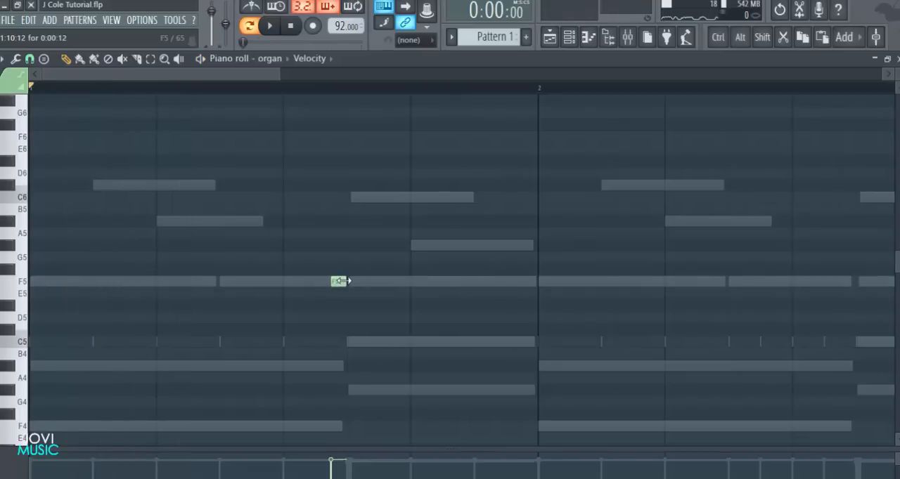
{"action": "key", "text": "space"}
{"action": "key", "text": "space"}
{"action": "left_click", "coordinate": [29, 58]}
{"action": "left_click", "coordinate": [50, 174]}
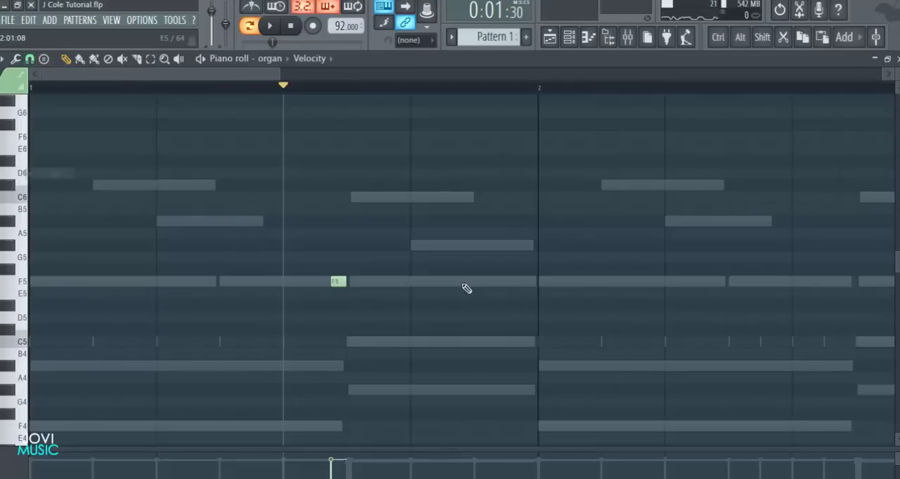
Add half-step A#5 and C6 organ notes after the F5 and move all three notes earlier so they start at step 9
{"action": "scroll", "coordinate": [442, 275], "scroll_direction": "down", "scroll_amount": 2}
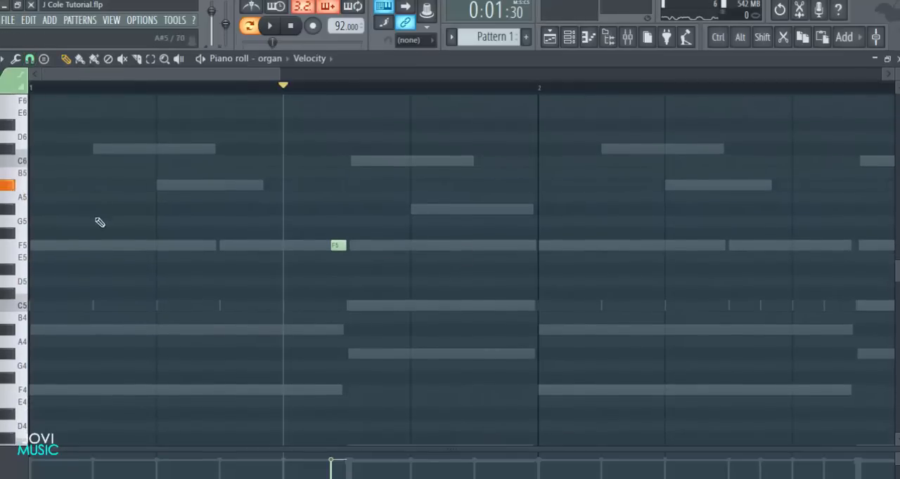
{"action": "left_click", "coordinate": [351, 185]}
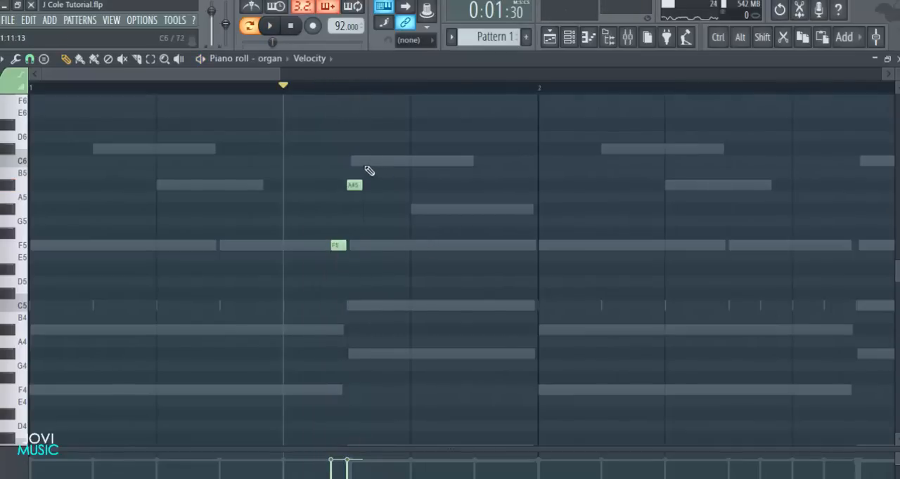
{"action": "left_click_drag", "start_coordinate": [385, 133], "coordinate": [346, 257]}
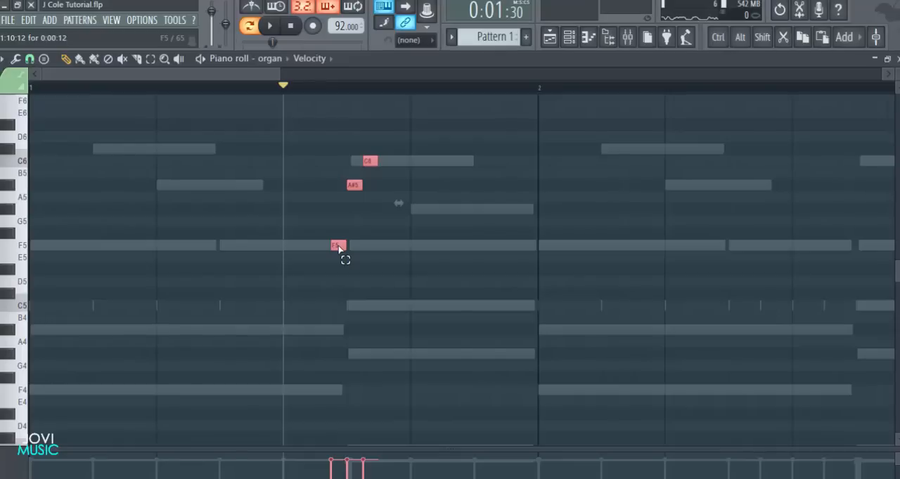
{"action": "left_click_drag", "start_coordinate": [336, 246], "coordinate": [284, 249]}
{"action": "left_click", "coordinate": [335, 262]}
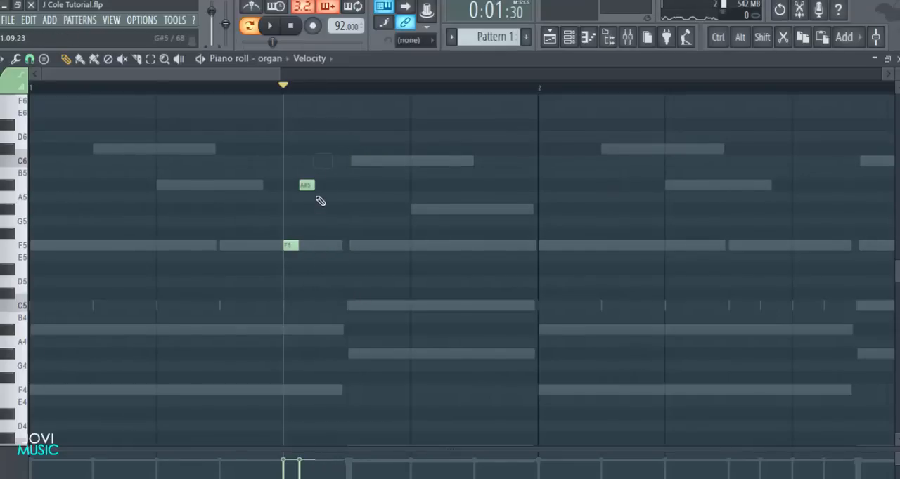
Make the F5 and A#5 organ notes one step long each, follow them with a 2-step C6 at step 11 and play back
{"action": "left_click", "coordinate": [292, 246]}
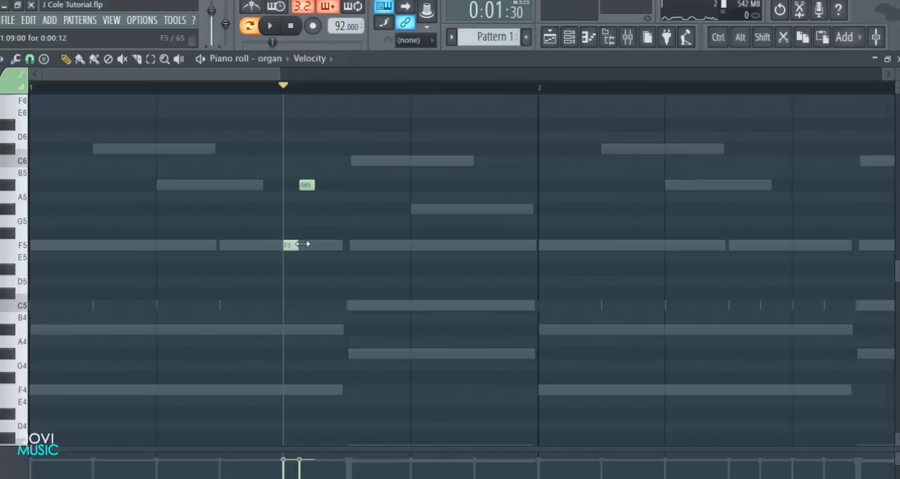
{"action": "left_click", "coordinate": [322, 186]}
{"action": "left_click", "coordinate": [362, 161]}
{"action": "key", "text": "space"}
{"action": "key", "text": "space"}
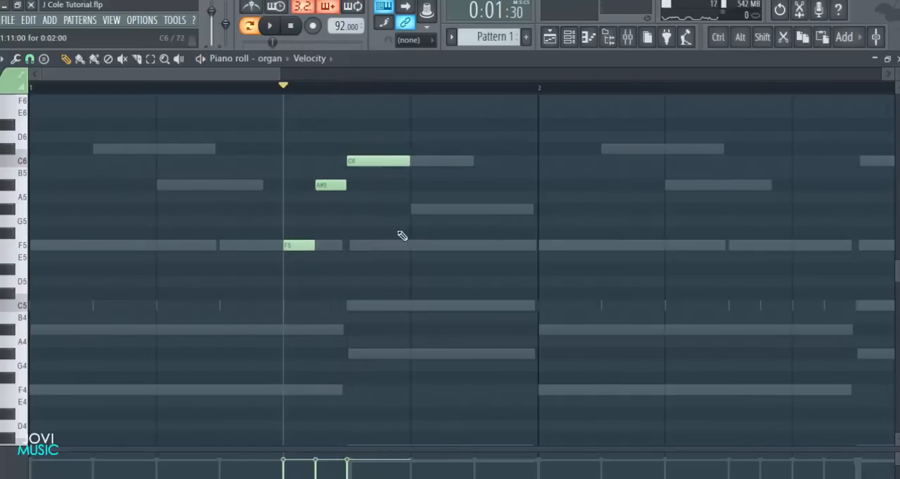
Add a 4-step A#5 organ note at step 13 to finish bar 1 and play back the melody
{"action": "left_click_drag", "start_coordinate": [410, 186], "coordinate": [441, 211]}
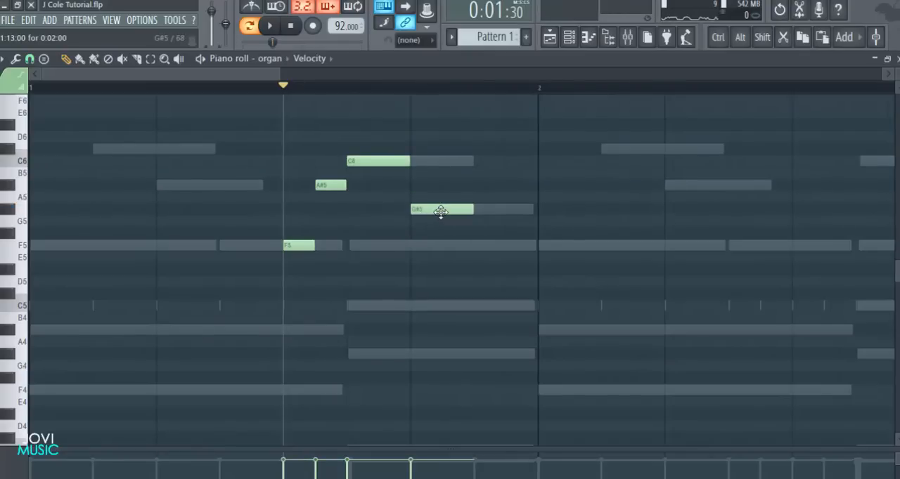
{"action": "left_click_drag", "start_coordinate": [441, 212], "coordinate": [536, 182]}
{"action": "key", "text": "space"}
{"action": "key", "text": "space"}
Select the four organ notes, undo shortening them, and move the group two steps earlier to start at step 7
{"action": "scroll", "coordinate": [514, 90], "scroll_direction": "down", "scroll_amount": 4}
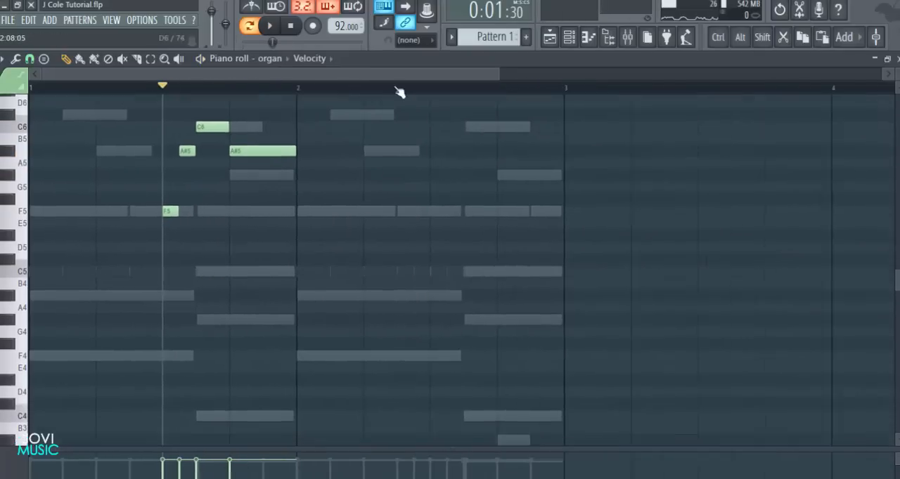
{"action": "scroll", "coordinate": [486, 105], "scroll_direction": "up", "scroll_amount": 4}
{"action": "left_click_drag", "start_coordinate": [496, 75], "coordinate": [446, 83]}
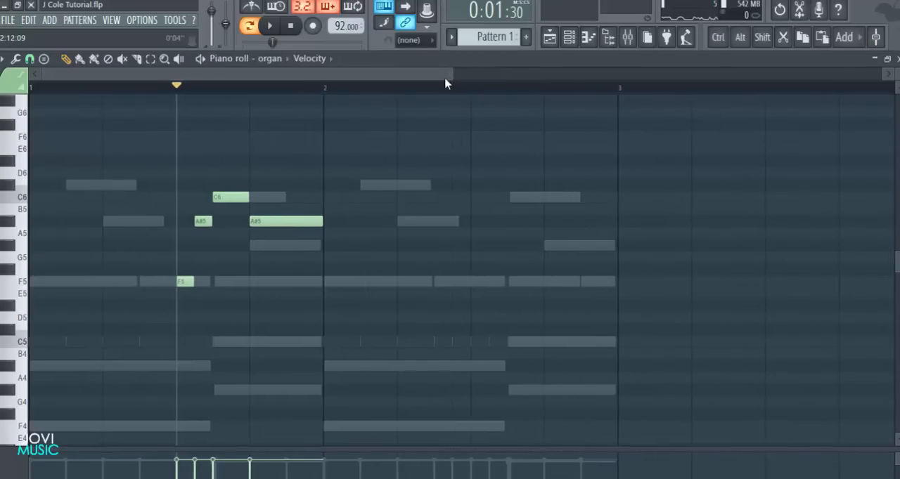
{"action": "left_click_drag", "start_coordinate": [452, 68], "coordinate": [326, 70]}
{"action": "left_click_drag", "start_coordinate": [453, 155], "coordinate": [252, 282]}
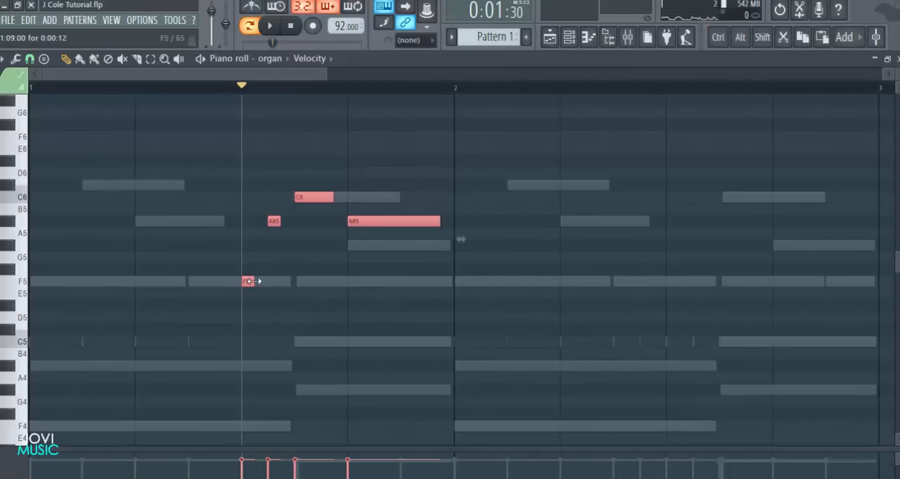
{"action": "key", "text": "ctrl+z"}
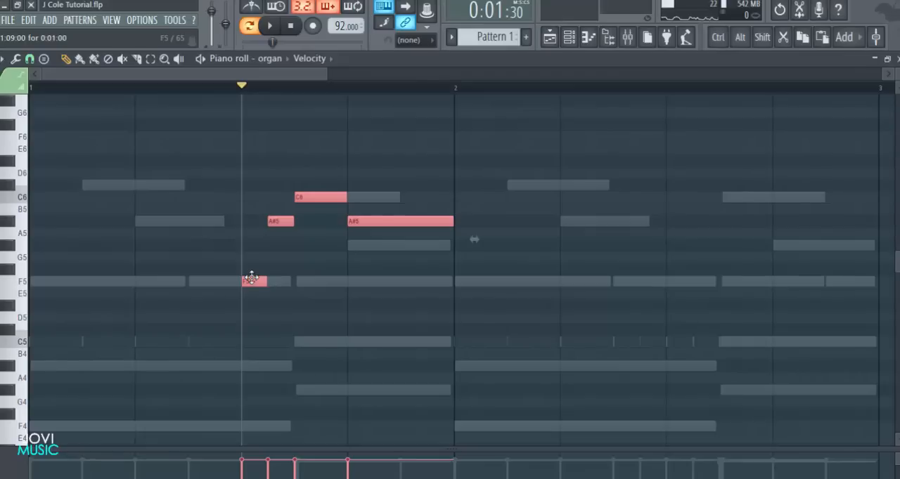
{"action": "left_click_drag", "start_coordinate": [252, 280], "coordinate": [198, 279]}
{"action": "left_click", "coordinate": [316, 120]}
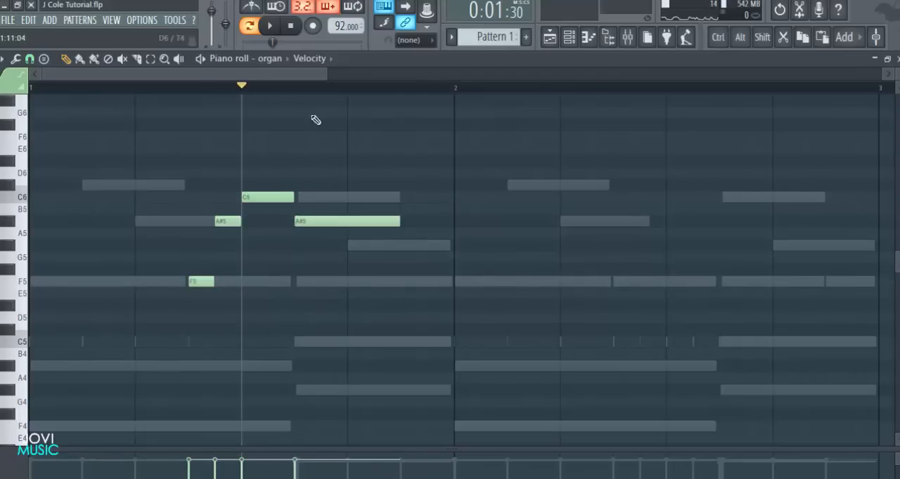
Shorten F5 and the first A#5 to half a step and C6 to one step, close the gaps with the 4-step A#5 at step 9, and play back
{"action": "left_click_drag", "start_coordinate": [294, 79], "coordinate": [235, 79]}
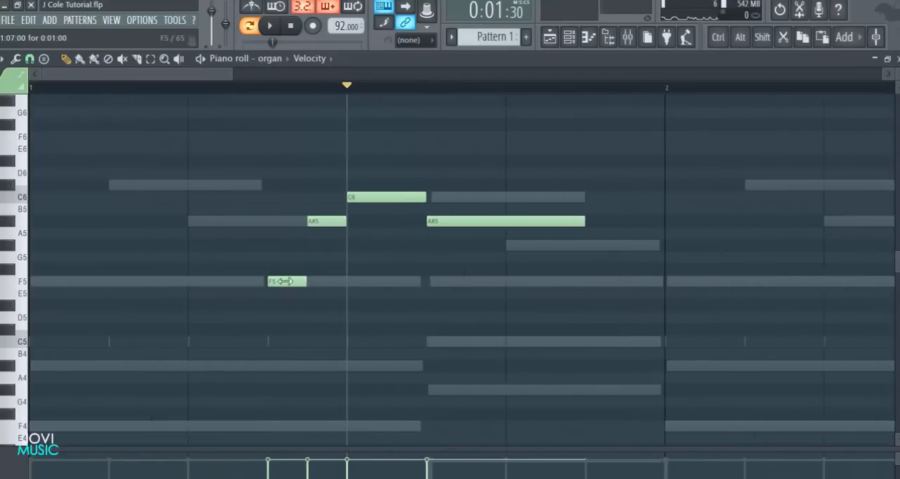
{"action": "left_click_drag", "start_coordinate": [310, 222], "coordinate": [289, 222]}
{"action": "left_click_drag", "start_coordinate": [413, 198], "coordinate": [374, 197]}
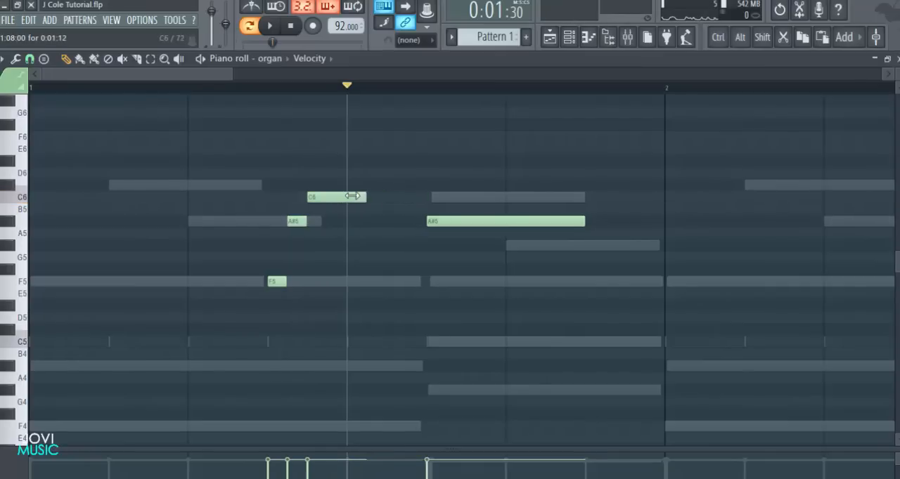
{"action": "left_click_drag", "start_coordinate": [440, 219], "coordinate": [360, 220]}
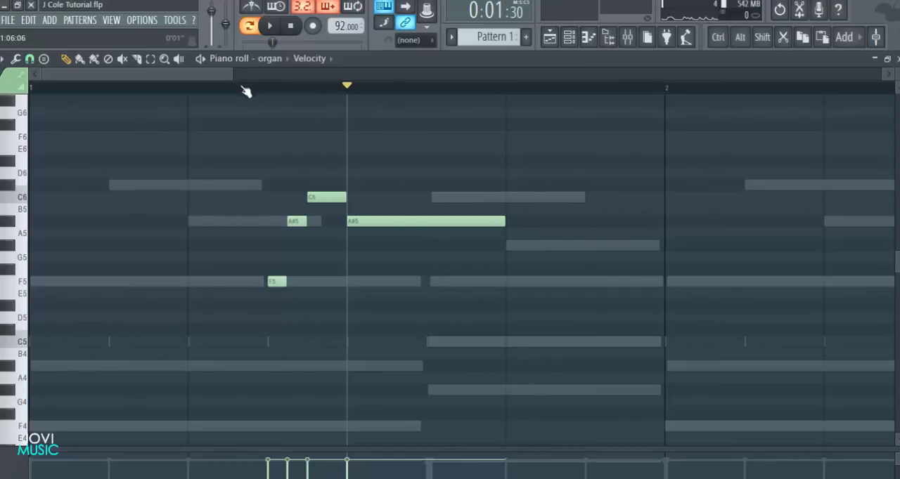
{"action": "key", "text": "space"}
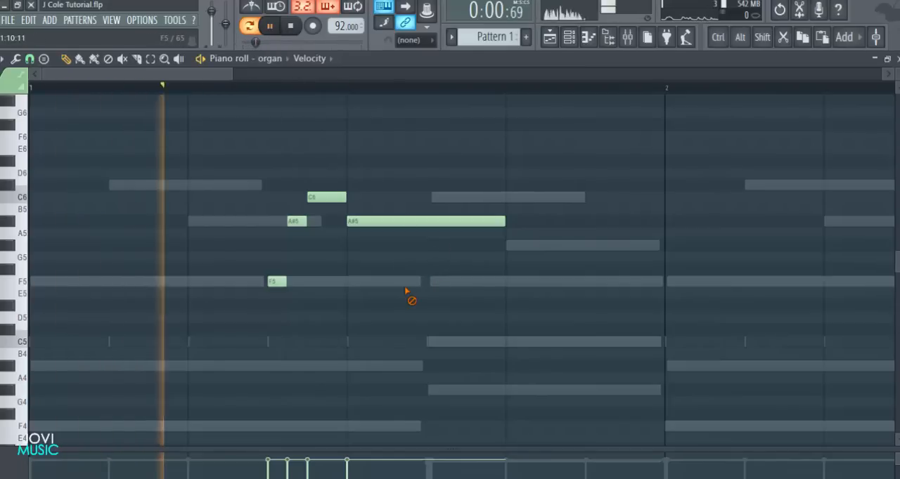
{"action": "key", "text": "space"}
{"action": "key", "text": "space"}
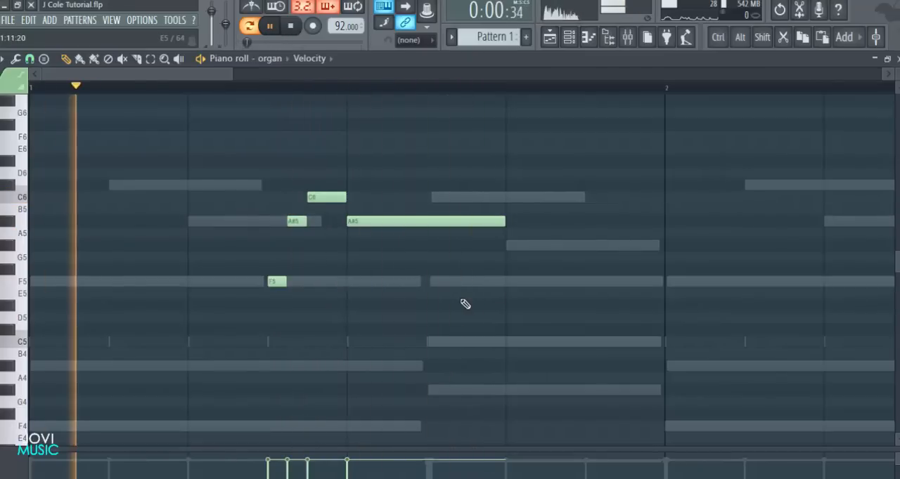
{"action": "key", "text": "space"}
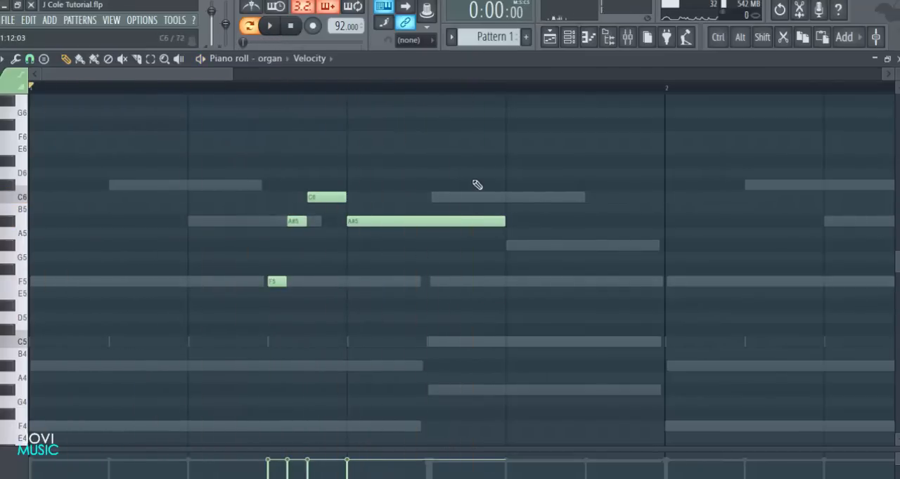
Add a half-step G#5 organ note at step 13, follow it with a C6 held to the end of bar 1, and play back
{"action": "scroll", "coordinate": [464, 127], "scroll_direction": "down", "scroll_amount": 1}
{"action": "scroll", "coordinate": [458, 91], "scroll_direction": "up", "scroll_amount": 1}
{"action": "scroll", "coordinate": [458, 91], "scroll_direction": "down", "scroll_amount": 1}
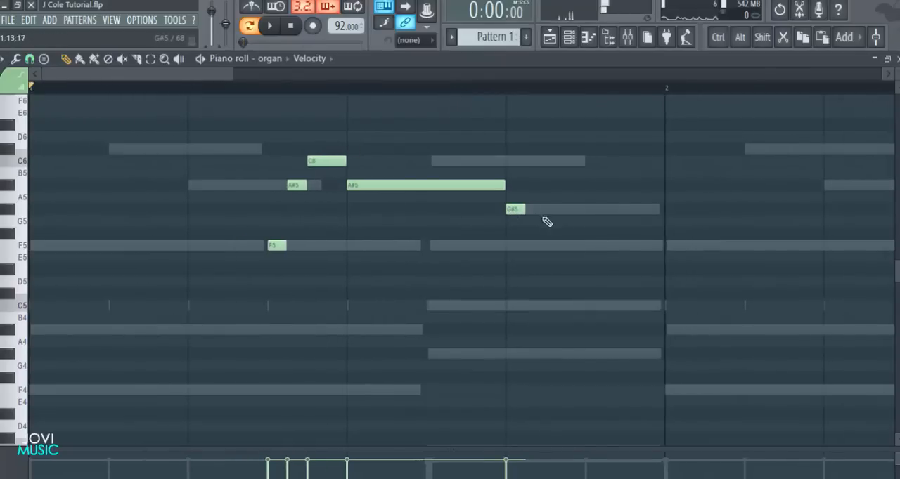
{"action": "left_click", "coordinate": [526, 161]}
{"action": "key", "text": "space"}
{"action": "left_click_drag", "start_coordinate": [563, 160], "coordinate": [665, 159]}
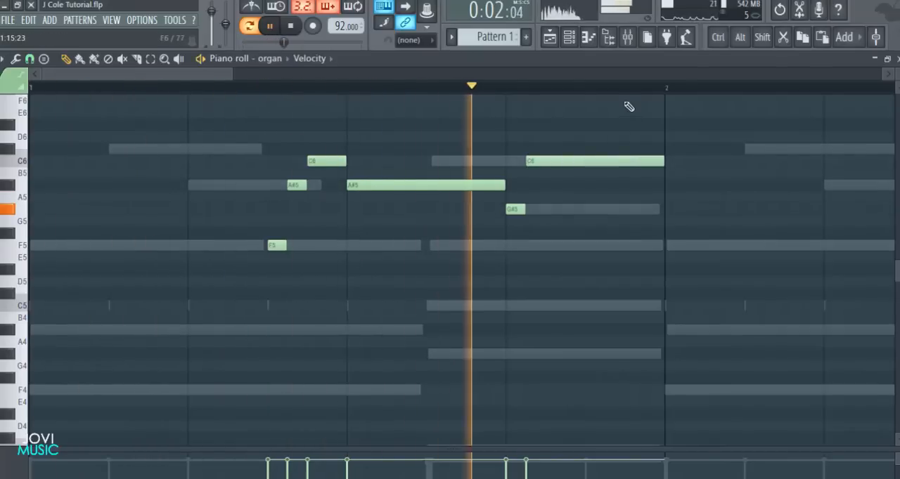
{"action": "scroll", "coordinate": [628, 96], "scroll_direction": "down", "scroll_amount": 2}
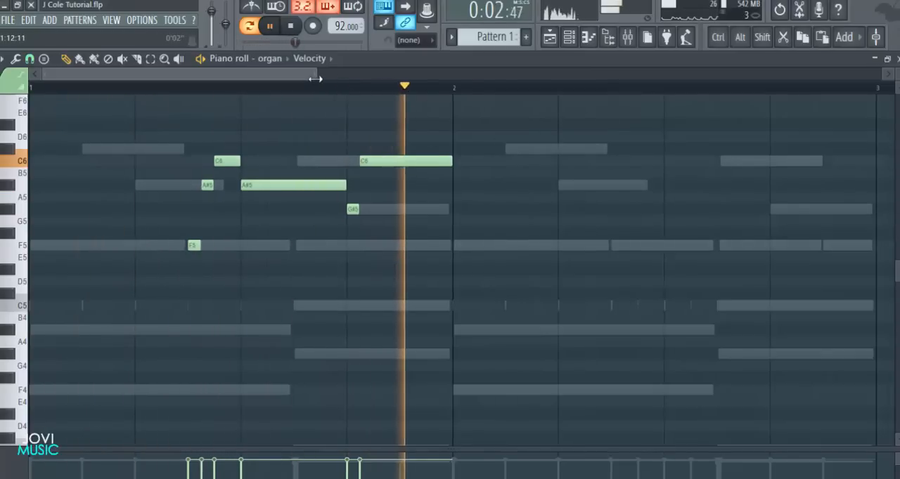
{"action": "key", "text": "space"}
Set the snap to 1/6 step, shorten G#5 to a third of a step, and move the following C6 earlier to meet it
{"action": "scroll", "coordinate": [372, 94], "scroll_direction": "up", "scroll_amount": 4}
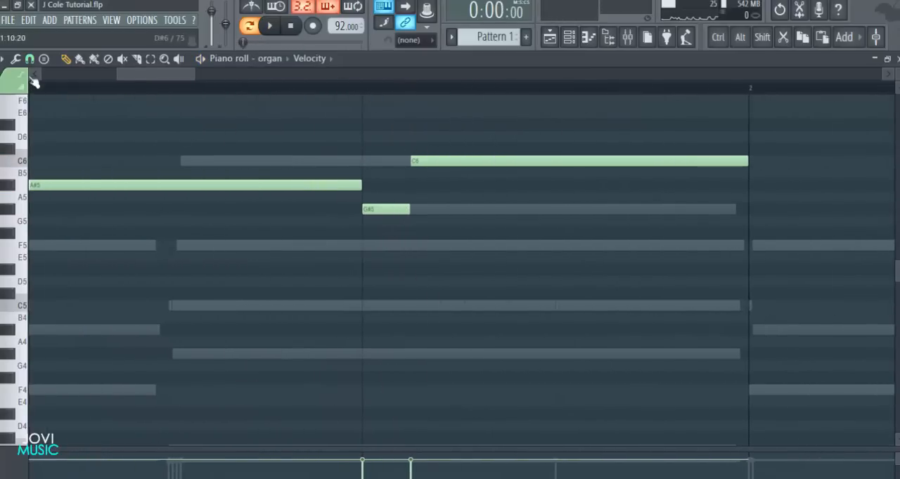
{"action": "left_click", "coordinate": [29, 59]}
{"action": "left_click", "coordinate": [45, 137]}
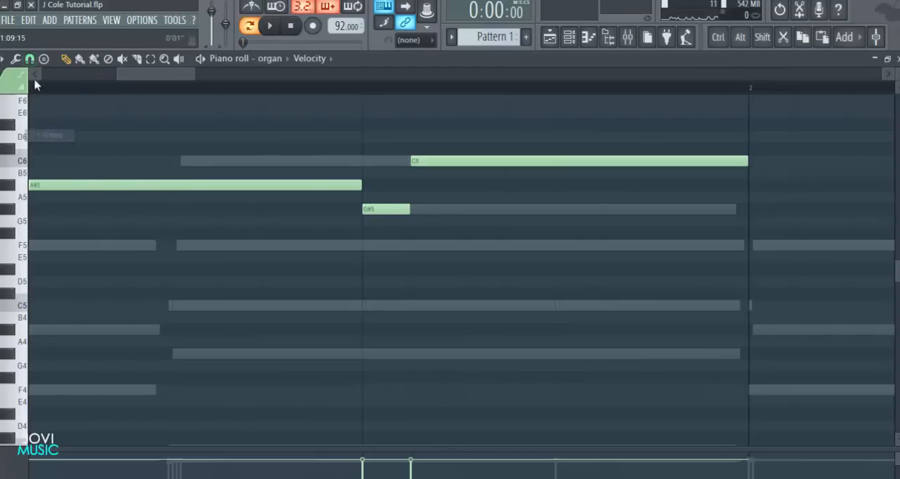
{"action": "left_click_drag", "start_coordinate": [409, 189], "coordinate": [395, 227]}
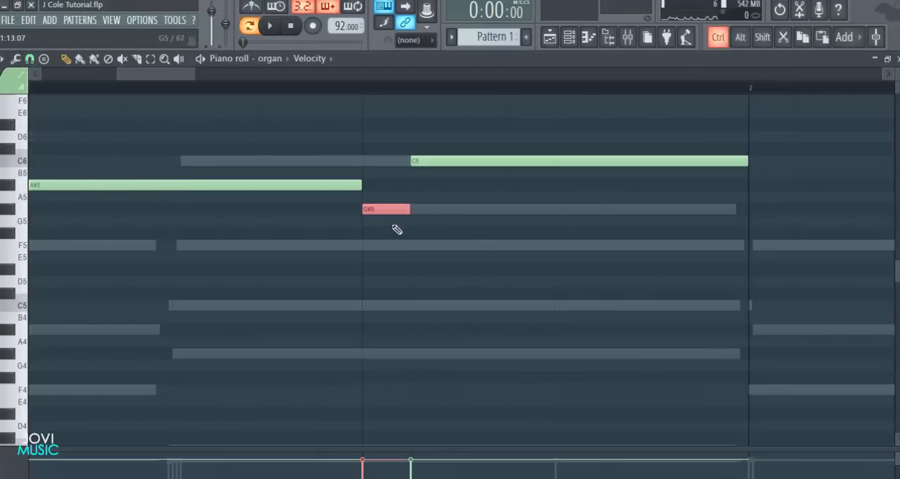
{"action": "left_click_drag", "start_coordinate": [421, 162], "coordinate": [406, 163]}
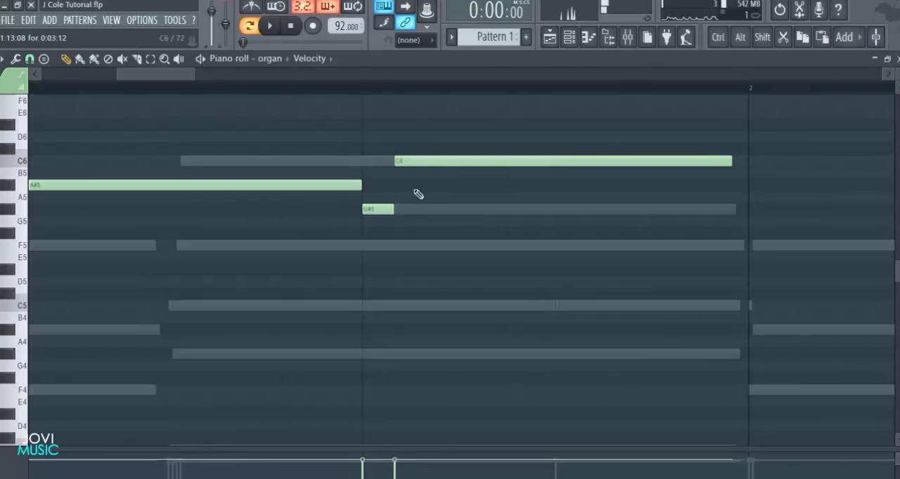
Lengthen the last C6 organ note to the end of bar 1 and play back the melody
{"action": "scroll", "coordinate": [418, 92], "scroll_direction": "down", "scroll_amount": 3}
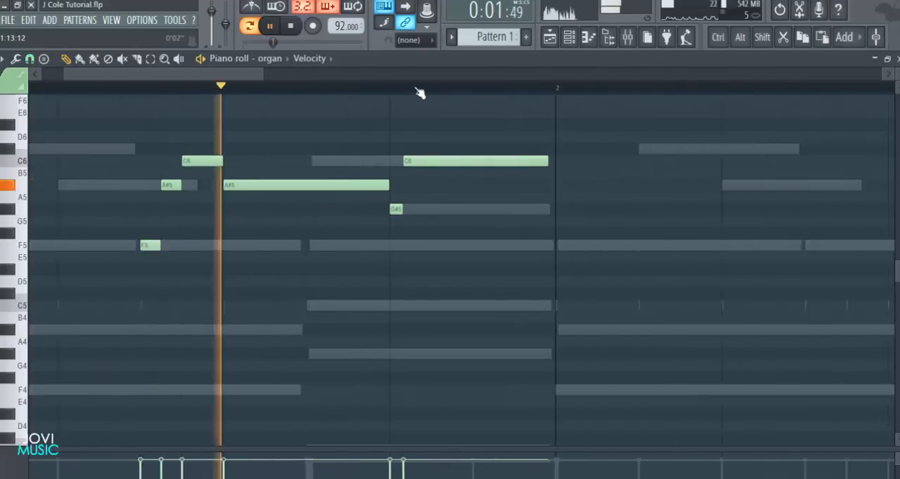
{"action": "double_click", "coordinate": [533, 162]}
{"action": "left_click", "coordinate": [535, 155]}
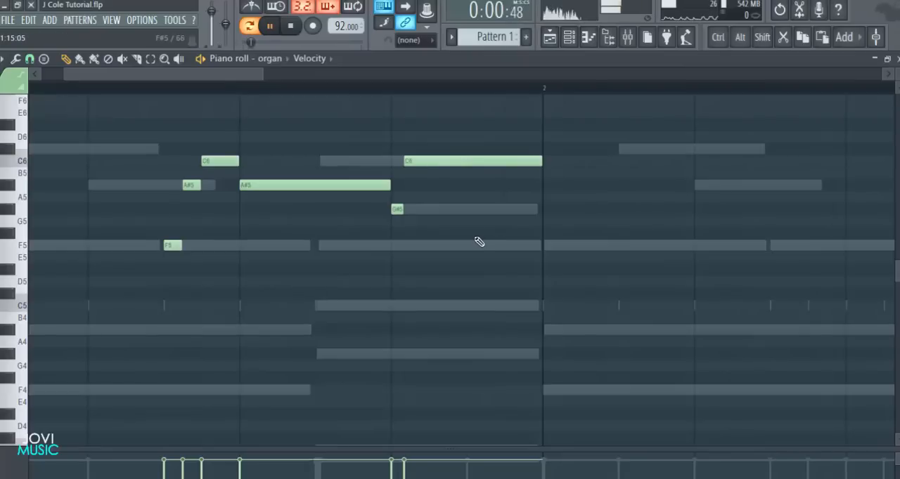
{"action": "scroll", "coordinate": [457, 96], "scroll_direction": "down", "scroll_amount": 2}
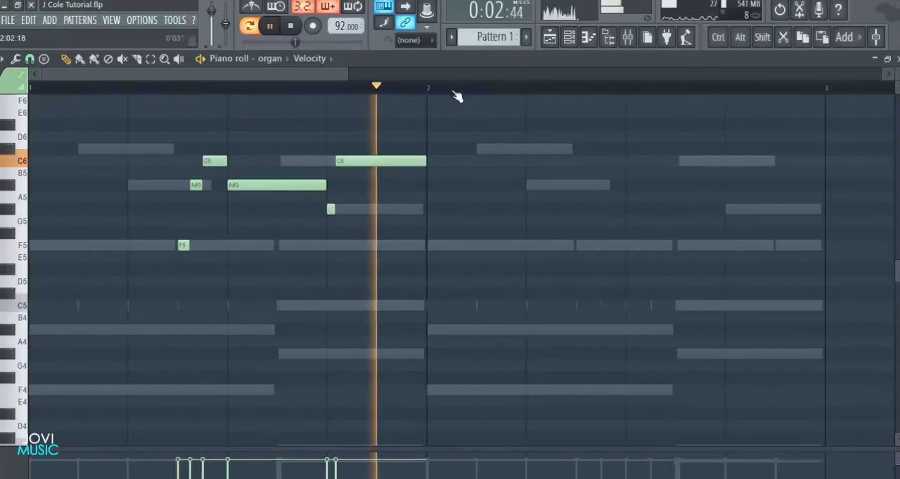
{"action": "scroll", "coordinate": [350, 102], "scroll_direction": "up", "scroll_amount": 3}
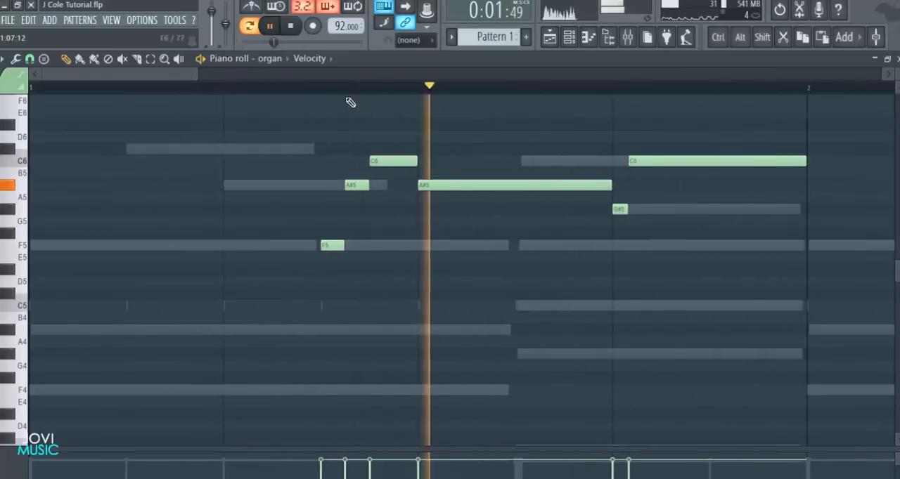
{"action": "key", "text": "space"}
Raise the short one-step C6 organ note to C#6 and play back the melody
{"action": "scroll", "coordinate": [352, 90], "scroll_direction": "up", "scroll_amount": 2}
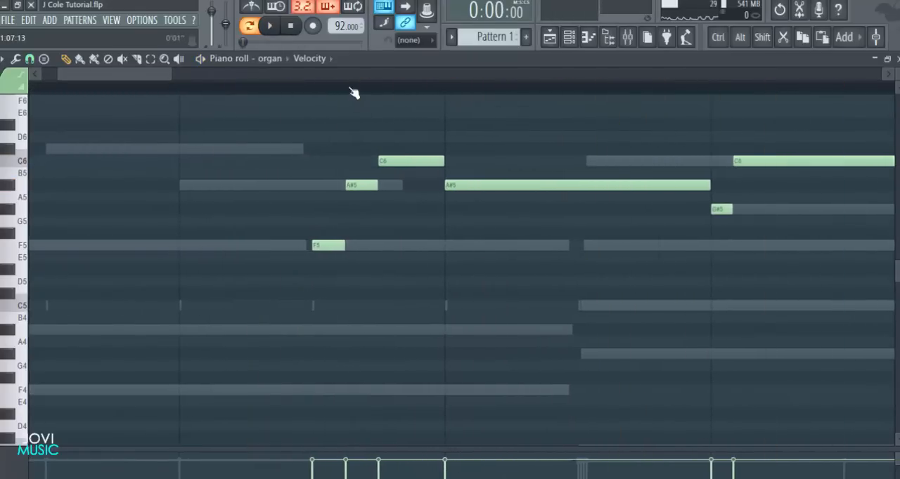
{"action": "left_click_drag", "start_coordinate": [386, 168], "coordinate": [395, 140]}
{"action": "key", "text": "space"}
{"action": "scroll", "coordinate": [401, 95], "scroll_direction": "down", "scroll_amount": 2}
{"action": "scroll", "coordinate": [401, 95], "scroll_direction": "down", "scroll_amount": 3}
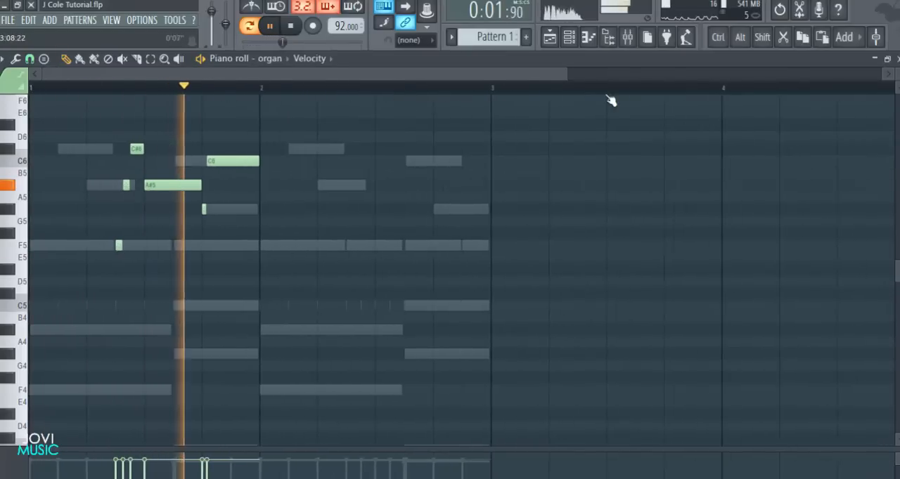
{"action": "key", "text": "space"}
Duplicate the bar 1 organ melody into bar 2
{"action": "left_click_drag", "start_coordinate": [489, 75], "coordinate": [476, 75]}
{"action": "left_click_drag", "start_coordinate": [347, 107], "coordinate": [416, 271]}
{"action": "right_click", "coordinate": [420, 297]}
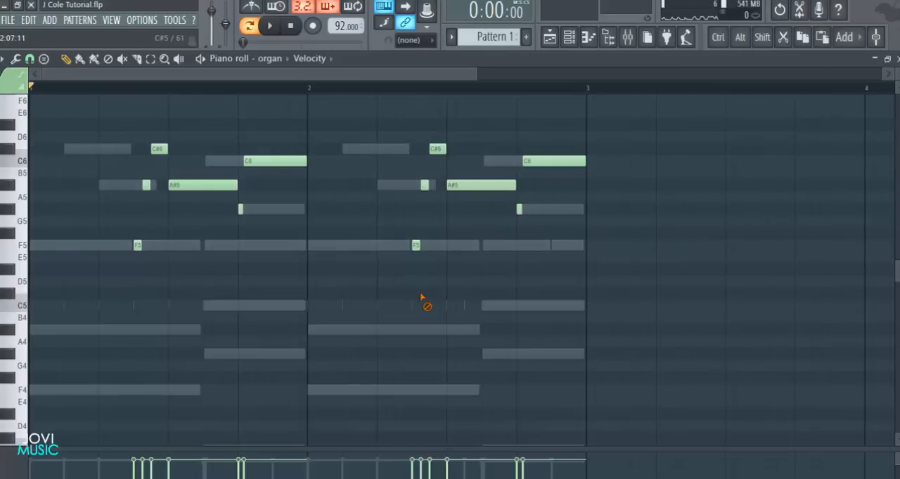
Set the piano roll snap to Step and play back both bars of the organ melody
{"action": "scroll", "coordinate": [460, 99], "scroll_direction": "up", "scroll_amount": 4, "text": "ctrl"}
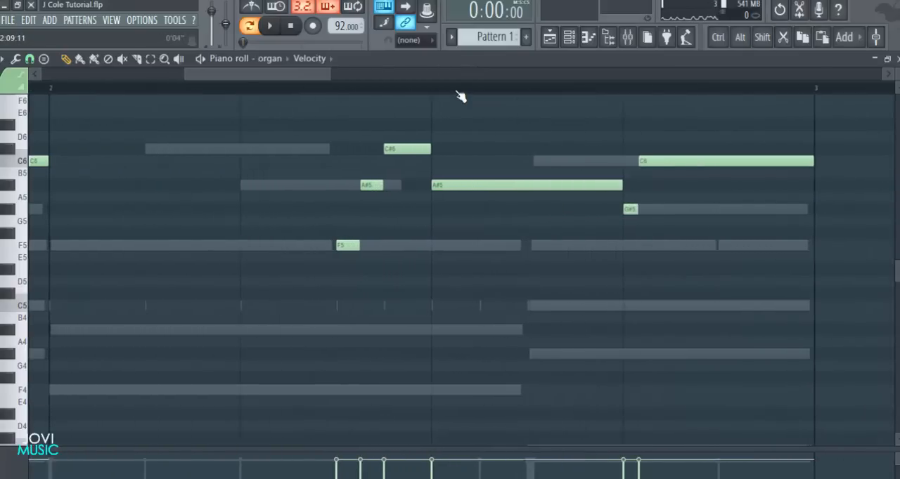
{"action": "left_click", "coordinate": [32, 59]}
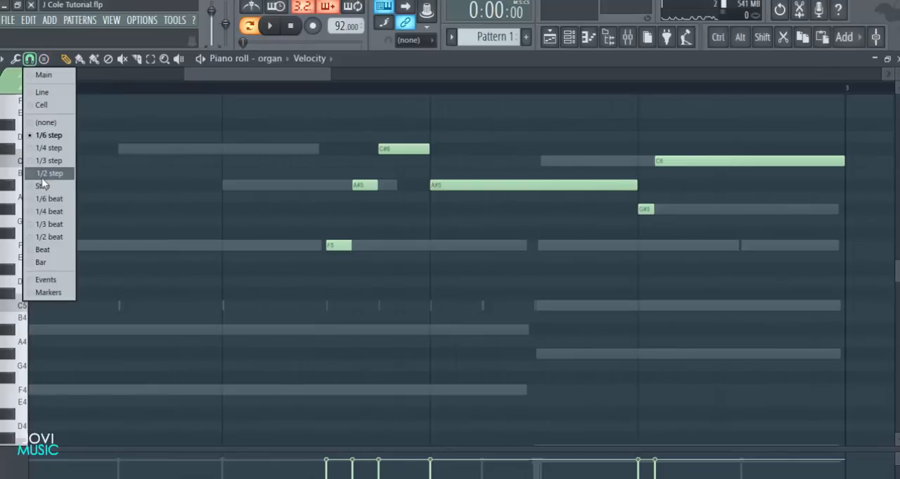
{"action": "left_click", "coordinate": [41, 186]}
{"action": "key", "text": "space"}
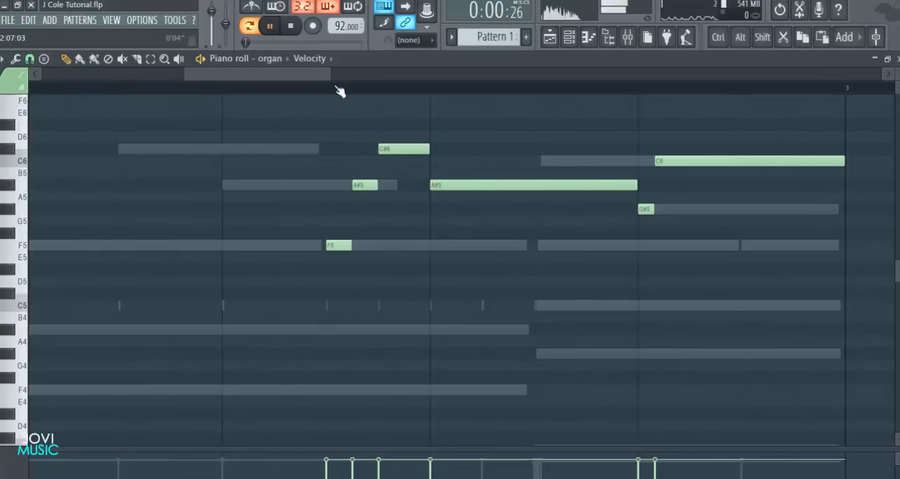
{"action": "scroll", "coordinate": [340, 97], "scroll_direction": "down", "scroll_amount": 4, "text": "ctrl"}
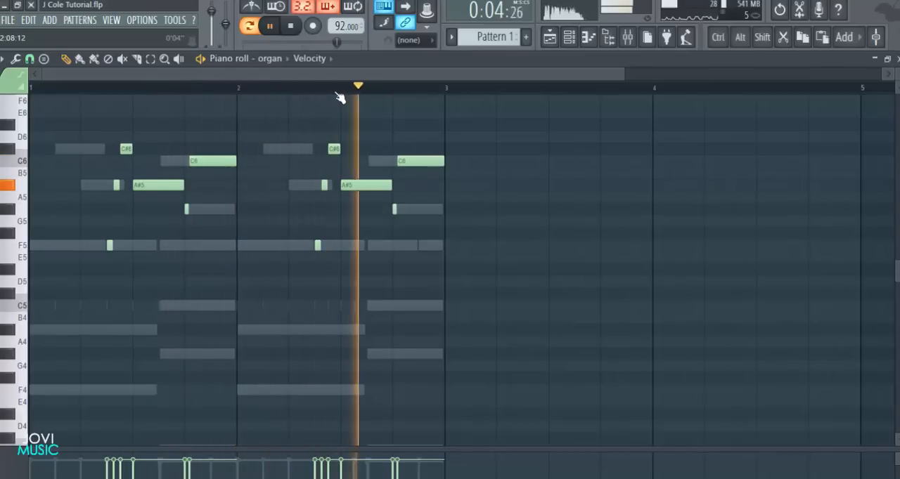
{"action": "key", "text": "space"}
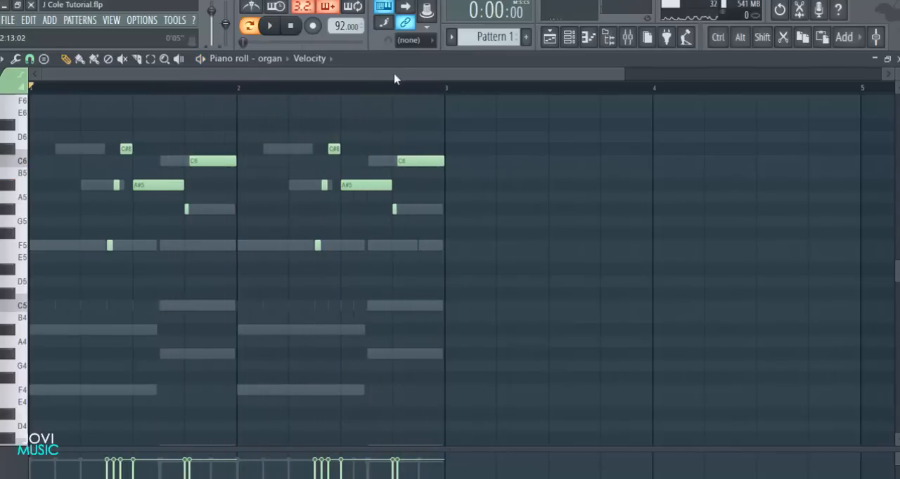
Shorten the last C6 organ note of bar 2 so it ends at the start of step 15
{"action": "scroll", "coordinate": [380, 92], "scroll_direction": "up", "scroll_amount": 5, "text": "ctrl"}
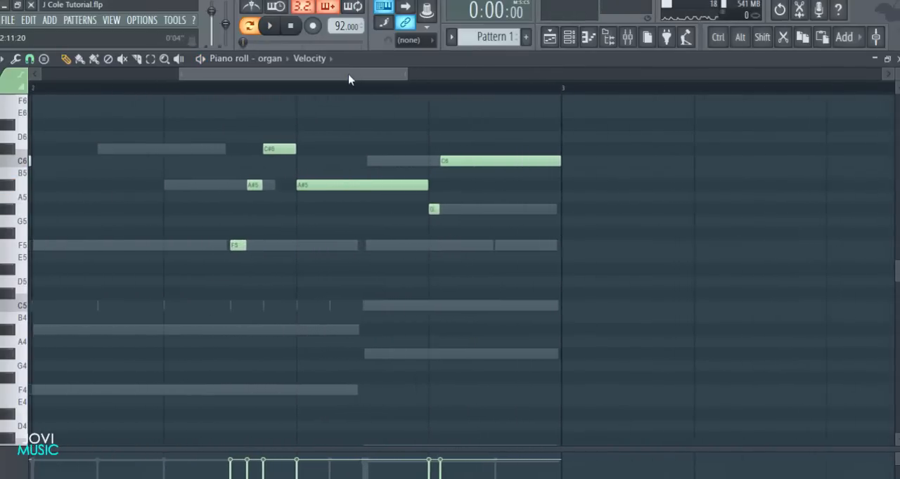
{"action": "scroll", "coordinate": [417, 239], "scroll_direction": "down", "scroll_amount": 1}
{"action": "scroll", "coordinate": [432, 223], "scroll_direction": "up", "scroll_amount": 3}
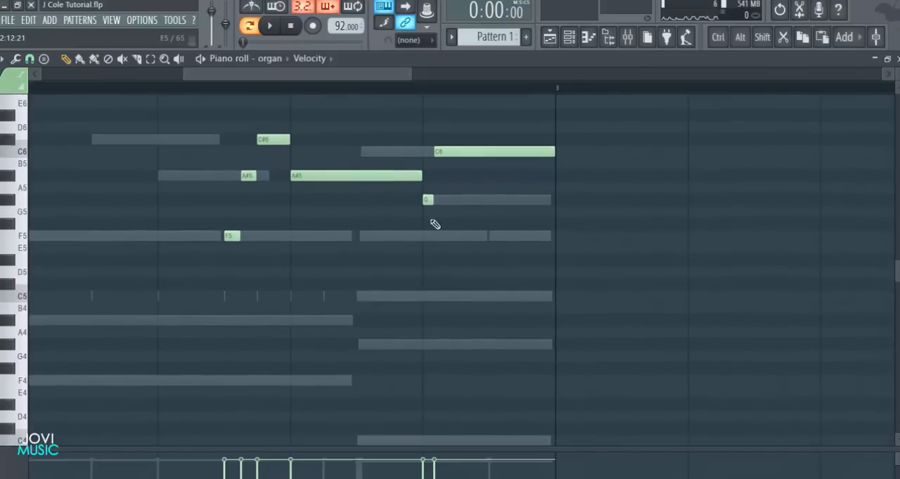
{"action": "scroll", "coordinate": [469, 180], "scroll_direction": "up", "scroll_amount": 1}
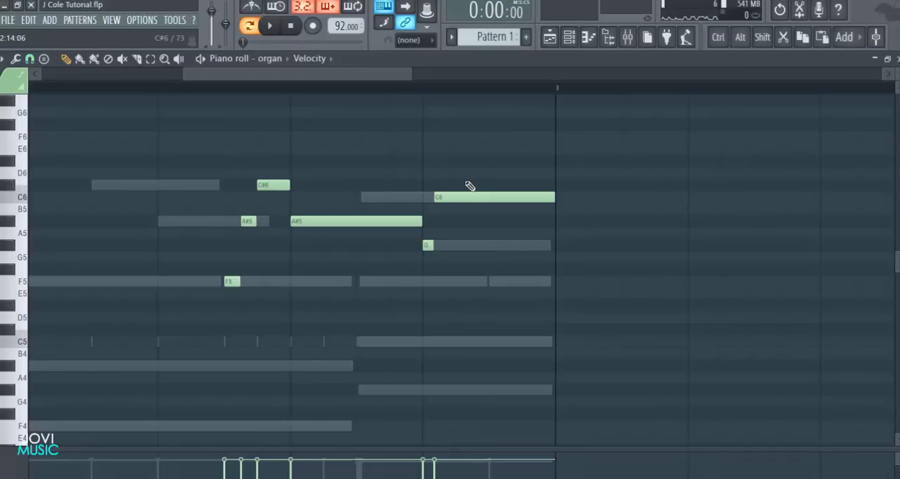
{"action": "scroll", "coordinate": [425, 217], "scroll_direction": "down", "scroll_amount": 3}
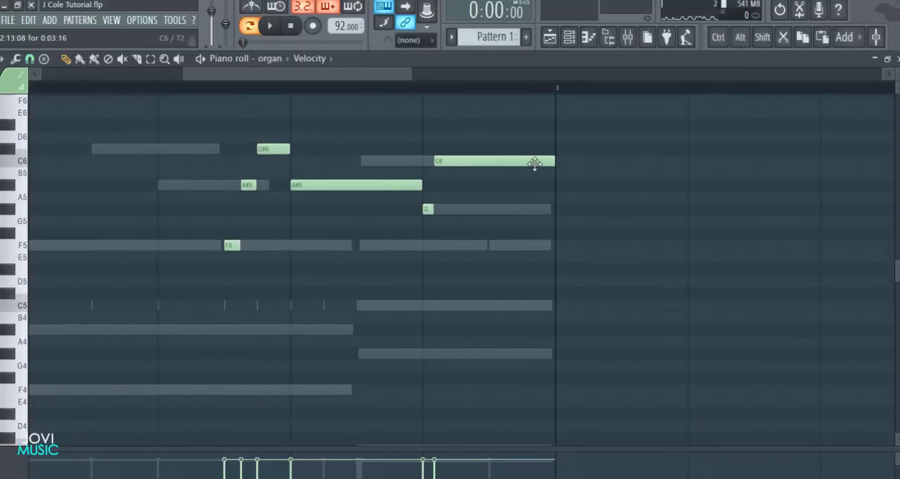
{"action": "left_click_drag", "start_coordinate": [515, 163], "coordinate": [488, 164]}
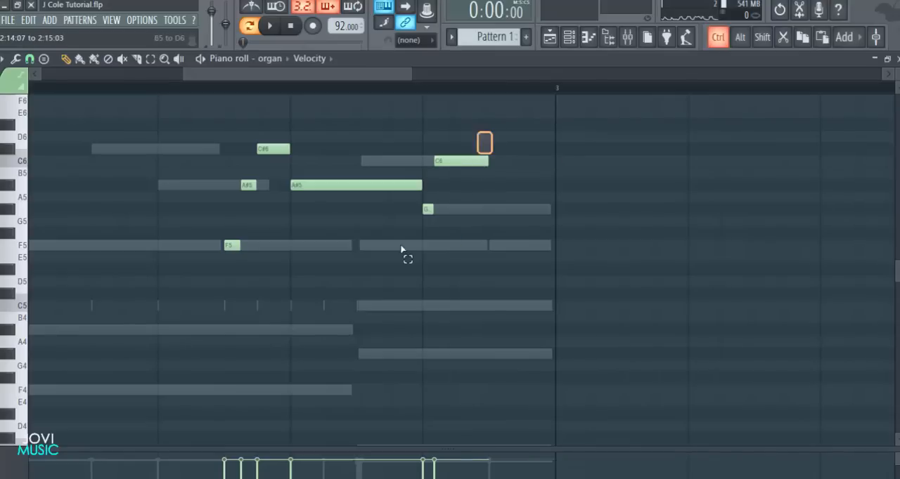
Add a third-step C#5 at step 15 of bar 2, follow it with an F5 held to the bar's end, and play back
{"action": "left_click_drag", "start_coordinate": [461, 213], "coordinate": [492, 246]}
{"action": "left_click", "coordinate": [513, 291]}
{"action": "left_click_drag", "start_coordinate": [553, 168], "coordinate": [487, 294]}
{"action": "left_click", "coordinate": [506, 331]}
{"action": "key", "text": "space"}
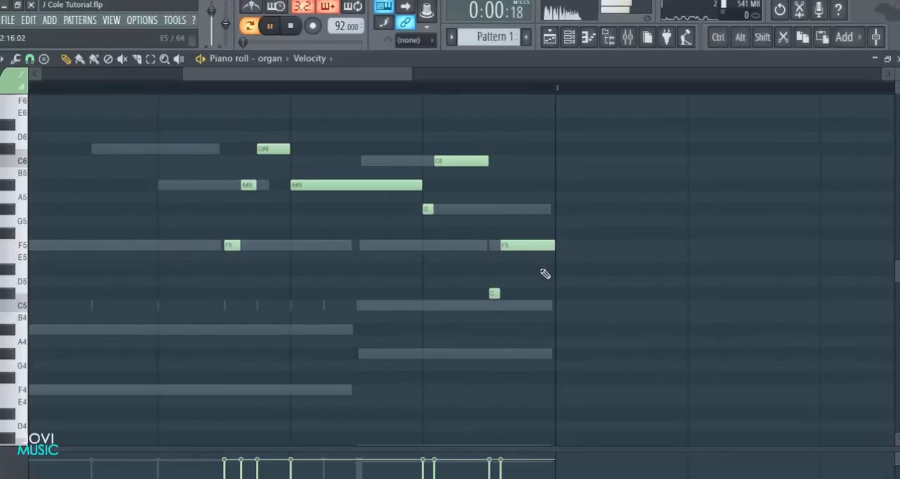
{"action": "scroll", "coordinate": [514, 100], "scroll_direction": "down", "scroll_amount": 5}
{"action": "scroll", "coordinate": [609, 213], "scroll_direction": "down", "scroll_amount": 2}
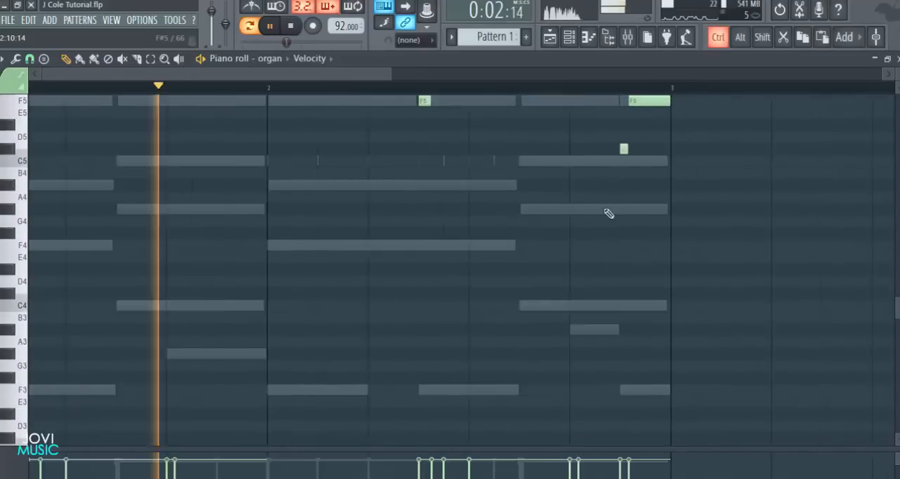
{"action": "scroll", "coordinate": [637, 234], "scroll_direction": "up", "scroll_amount": 3}
Save the project, stop playback, and replace the organ piano roll with the strings channel's piano roll
{"action": "key", "text": "ctrl+s"}
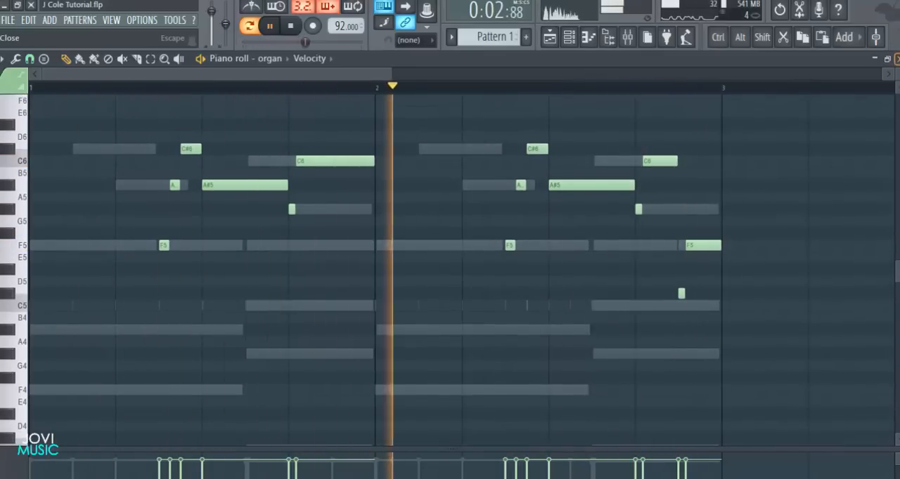
{"action": "key", "text": "space"}
{"action": "left_click", "coordinate": [898, 60]}
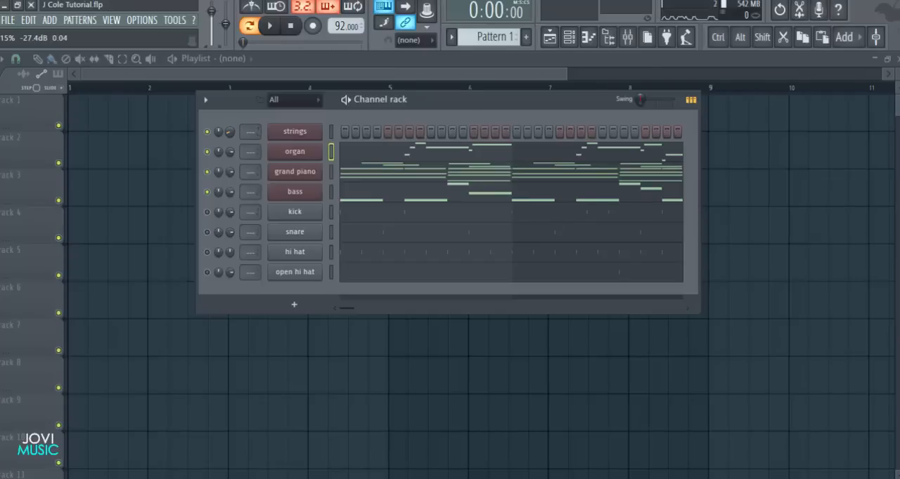
{"action": "right_click", "coordinate": [295, 132]}
{"action": "left_click", "coordinate": [327, 132]}
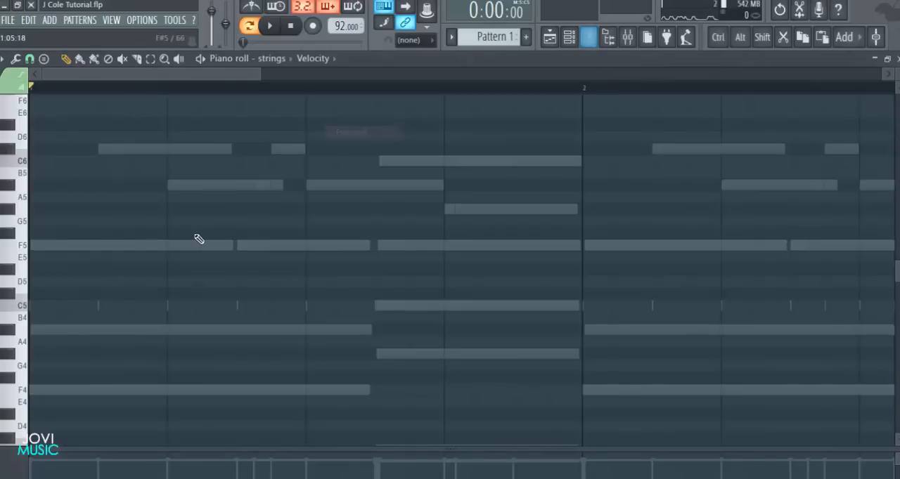
Draw a C#7 strings note from the start of bar 1, about 10.7 steps long
{"action": "scroll", "coordinate": [122, 232], "scroll_direction": "up", "scroll_amount": 7}
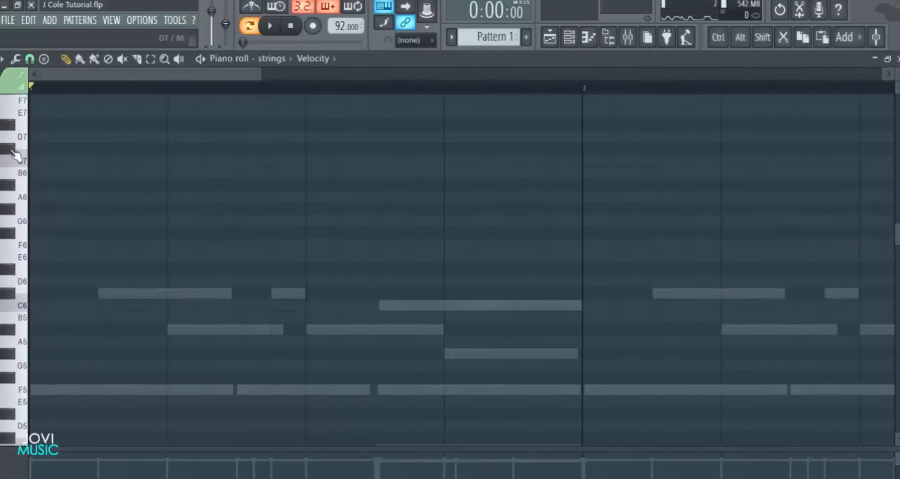
{"action": "left_click", "coordinate": [75, 156]}
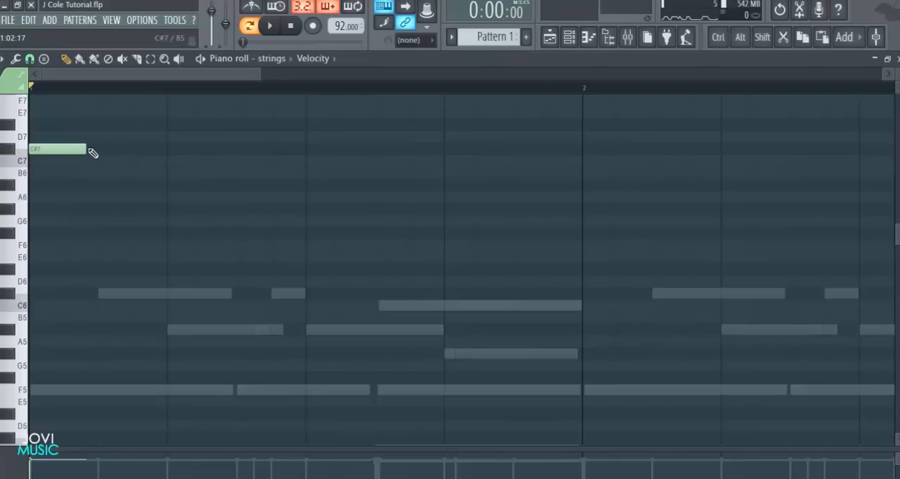
{"action": "left_click_drag", "start_coordinate": [81, 147], "coordinate": [346, 162]}
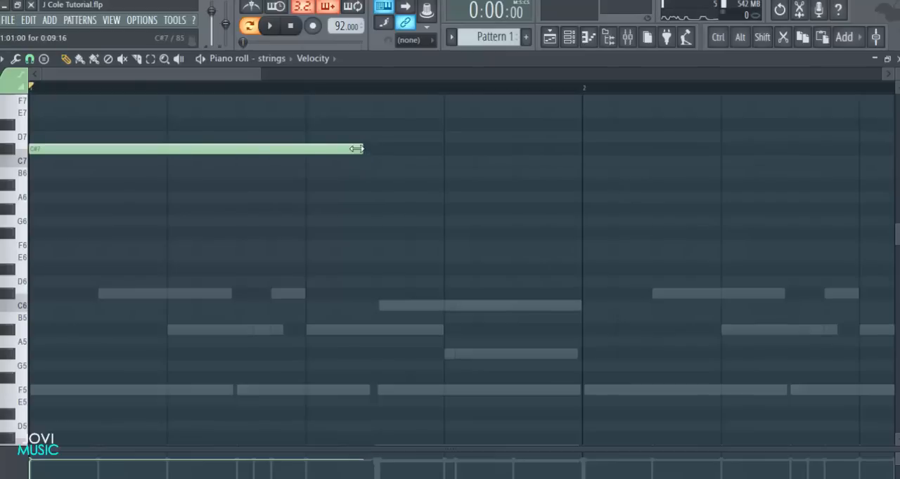
{"action": "key", "text": "ctrl"}
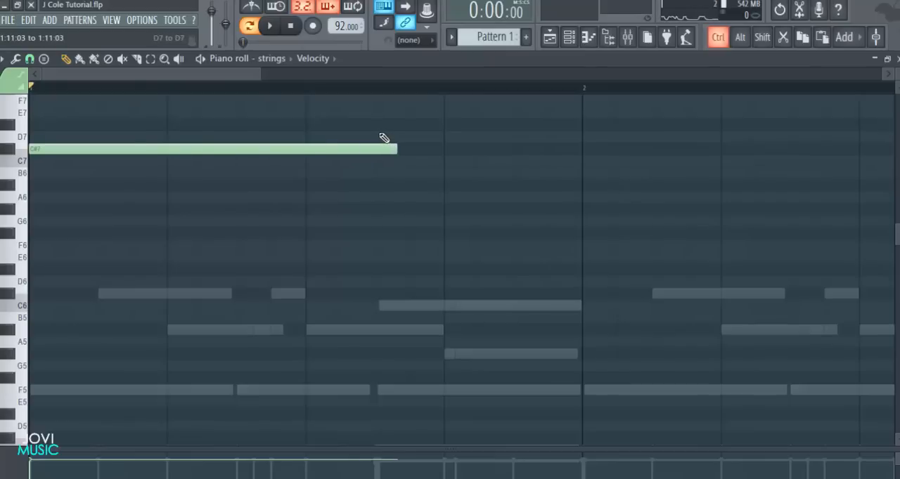
{"action": "scroll", "coordinate": [383, 137], "scroll_direction": "down", "scroll_amount": 3}
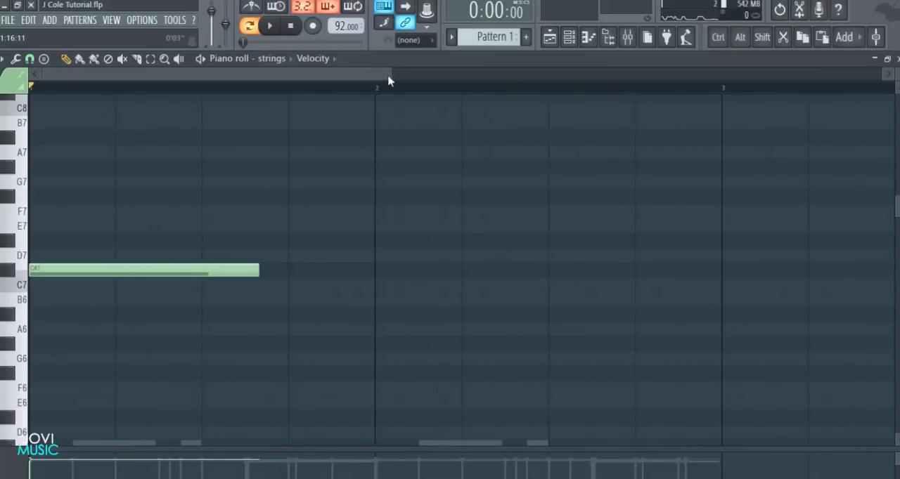
{"action": "left_click_drag", "start_coordinate": [388, 81], "coordinate": [231, 90]}
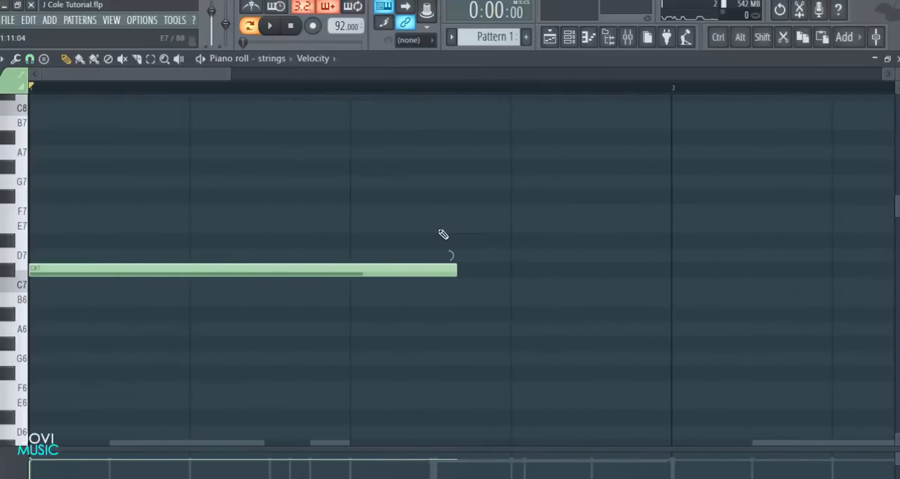
Shorten the C#7 strings note to 10 steps so it ends at the start of step 11 in bar 1
{"action": "left_click_drag", "start_coordinate": [437, 291], "coordinate": [437, 293]}
{"action": "right_click", "coordinate": [451, 272]}
{"action": "scroll", "coordinate": [482, 225], "scroll_direction": "down", "scroll_amount": 2}
{"action": "left_click_drag", "start_coordinate": [897, 75], "coordinate": [897, 83]}
{"action": "scroll", "coordinate": [520, 211], "scroll_direction": "down", "scroll_amount": 2}
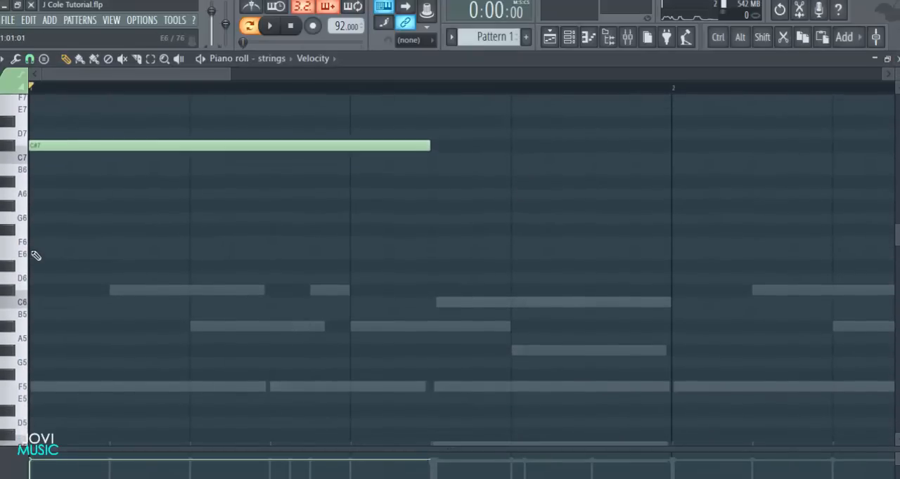
Add a 10-step F6 strings note at the start of bar 1, beneath the C#7, and play it back
{"action": "left_click_drag", "start_coordinate": [72, 243], "coordinate": [34, 244]}
{"action": "key", "text": "space"}
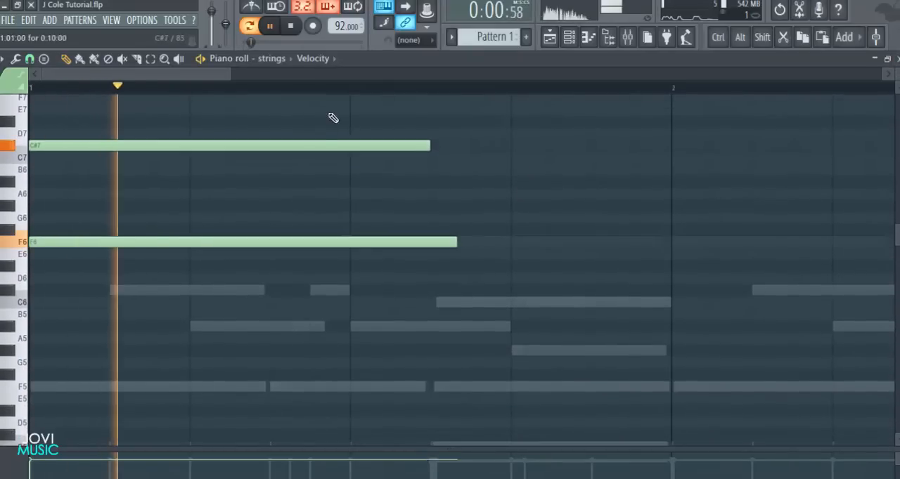
{"action": "key", "text": "space"}
{"action": "right_click", "coordinate": [319, 242]}
{"action": "left_click_drag", "start_coordinate": [193, 232], "coordinate": [76, 245]}
{"action": "left_click", "coordinate": [115, 253]}
{"action": "right_click", "coordinate": [239, 244]}
{"action": "right_click", "coordinate": [242, 255]}
{"action": "key", "text": "space"}
{"action": "key", "text": "space"}
{"action": "key", "text": "space"}
{"action": "key", "text": "space"}
Add C7 and F6 strings notes from step 11 to the end of bar 1, then play back the chord change
{"action": "left_click", "coordinate": [433, 158]}
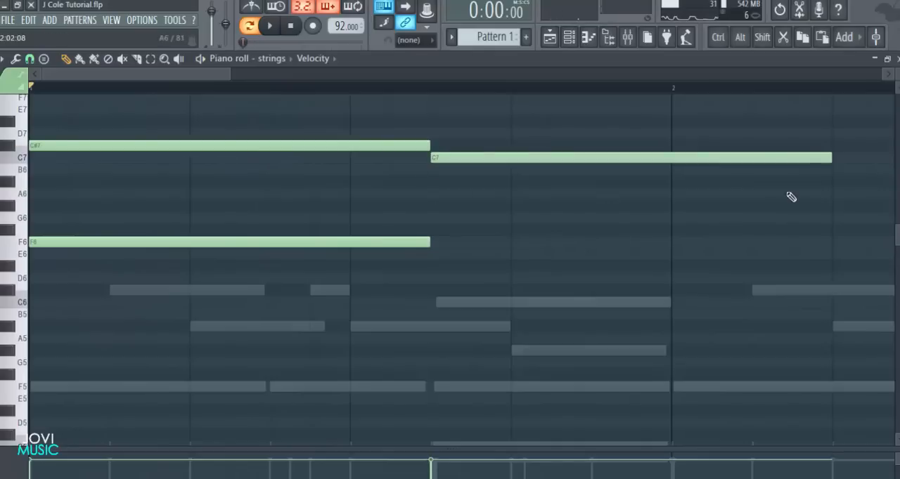
{"action": "left_click_drag", "start_coordinate": [802, 159], "coordinate": [675, 152]}
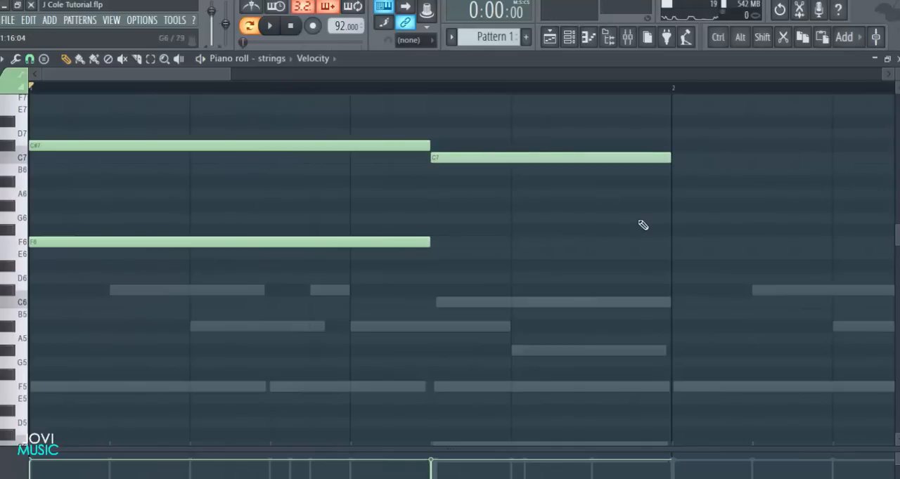
{"action": "scroll", "coordinate": [580, 253], "scroll_direction": "down", "scroll_amount": 2}
{"action": "left_click", "coordinate": [432, 205]}
{"action": "key", "text": "space"}
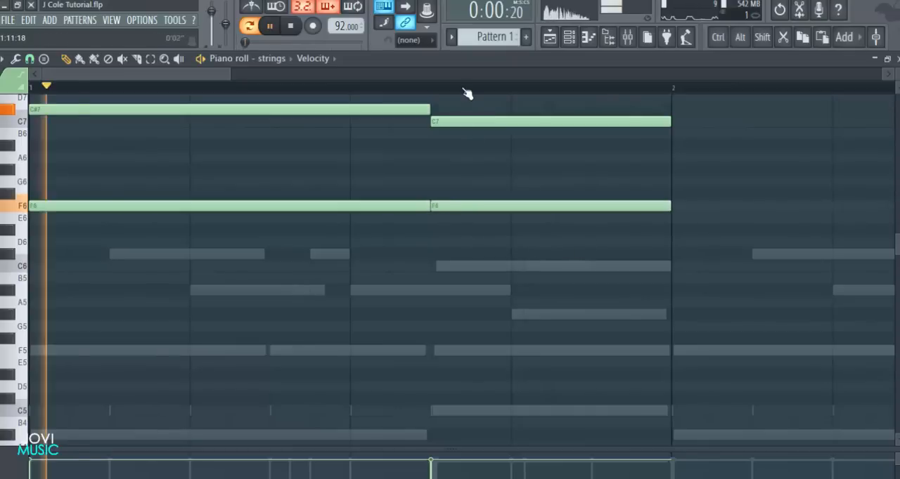
{"action": "scroll", "coordinate": [468, 92], "scroll_direction": "down", "scroll_amount": 2}
{"action": "scroll", "coordinate": [518, 252], "scroll_direction": "up", "scroll_amount": 2}
{"action": "scroll", "coordinate": [518, 254], "scroll_direction": "up", "scroll_amount": 1}
{"action": "scroll", "coordinate": [516, 253], "scroll_direction": "down", "scroll_amount": 2}
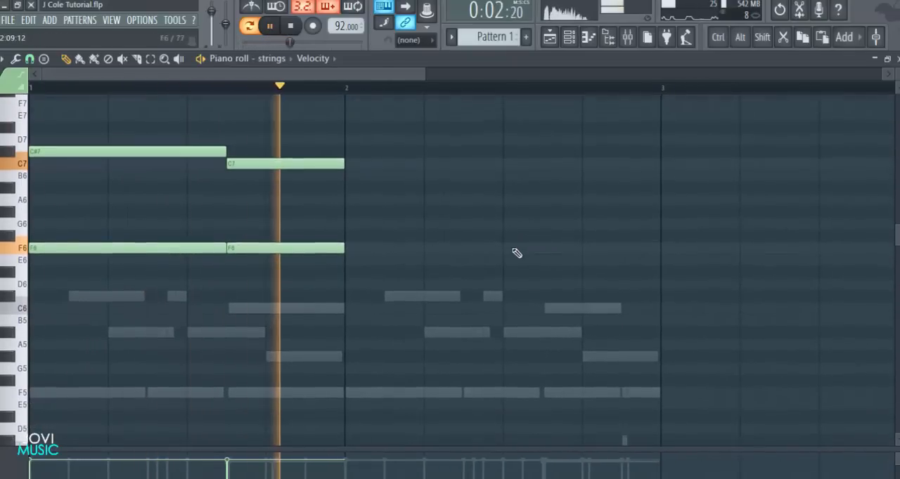
{"action": "key", "text": "space"}
{"action": "left_click", "coordinate": [347, 181]}
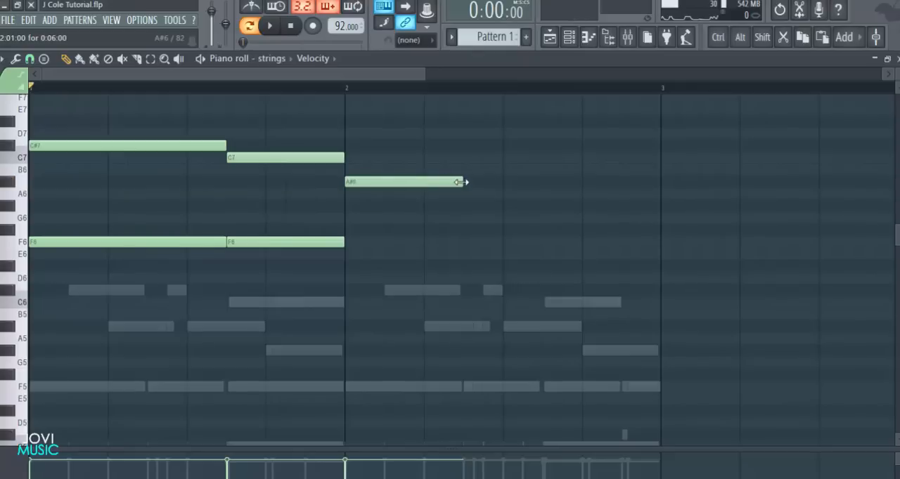
{"action": "mouse_move", "coordinate": [422, 183]}
{"action": "left_mouse_down"}
{"action": "mouse_move", "coordinate": [500, 185]}
{"action": "mouse_move", "coordinate": [439, 183]}
{"action": "left_mouse_up"}
{"action": "right_click", "coordinate": [437, 183]}
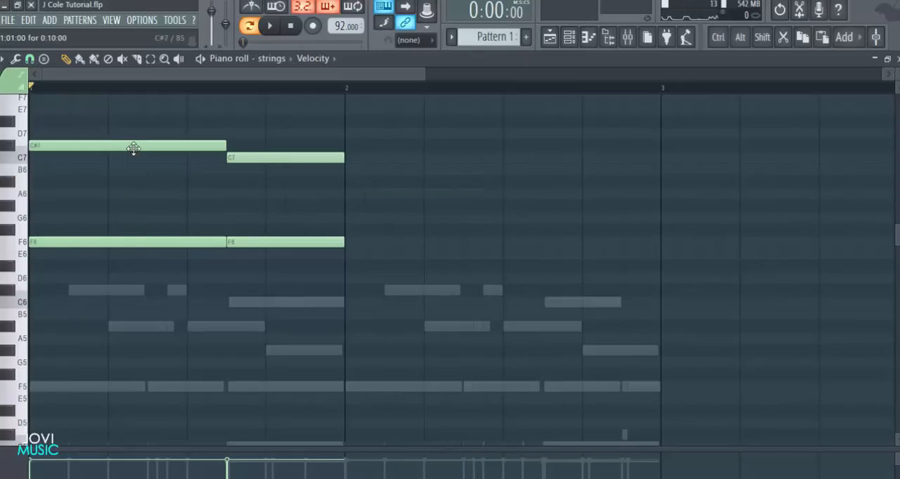
Add 10-step A#6 and C#6 strings notes at the start of bar 2
{"action": "left_click", "coordinate": [352, 183]}
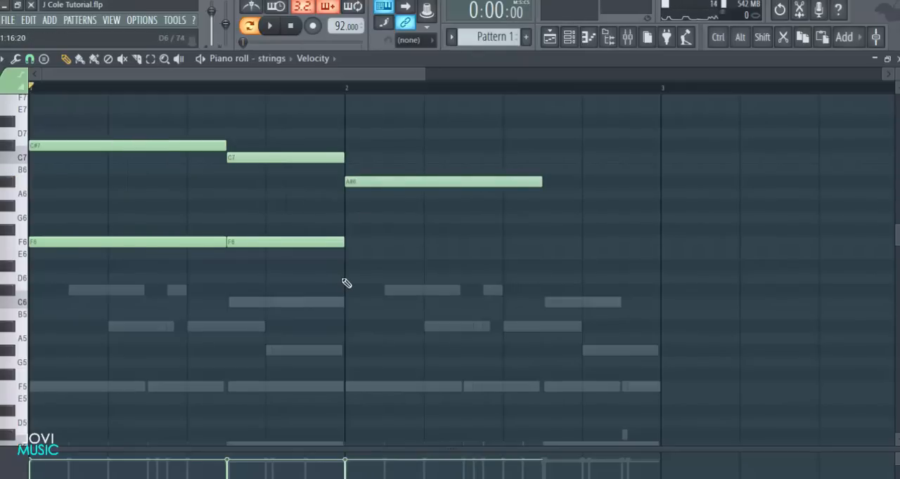
{"action": "left_click", "coordinate": [349, 280]}
{"action": "left_click_drag", "start_coordinate": [382, 281], "coordinate": [382, 305]}
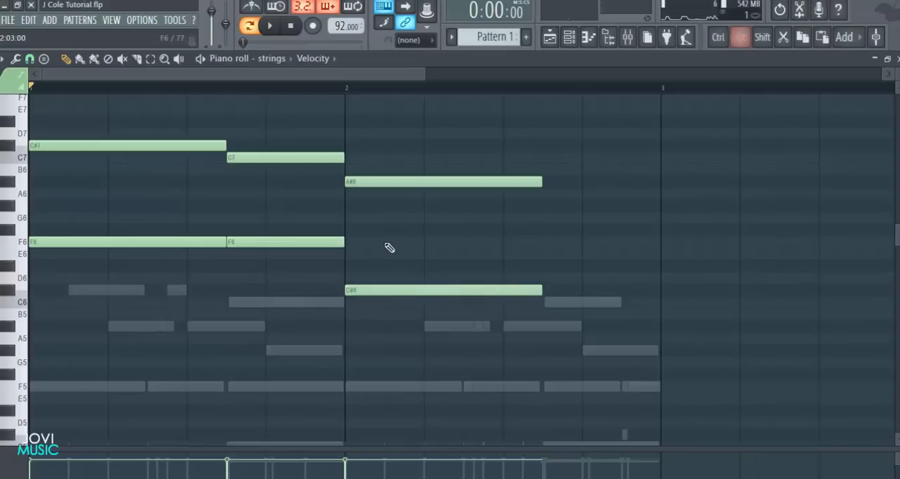
Add C7 and D#6 strings notes from step 11 to the end of bar 2
{"action": "scroll", "coordinate": [421, 95], "scroll_direction": "down", "scroll_amount": 3}
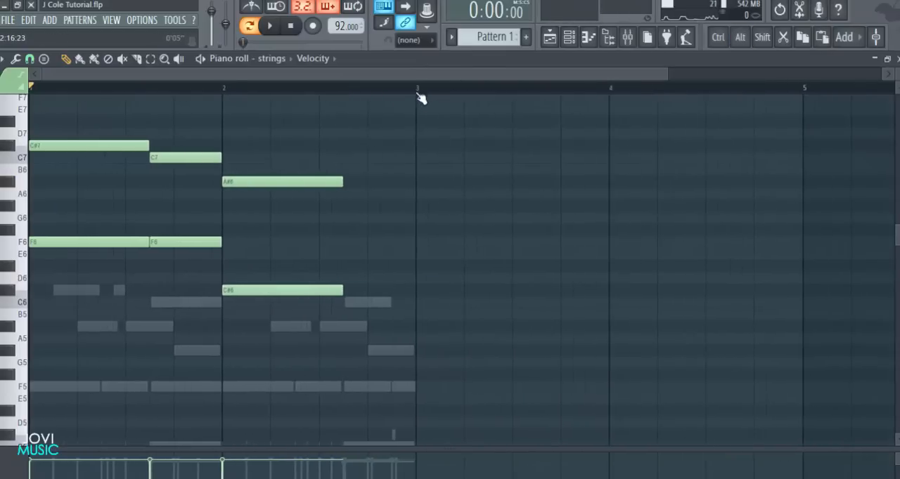
{"action": "left_click", "coordinate": [352, 207]}
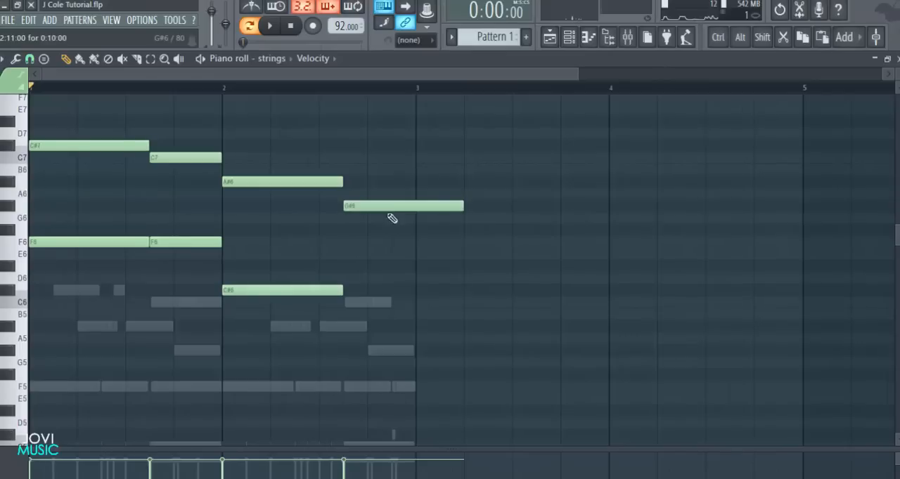
{"action": "right_click", "coordinate": [452, 205]}
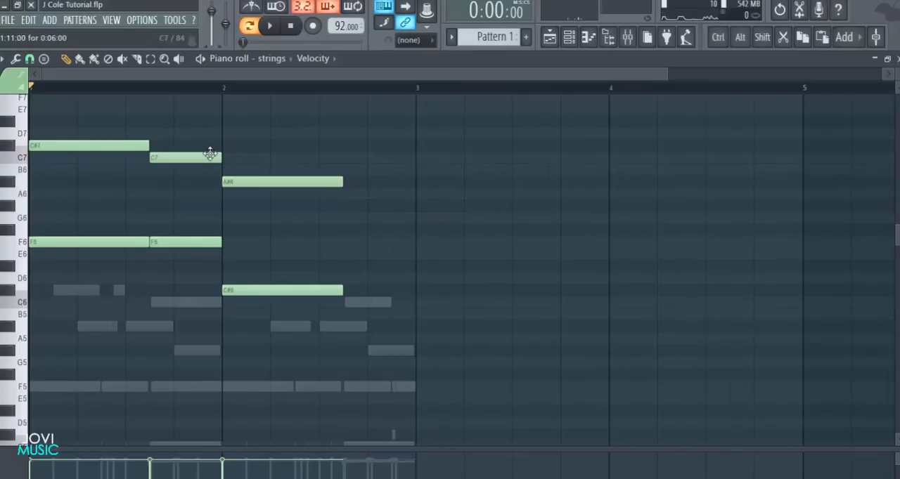
{"action": "left_click_drag", "start_coordinate": [359, 159], "coordinate": [355, 157]}
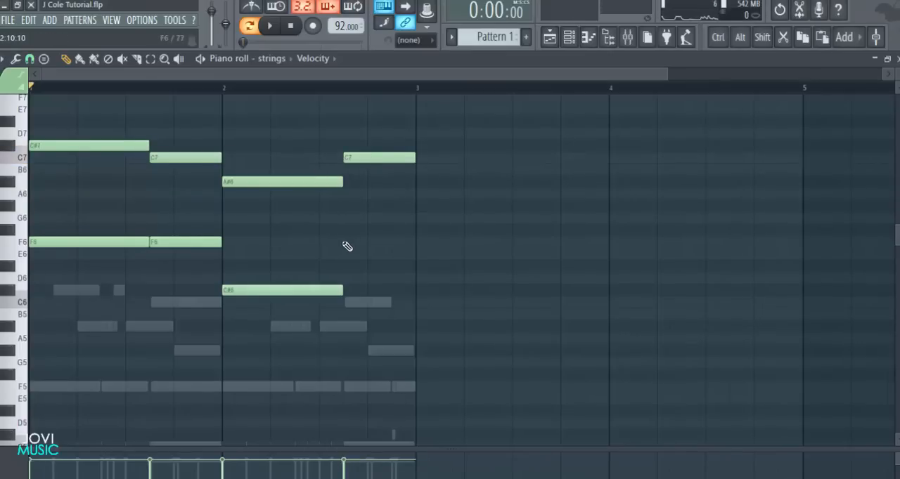
{"action": "left_click_drag", "start_coordinate": [345, 267], "coordinate": [338, 268]}
Play back the two-bar strings part, stop playback and open the channel rack
{"action": "key", "text": "space"}
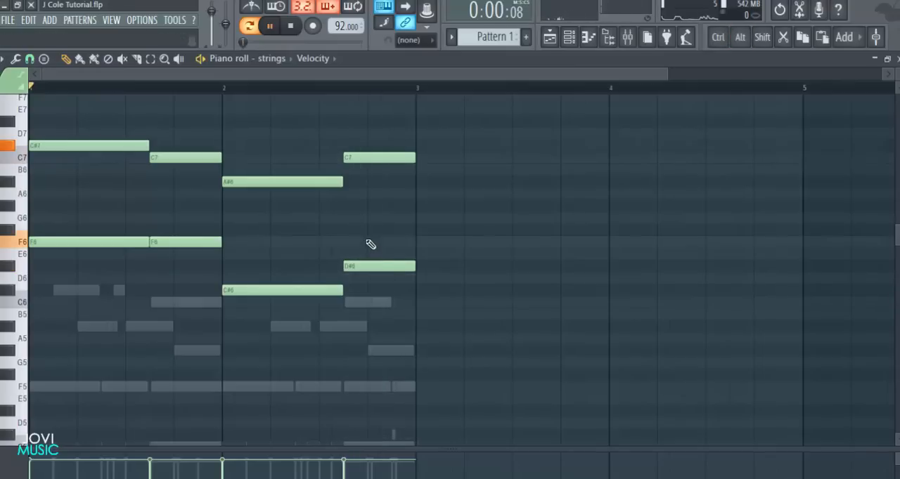
{"action": "scroll", "coordinate": [576, 173], "scroll_direction": "up", "scroll_amount": 3}
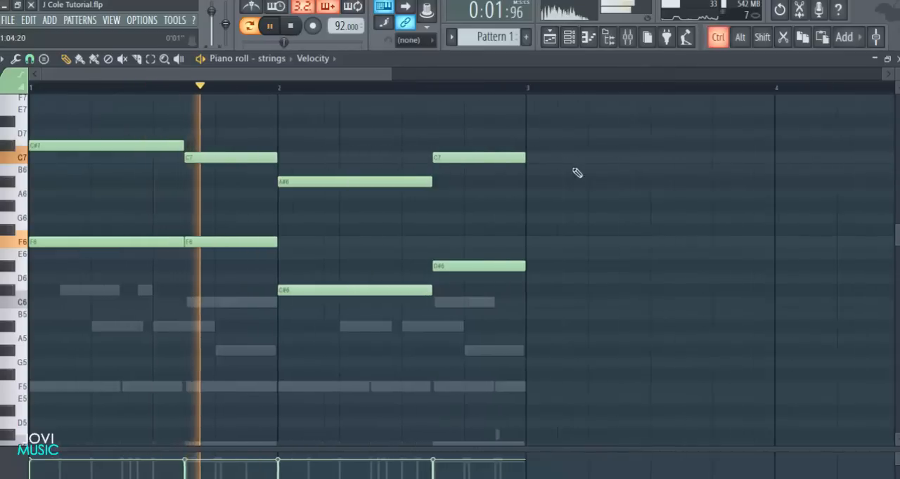
{"action": "scroll", "coordinate": [704, 171], "scroll_direction": "down", "scroll_amount": 3}
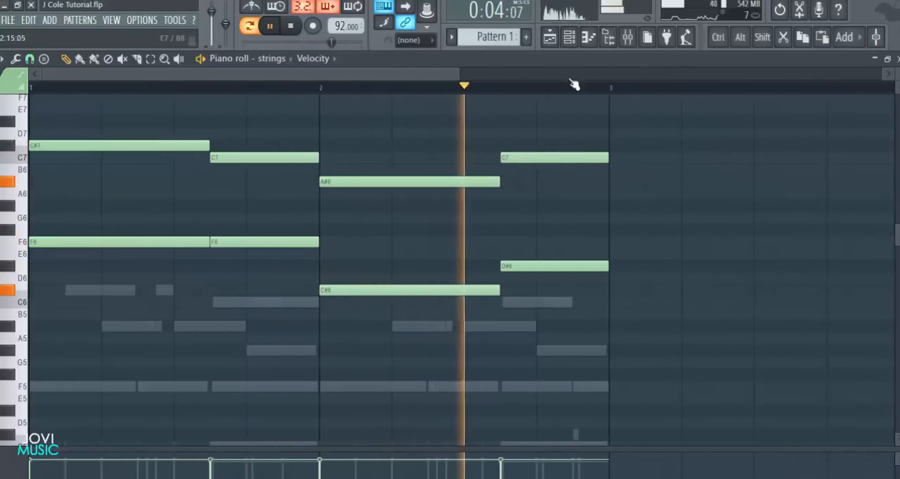
{"action": "key", "text": "space"}
{"action": "left_click", "coordinate": [577, 39]}
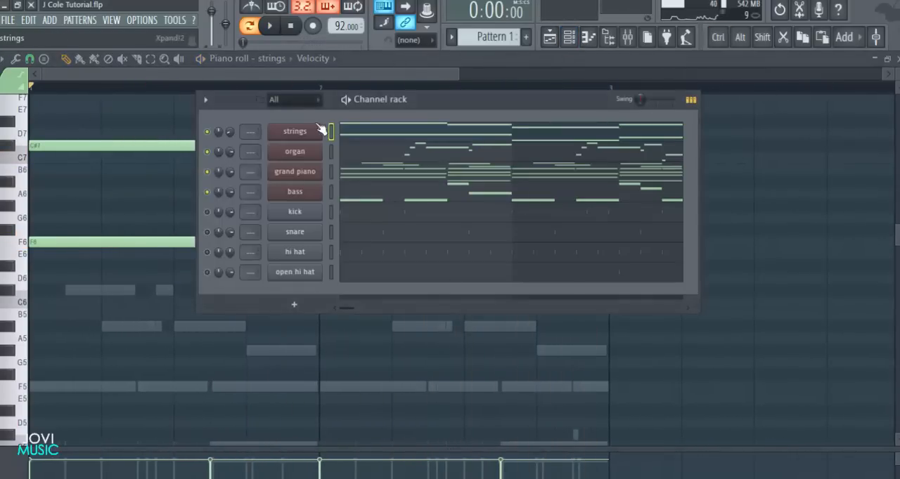
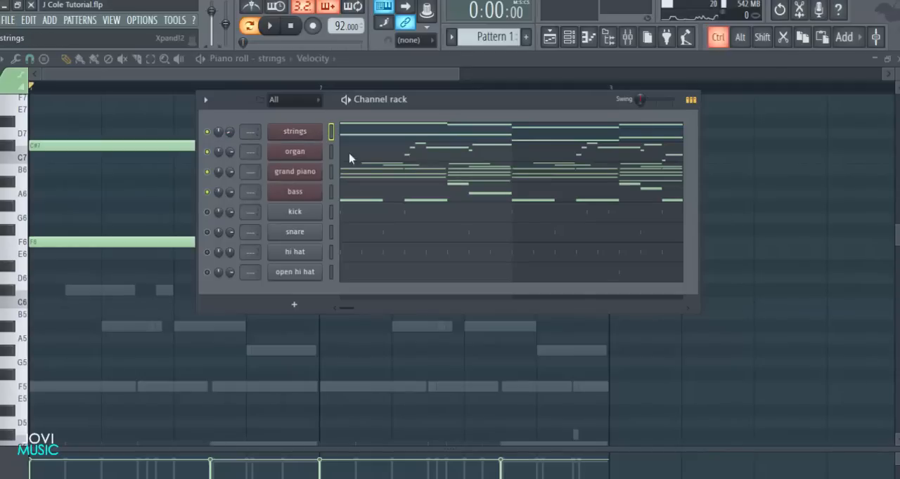
Route the selected instrument and drum channels to individual mixer tracks starting from insert 1, and close the mixer
{"action": "left_click", "coordinate": [628, 37]}
{"action": "right_click", "coordinate": [214, 126]}
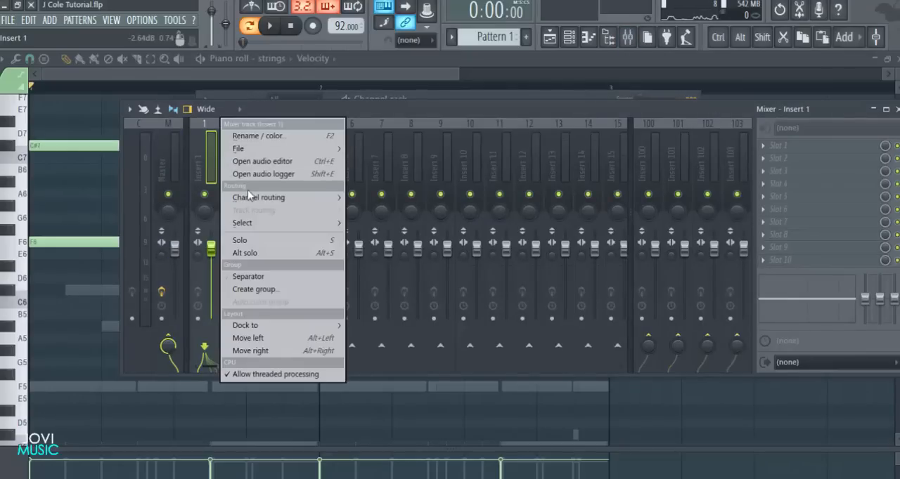
{"action": "mouse_move", "coordinate": [295, 199]}
{"action": "left_click", "coordinate": [378, 211]}
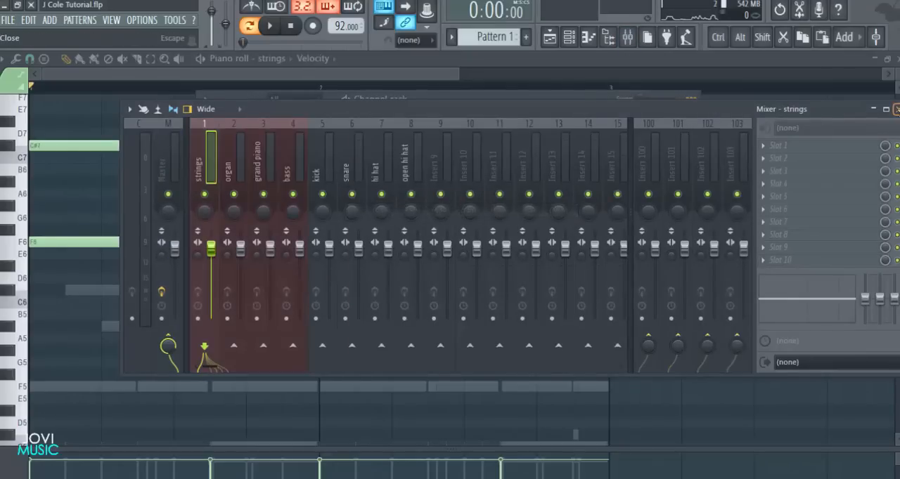
{"action": "left_click", "coordinate": [896, 109]}
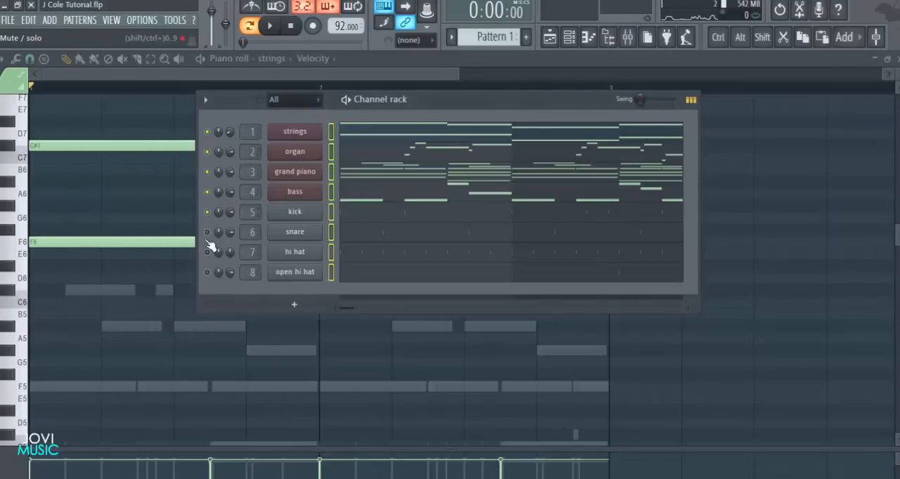
Play back the full pattern with the drum channels unmuted, and stop playback
{"action": "key", "text": "space"}
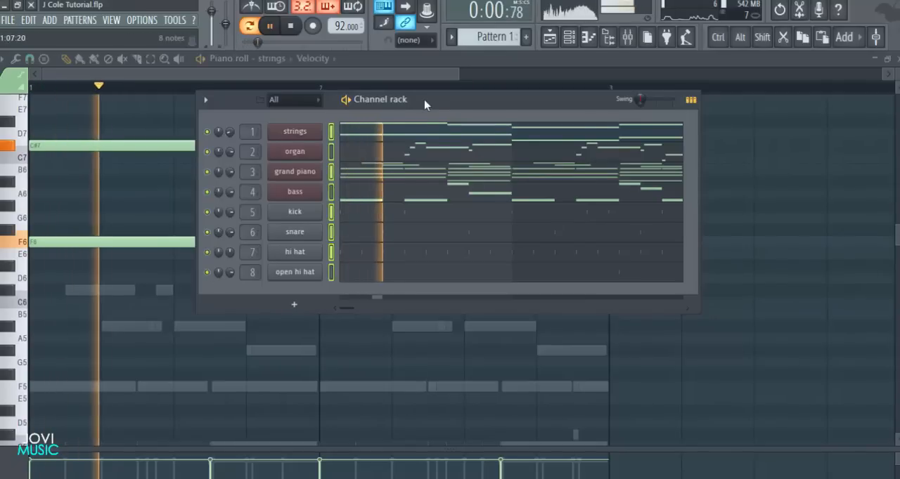
{"action": "left_click_drag", "start_coordinate": [425, 102], "coordinate": [409, 105]}
{"action": "key", "text": "space"}
Shrink the mixer window to show only insert tracks 1 to 15, and close it along with the strings piano roll
{"action": "left_click", "coordinate": [632, 42]}
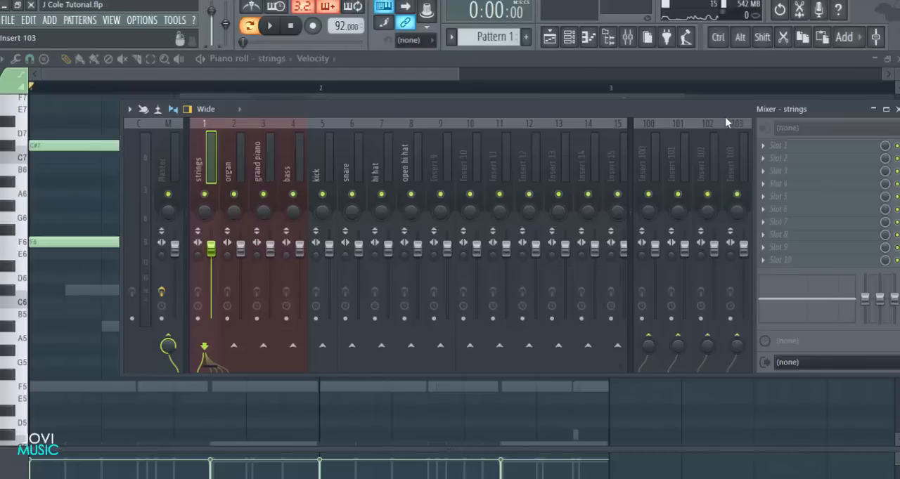
{"action": "left_click_drag", "start_coordinate": [724, 117], "coordinate": [702, 115]}
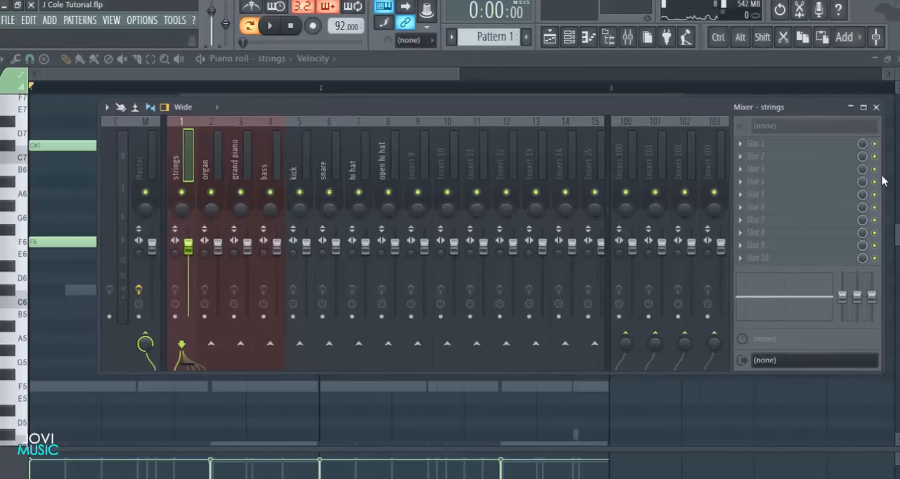
{"action": "left_click_drag", "start_coordinate": [885, 174], "coordinate": [769, 175]}
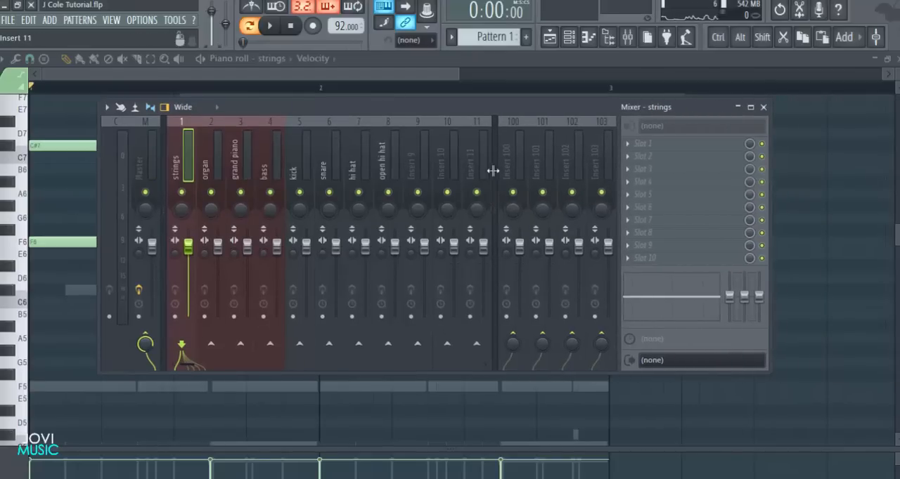
{"action": "left_click_drag", "start_coordinate": [493, 171], "coordinate": [612, 171]}
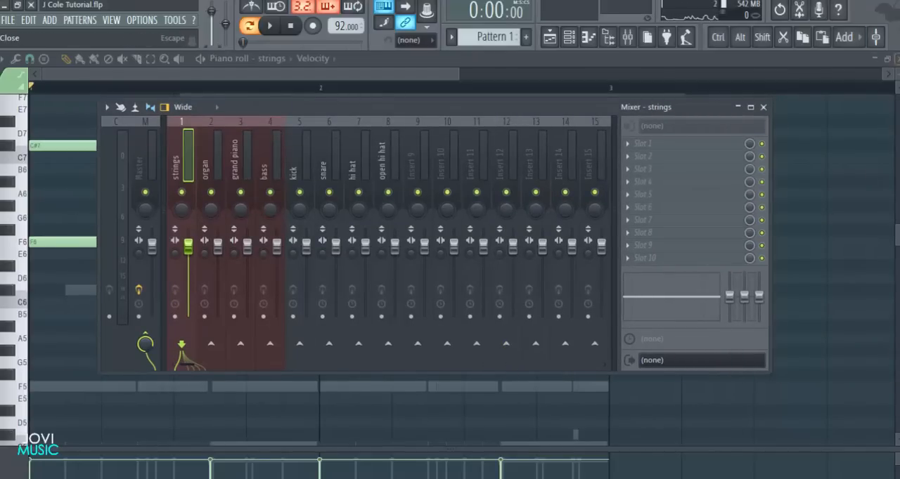
{"action": "left_click", "coordinate": [898, 59]}
{"action": "left_click", "coordinate": [763, 108]}
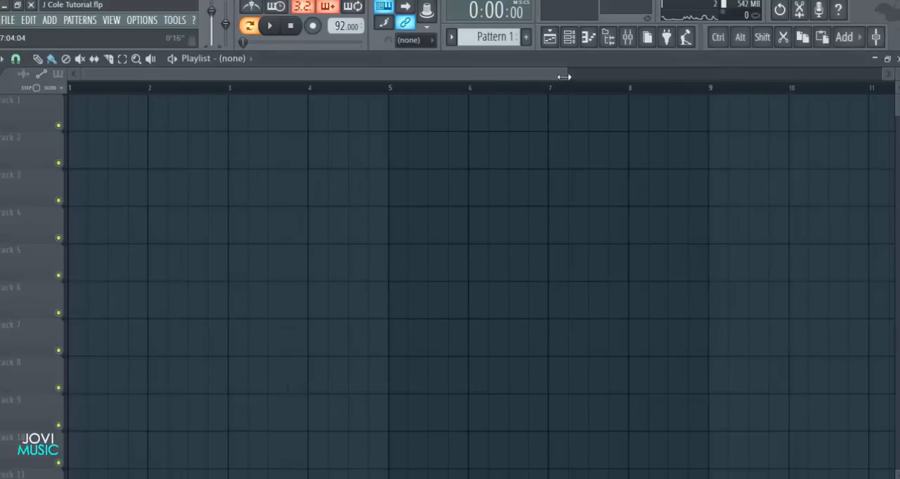
Split Pattern 1 by channel into separate patterns and hide the channel rack to expose the playlist
{"action": "left_click_drag", "start_coordinate": [564, 77], "coordinate": [532, 76]}
{"action": "left_click", "coordinate": [568, 37]}
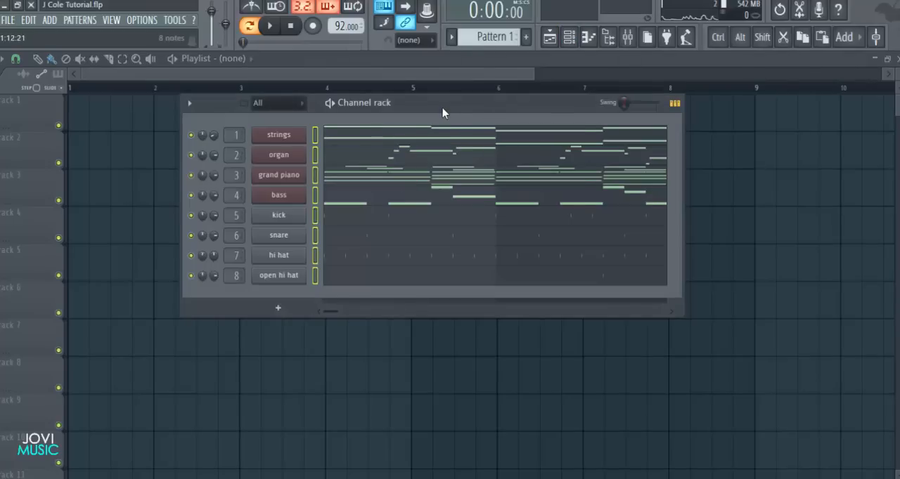
{"action": "left_click_drag", "start_coordinate": [442, 108], "coordinate": [431, 108]}
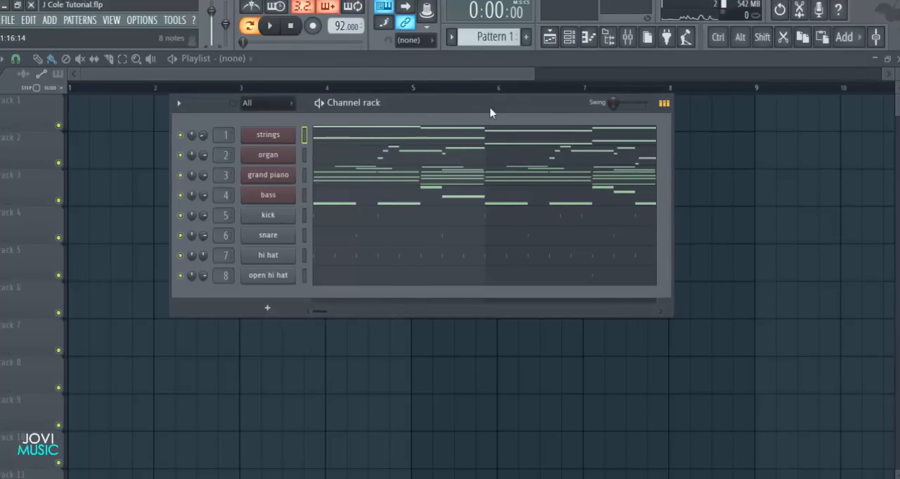
{"action": "left_click_drag", "start_coordinate": [463, 107], "coordinate": [472, 103]}
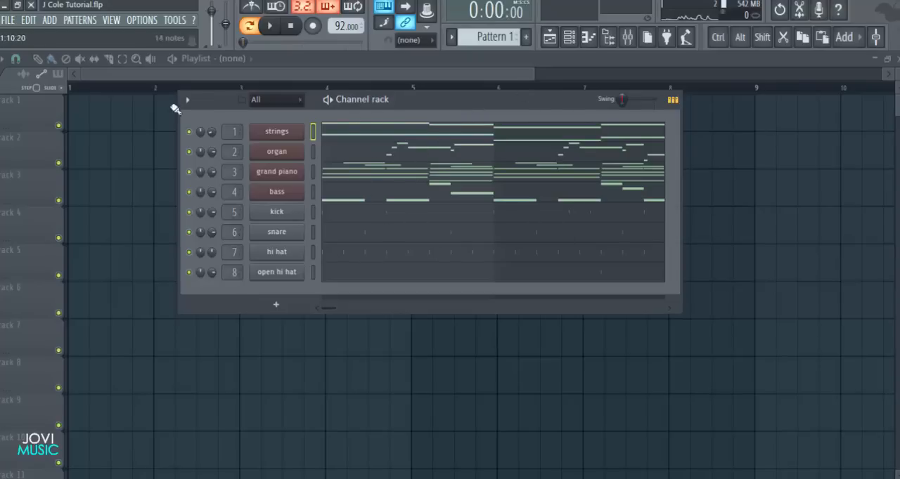
{"action": "left_click", "coordinate": [82, 20]}
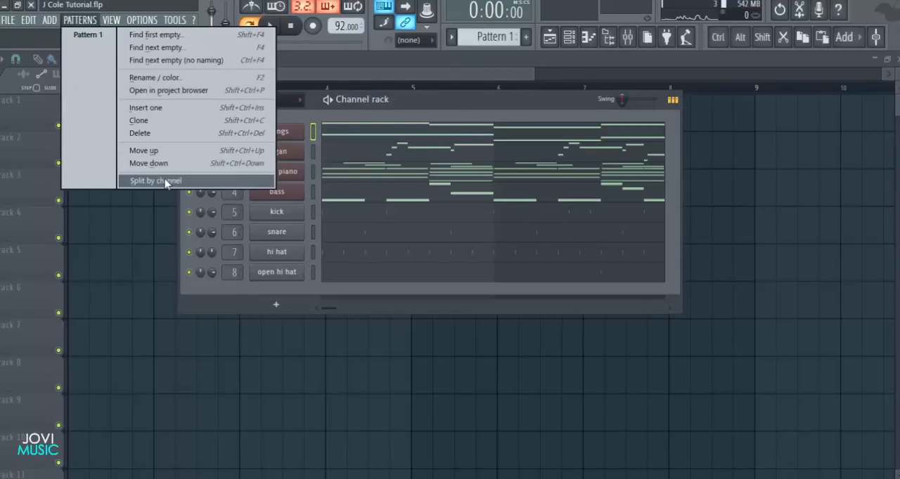
{"action": "left_click", "coordinate": [134, 180]}
{"action": "key", "text": "F6"}
Place the strings, organ and grand piano patterns at bar 1 on playlist tracks 1 to 3
{"action": "left_click", "coordinate": [126, 116]}
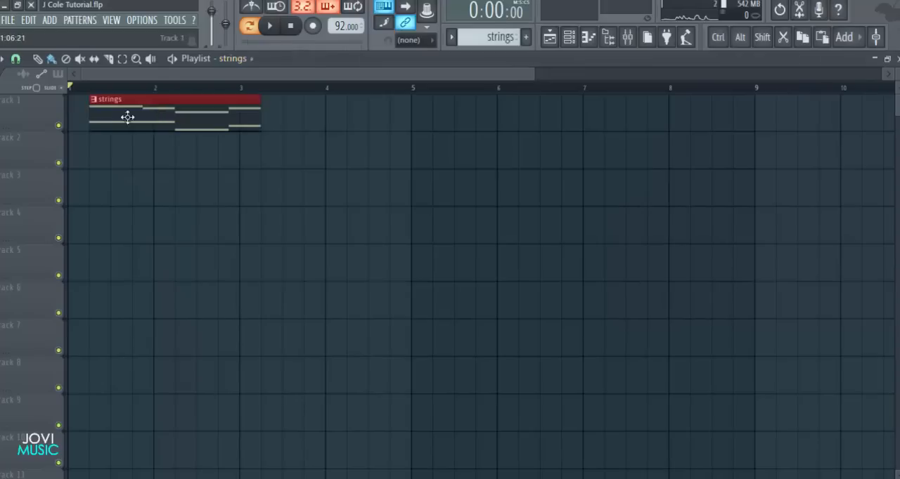
{"action": "left_click", "coordinate": [106, 166]}
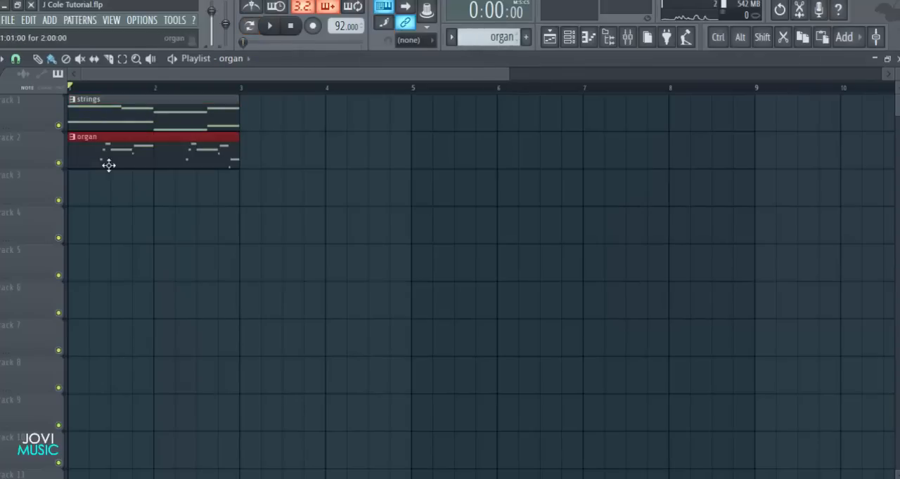
{"action": "left_click", "coordinate": [109, 193]}
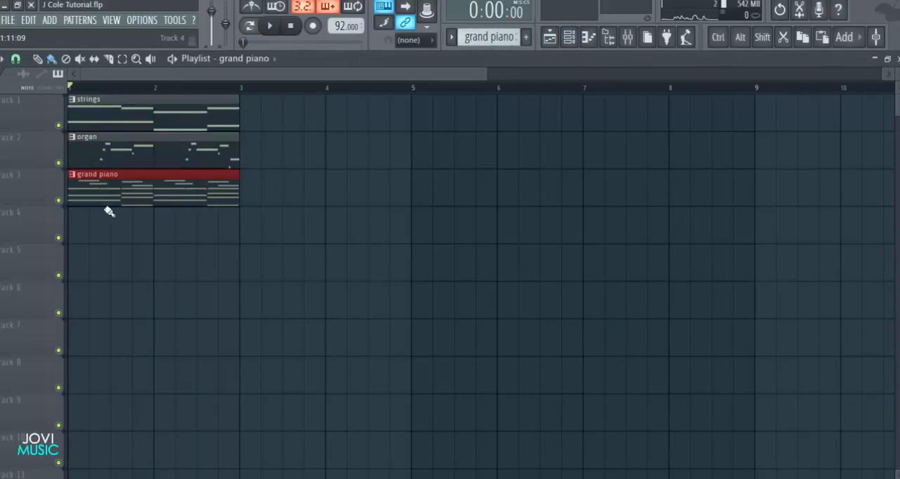
Place the bass, kick, snare, hi hat and open hi hat patterns at bar 1 on playlist tracks 4 to 8
{"action": "left_click_drag", "start_coordinate": [153, 213], "coordinate": [73, 225]}
{"action": "left_click_drag", "start_coordinate": [112, 268], "coordinate": [93, 268]}
{"action": "left_click_drag", "start_coordinate": [174, 315], "coordinate": [73, 300]}
{"action": "left_click_drag", "start_coordinate": [139, 331], "coordinate": [84, 331]}
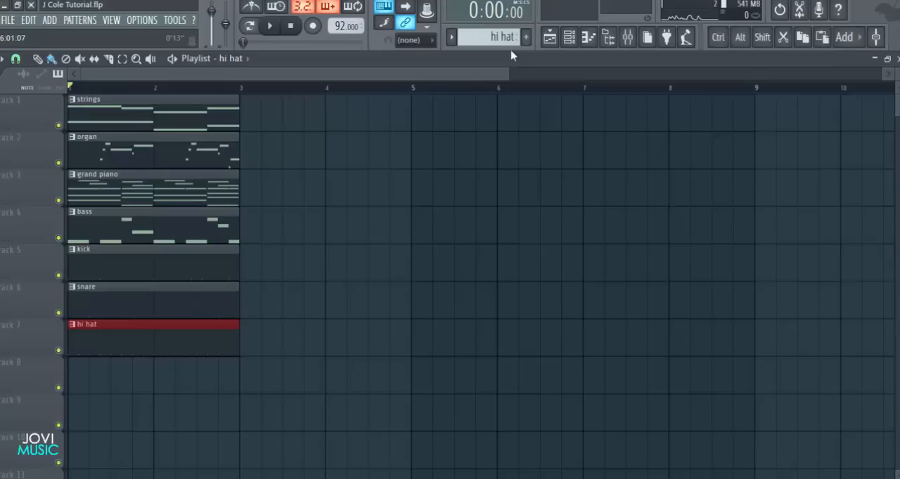
{"action": "left_click", "coordinate": [181, 374]}
{"action": "left_click_drag", "start_coordinate": [194, 362], "coordinate": [87, 362]}
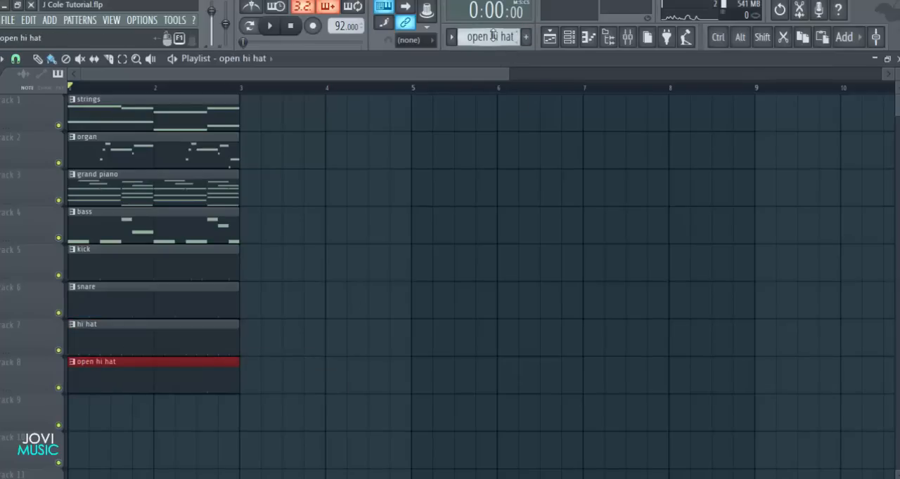
Add a second grand piano clip at bar 3 and move the organ clip from bar 1 to bar 3
{"action": "scroll", "coordinate": [482, 87], "scroll_direction": "down", "scroll_amount": 2}
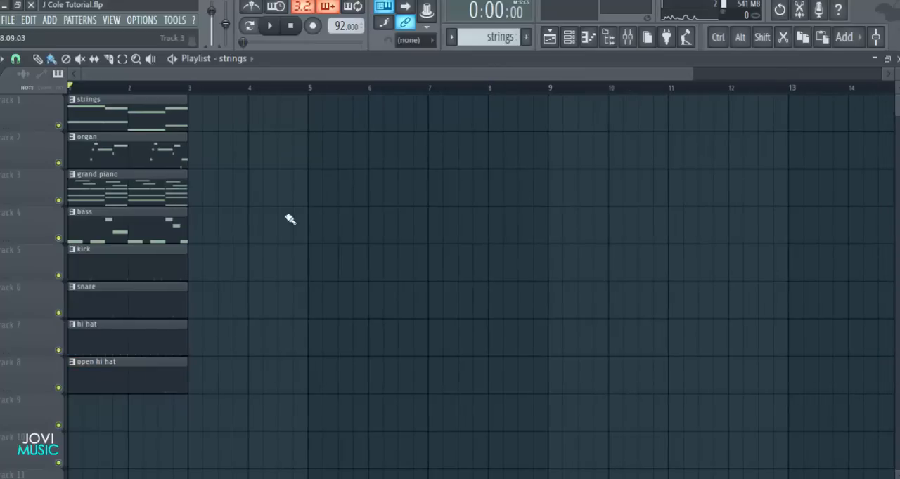
{"action": "left_click_drag", "start_coordinate": [222, 115], "coordinate": [156, 156]}
{"action": "left_click", "coordinate": [152, 189]}
{"action": "left_click", "coordinate": [199, 194]}
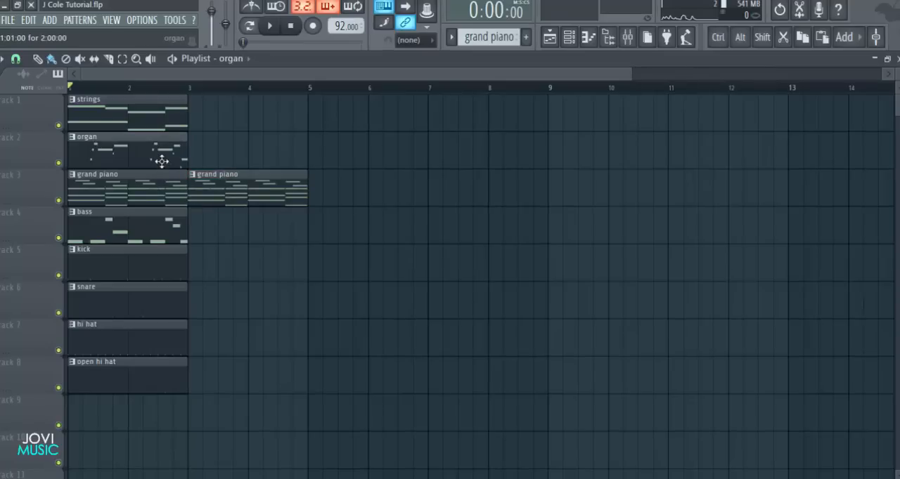
{"action": "left_click_drag", "start_coordinate": [176, 152], "coordinate": [261, 153]}
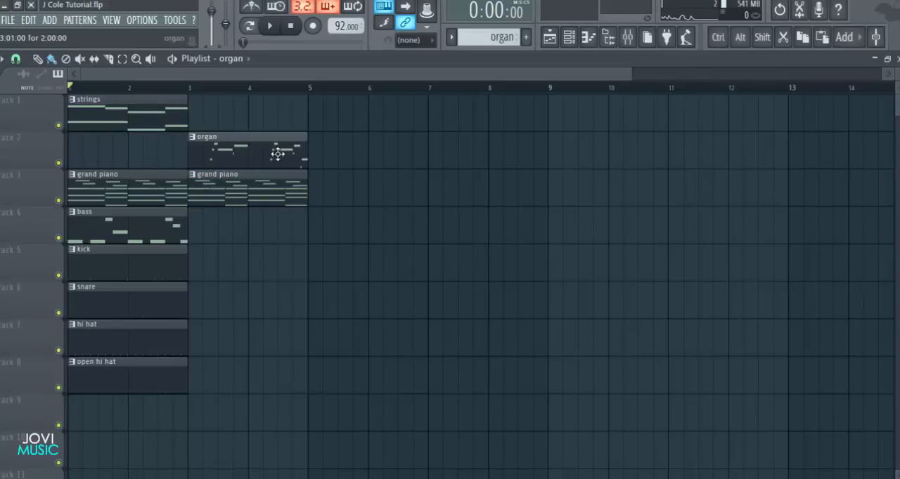
Copy the four-bar organ and grand piano section so it repeats from bar 5 to the end of bar 8
{"action": "left_click_drag", "start_coordinate": [367, 145], "coordinate": [203, 186]}
{"action": "left_click", "coordinate": [144, 196], "text": "ctrl+shift"}
{"action": "mouse_move", "coordinate": [142, 195]}
{"action": "left_mouse_down"}
{"action": "mouse_move", "coordinate": [400, 196]}
{"action": "mouse_move", "coordinate": [388, 195]}
{"action": "left_mouse_up"}
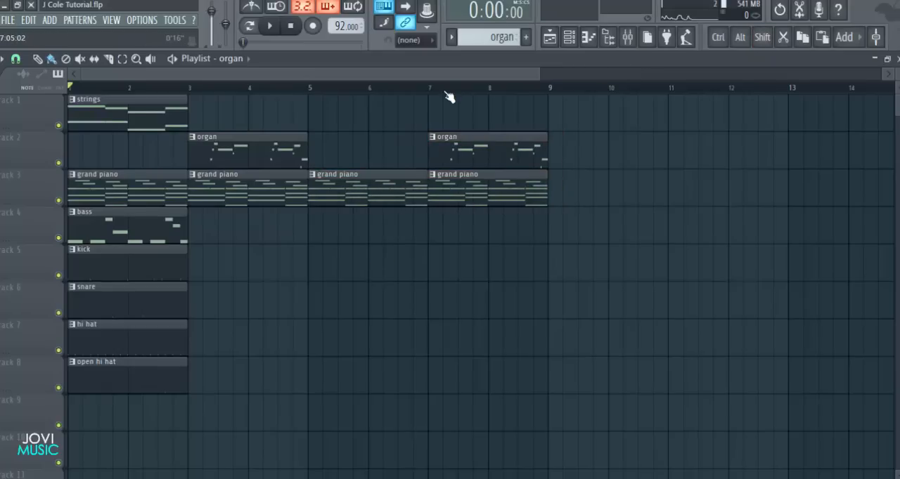
Add snare and hi hat clips at bars 5 and 7 on tracks 6 and 7
{"action": "scroll", "coordinate": [382, 311], "scroll_direction": "down", "scroll_amount": 2}
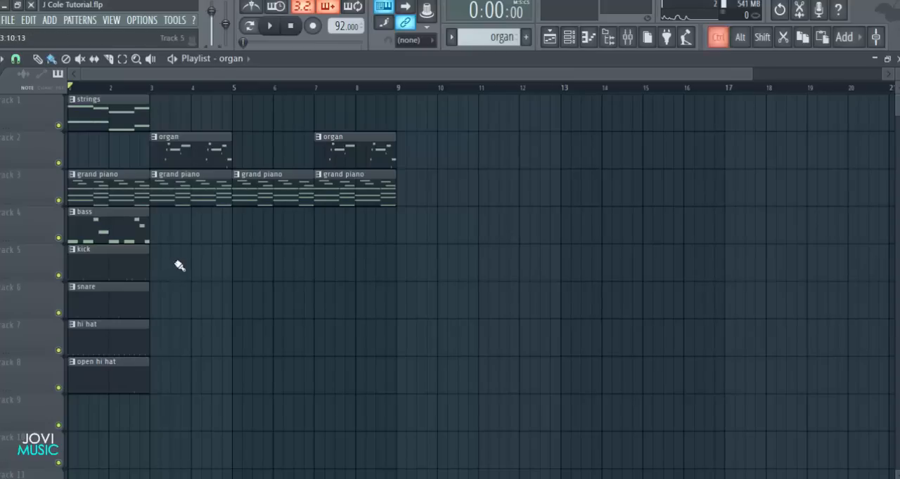
{"action": "mouse_move", "coordinate": [209, 300]}
{"action": "left_mouse_down"}
{"action": "mouse_move", "coordinate": [85, 346]}
{"action": "mouse_move", "coordinate": [240, 344]}
{"action": "mouse_move", "coordinate": [340, 357]}
{"action": "left_mouse_up"}
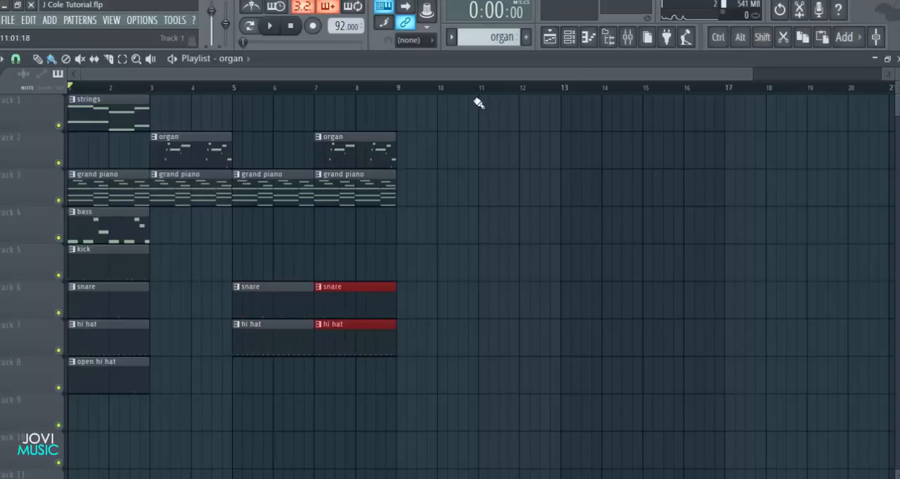
{"action": "scroll", "coordinate": [474, 92], "scroll_direction": "down", "scroll_amount": 2}
{"action": "left_click", "coordinate": [485, 163], "text": "ctrl"}
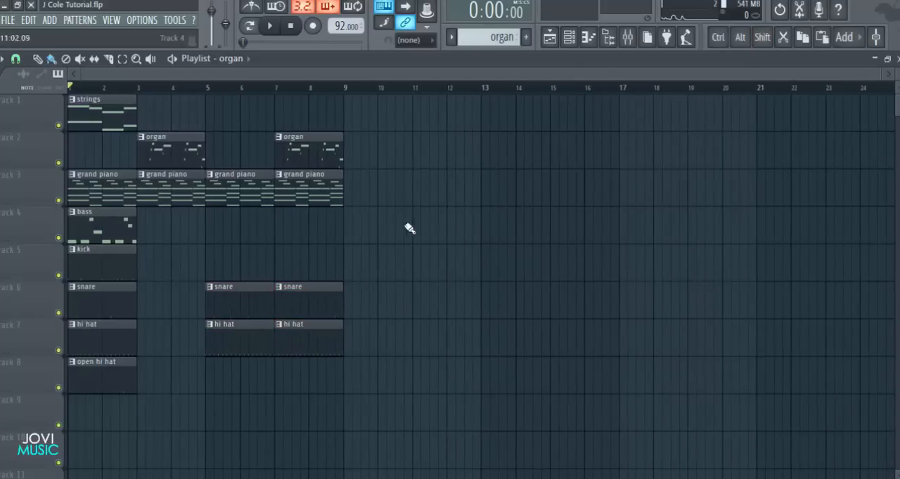
{"action": "left_click_drag", "start_coordinate": [422, 170], "coordinate": [146, 198]}
{"action": "left_click", "coordinate": [128, 198], "text": "ctrl+shift"}
{"action": "left_click", "coordinate": [128, 198], "text": "shift"}
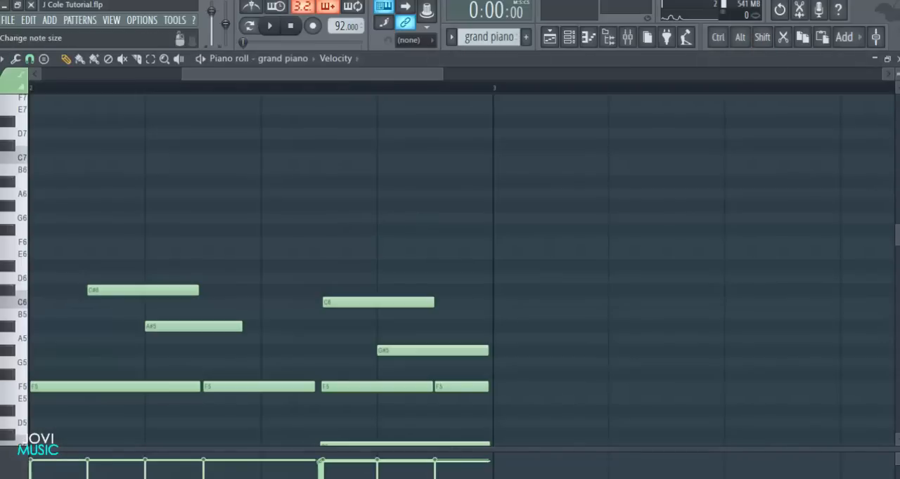
{"action": "left_click", "coordinate": [897, 59]}
{"action": "key", "text": "F6"}
Copy the eight-bar organ and grand piano section to bar 9, and place strings clips at bars 11 and 15
{"action": "left_click_drag", "start_coordinate": [459, 134], "coordinate": [180, 205]}
{"action": "mouse_move", "coordinate": [374, 204]}
{"action": "left_mouse_down"}
{"action": "mouse_move", "coordinate": [412, 199]}
{"action": "mouse_move", "coordinate": [388, 201]}
{"action": "left_mouse_up"}
{"action": "left_click", "coordinate": [391, 249], "text": "ctrl"}
{"action": "left_click_drag", "start_coordinate": [111, 114], "coordinate": [571, 130]}
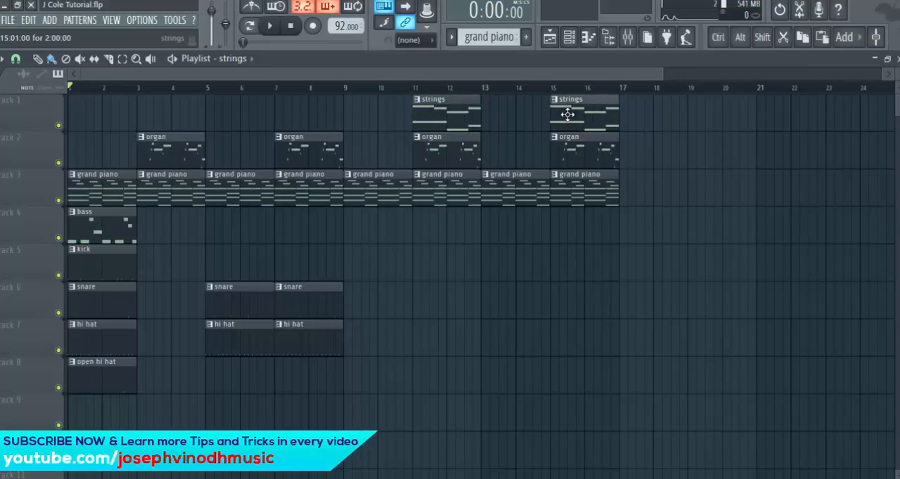
Move the bass, kick, snare, hi hat and open hi hat clips from bar 1 to bar 9
{"action": "scroll", "coordinate": [30, 261], "scroll_direction": "down", "scroll_amount": 1}
{"action": "left_click_drag", "start_coordinate": [160, 171], "coordinate": [63, 349]}
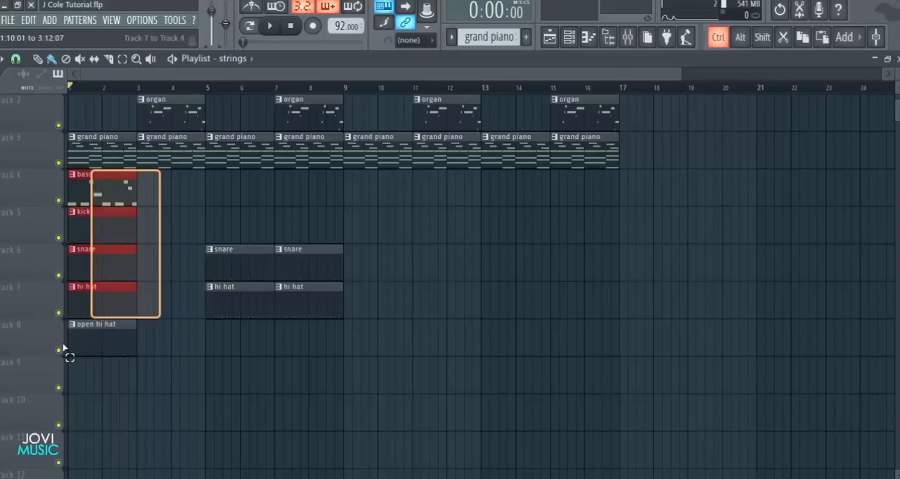
{"action": "left_click_drag", "start_coordinate": [120, 336], "coordinate": [435, 336]}
Repeat the bass and drum clips from bar 9 through bar 16, and add open hi hat clips at bars 5 and 7
{"action": "left_click_drag", "start_coordinate": [551, 171], "coordinate": [513, 332]}
{"action": "left_click", "coordinate": [464, 415]}
{"action": "scroll", "coordinate": [703, 357], "scroll_direction": "up", "scroll_amount": 1}
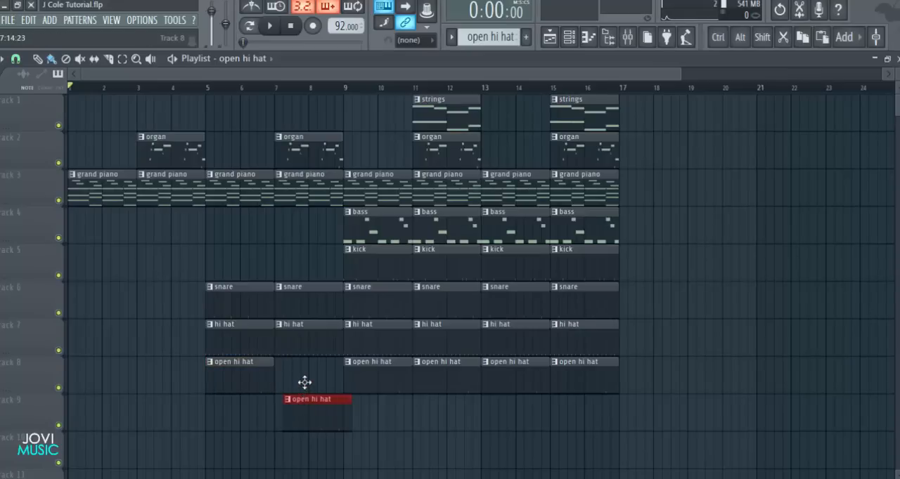
Start song playback and add three more sets of grand piano, bass and drum clips after the ones at bar 15
{"action": "key", "text": "space"}
{"action": "scroll", "coordinate": [161, 274], "scroll_direction": "down", "scroll_amount": 1}
{"action": "scroll", "coordinate": [161, 275], "scroll_direction": "up", "scroll_amount": 1}
{"action": "left_click_drag", "start_coordinate": [673, 170], "coordinate": [624, 368]}
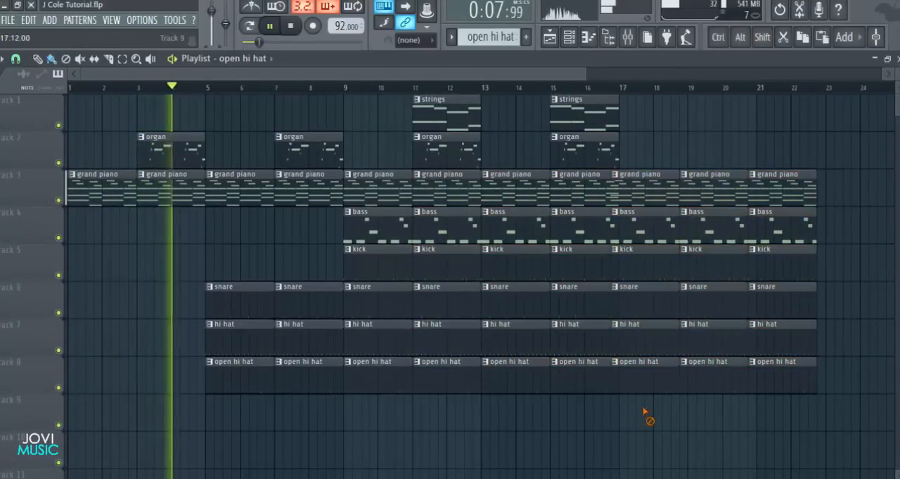
Delete the three added hi hat clips and the first two added bass clips from the section around bars 17 to 22
{"action": "right_click", "coordinate": [641, 342]}
{"action": "right_click", "coordinate": [714, 345]}
{"action": "right_click", "coordinate": [783, 347]}
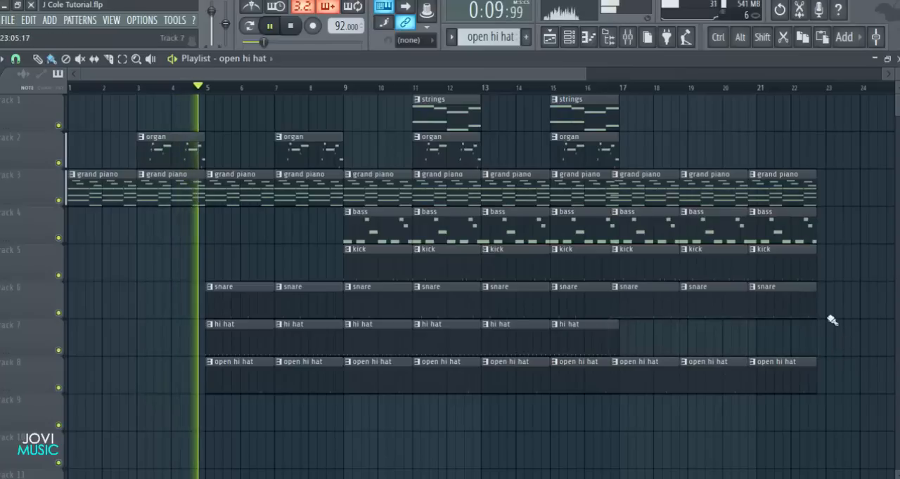
{"action": "right_click", "coordinate": [672, 233]}
{"action": "right_click", "coordinate": [691, 235]}
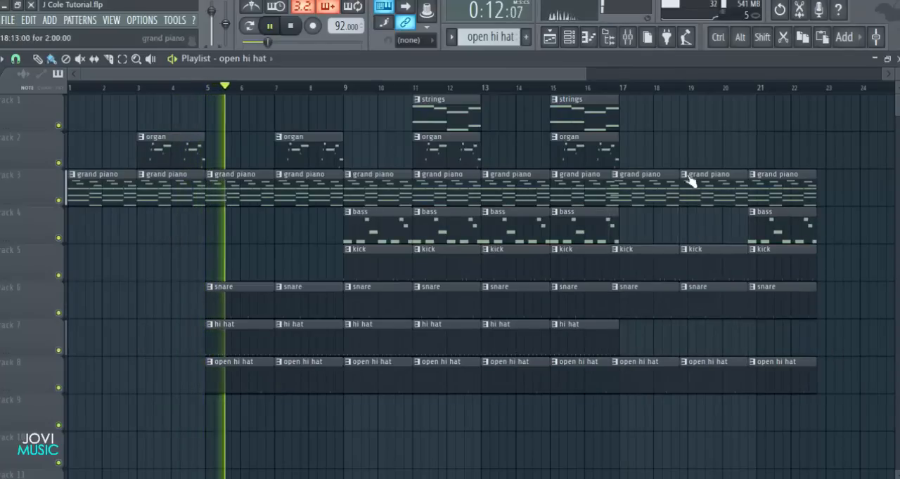
Duplicate the last grand piano, bass, kick, snare and open hi hat clips directly after themselves near bar 23
{"action": "scroll", "coordinate": [661, 92], "scroll_direction": "down", "scroll_amount": 2}
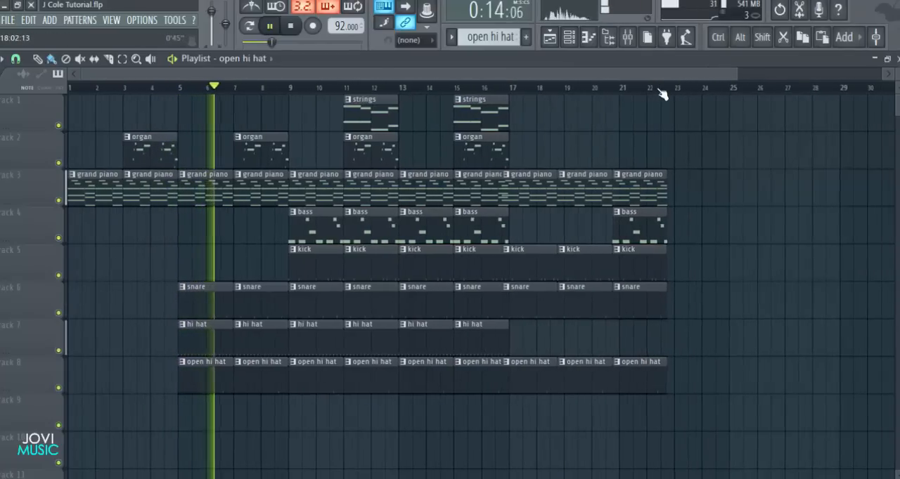
{"action": "scroll", "coordinate": [661, 95], "scroll_direction": "down", "scroll_amount": 1}
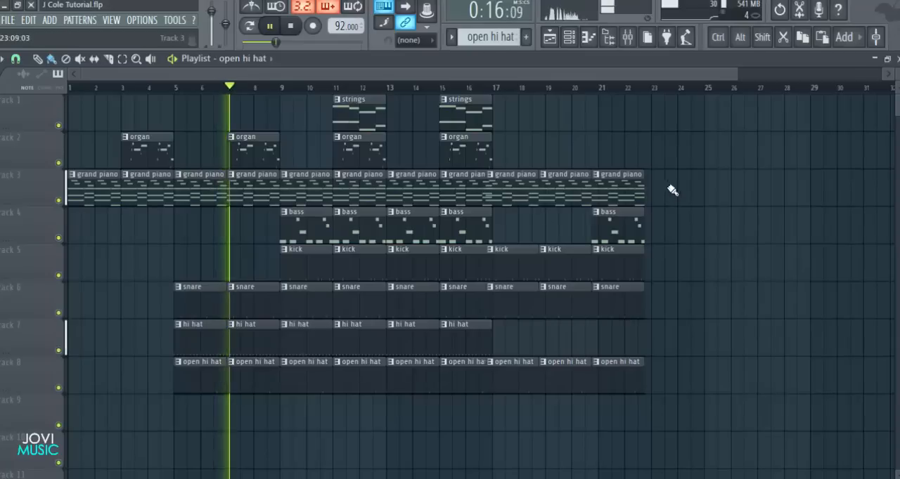
{"action": "mouse_move", "coordinate": [679, 171]}
{"action": "left_mouse_down"}
{"action": "mouse_move", "coordinate": [611, 311]}
{"action": "mouse_move", "coordinate": [606, 374]}
{"action": "mouse_move", "coordinate": [661, 373]}
{"action": "left_mouse_up"}
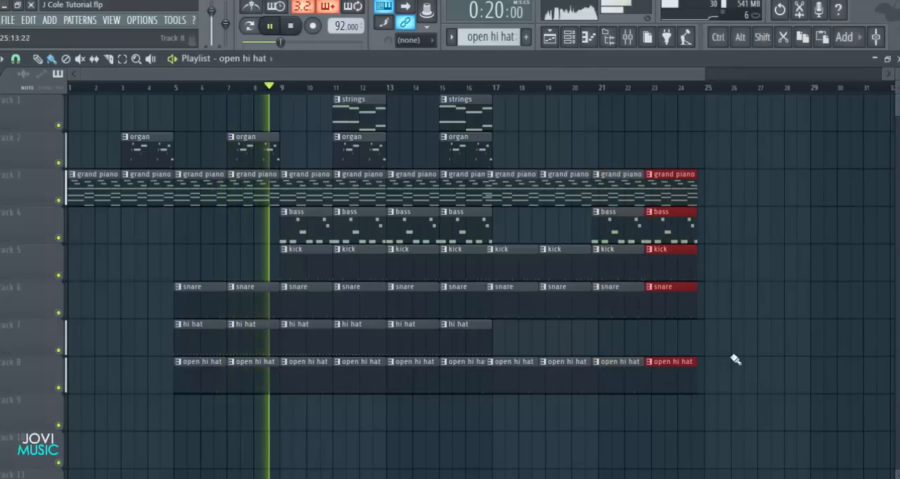
Shift the clips added after bar 16 slightly so they start exactly on bar 17, and stop playback
{"action": "left_click_drag", "start_coordinate": [764, 171], "coordinate": [532, 374]}
{"action": "left_click", "coordinate": [549, 427], "text": "ctrl"}
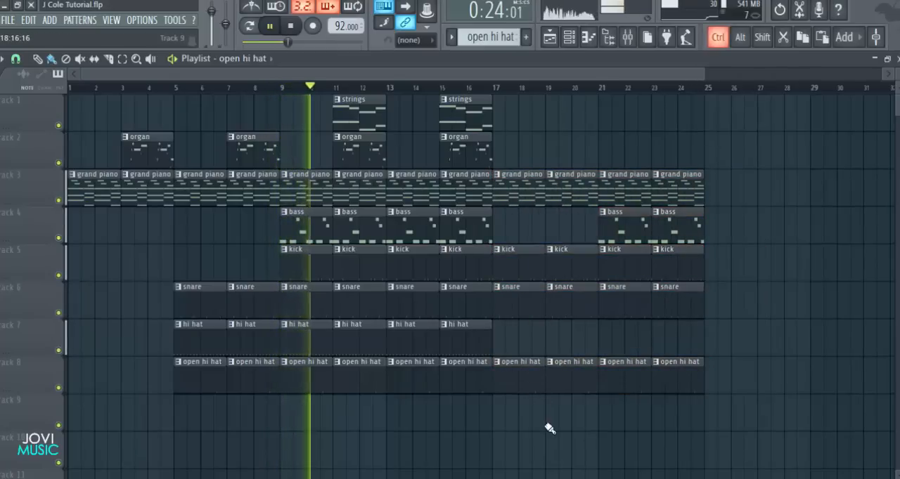
{"action": "key", "text": "space"}
Select bars 11 and 12 on the playlist timeline as the looping playback range
{"action": "key", "text": "F9"}
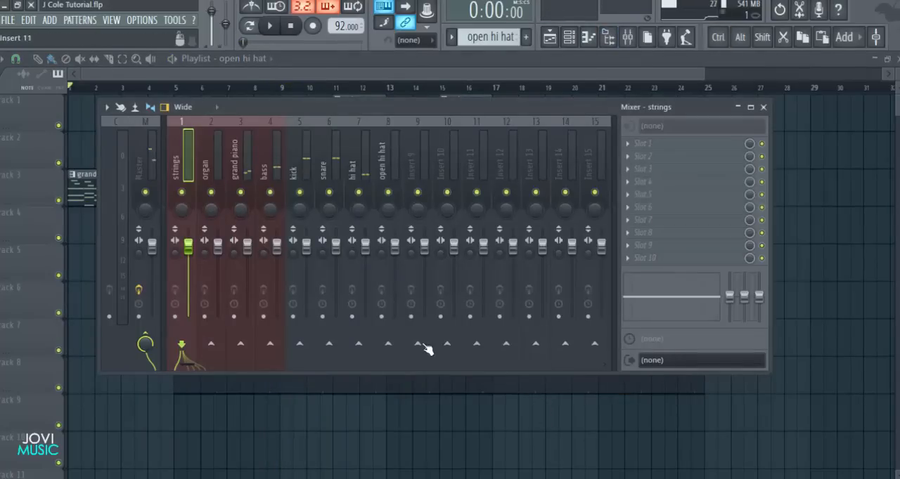
{"action": "key", "text": "F9"}
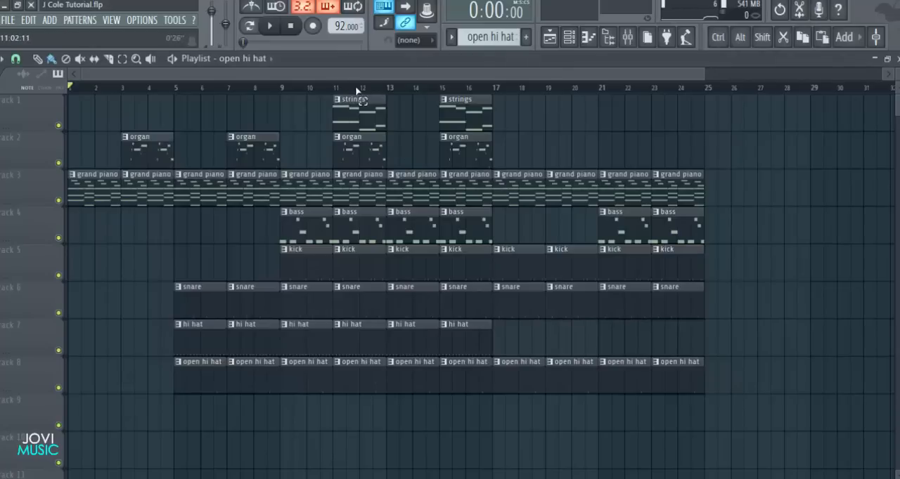
{"action": "left_click_drag", "start_coordinate": [356, 90], "coordinate": [386, 90]}
{"action": "scroll", "coordinate": [360, 89], "scroll_direction": "up", "scroll_amount": 4}
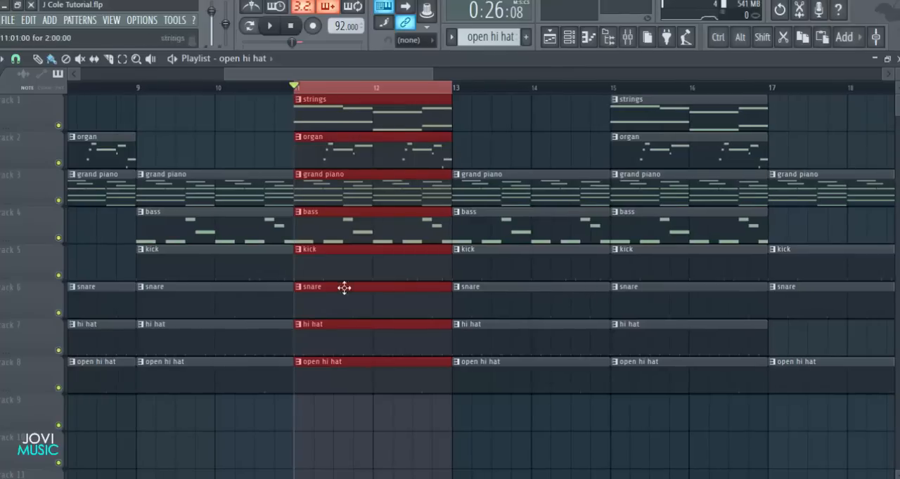
Pull the volume of all eight mixer tracks from strings to open hi hat down to zero together
{"action": "left_click", "coordinate": [640, 37]}
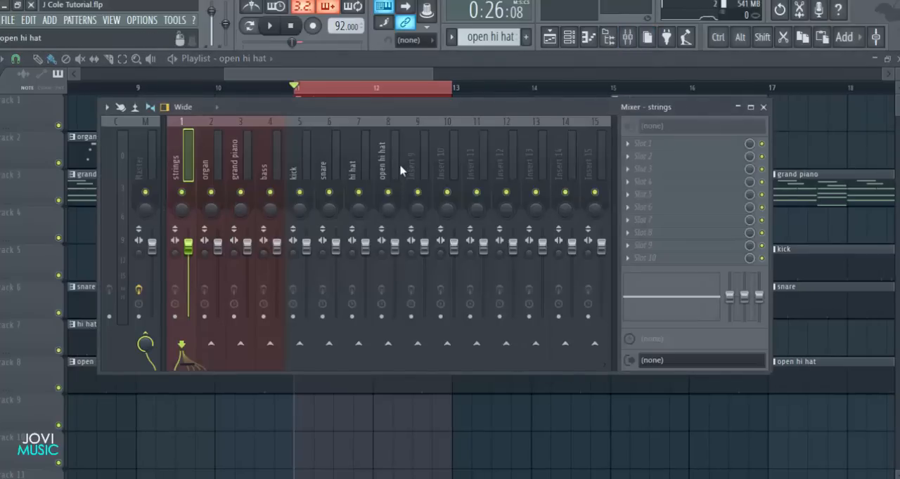
{"action": "left_click_drag", "start_coordinate": [402, 171], "coordinate": [190, 179]}
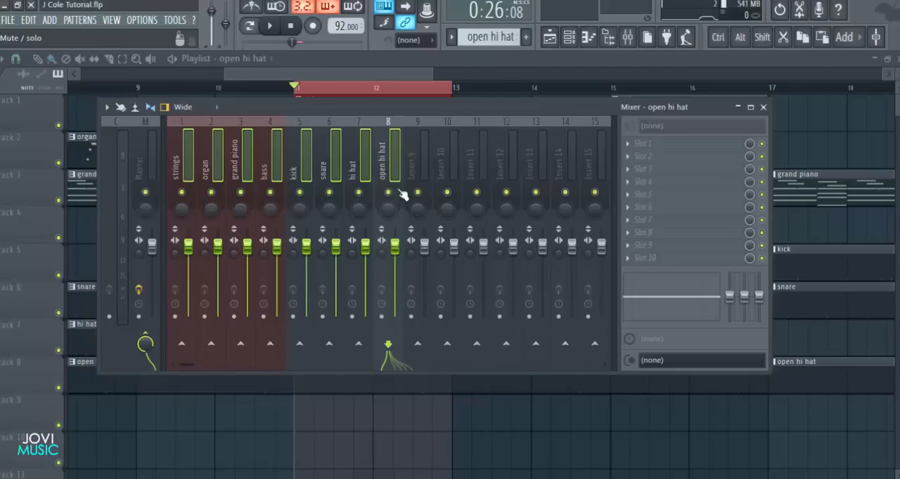
{"action": "left_click_drag", "start_coordinate": [394, 244], "coordinate": [394, 316]}
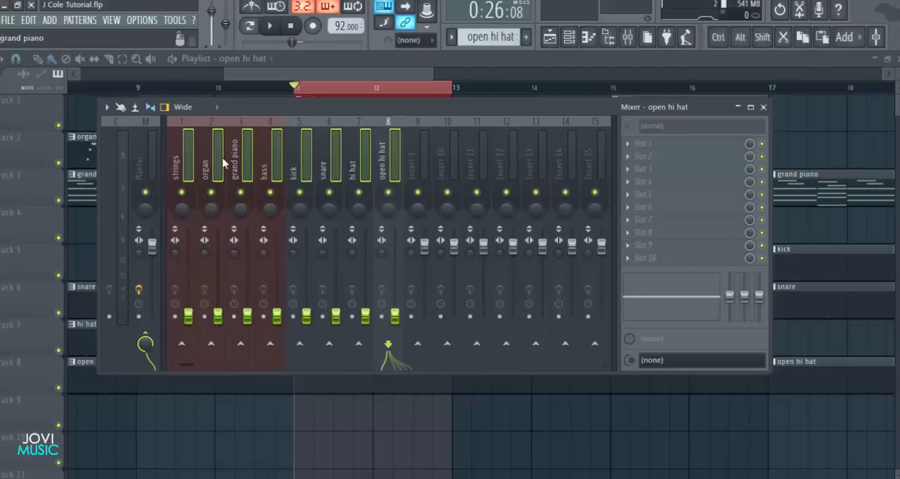
Raise the strings track's volume to about 34% (-18.1 dB) and pan it 40% left
{"action": "left_click", "coordinate": [189, 163]}
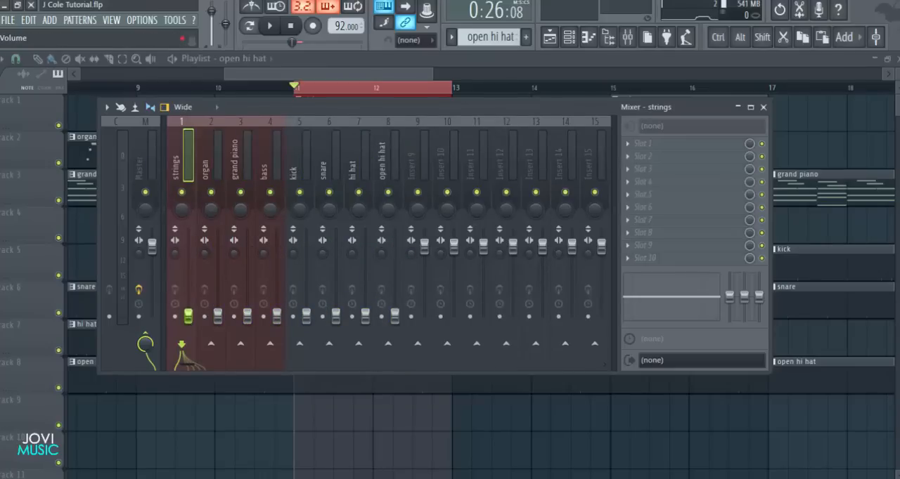
{"action": "left_click_drag", "start_coordinate": [188, 302], "coordinate": [189, 292]}
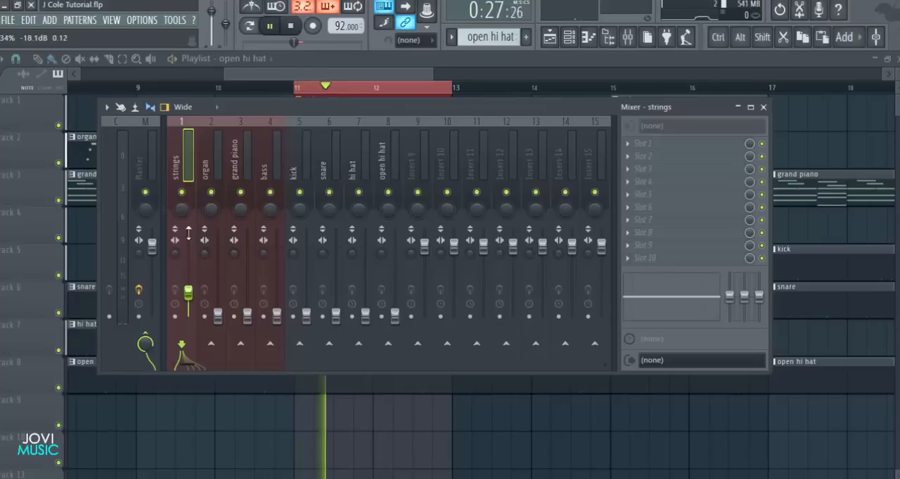
{"action": "left_click_drag", "start_coordinate": [181, 208], "coordinate": [181, 225]}
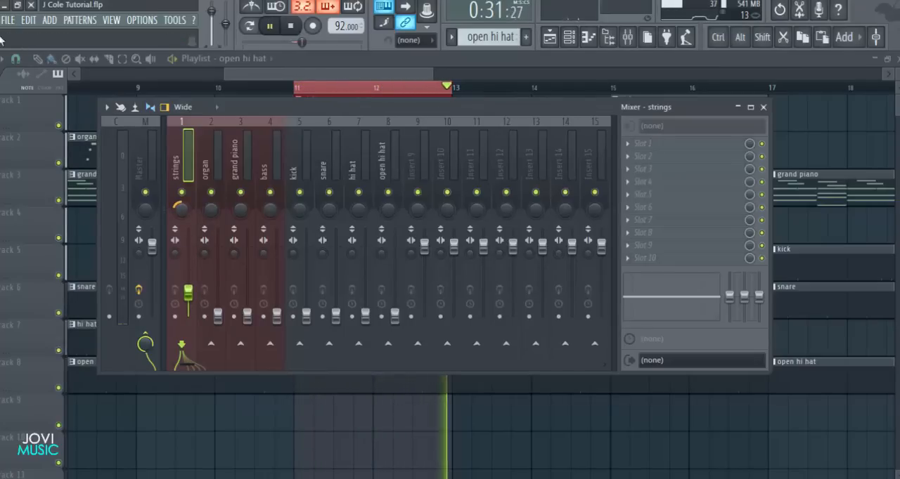
{"action": "left_click_drag", "start_coordinate": [181, 211], "coordinate": [181, 207]}
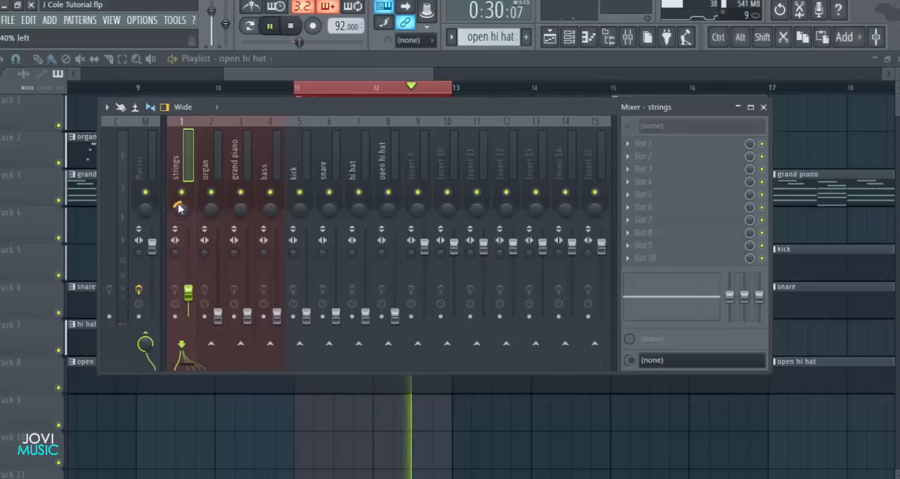
Raise the organ track's volume to slightly above the strings level and pan it 40% right
{"action": "left_click", "coordinate": [218, 316]}
{"action": "left_click_drag", "start_coordinate": [217, 316], "coordinate": [218, 290]}
{"action": "left_click_drag", "start_coordinate": [211, 209], "coordinate": [211, 201]}
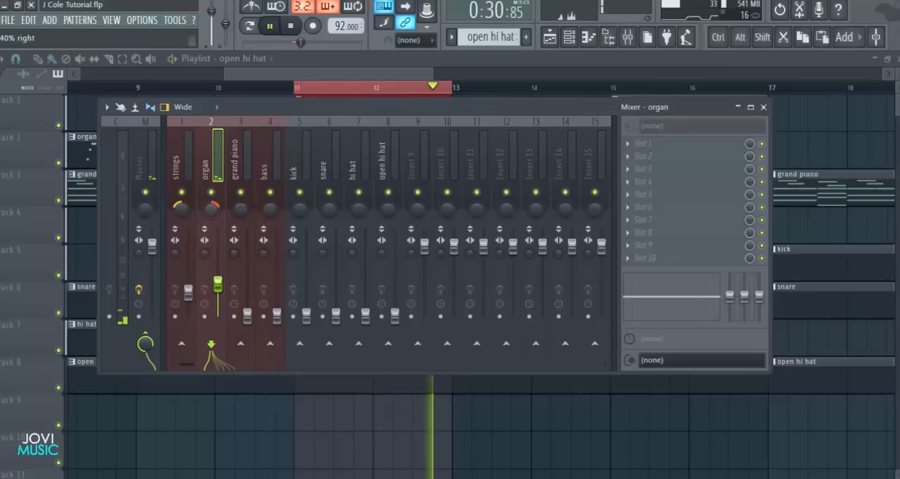
Raise the grand piano volume above the organ level, and set the bass slightly lower than the piano
{"action": "left_click", "coordinate": [253, 151]}
{"action": "left_click_drag", "start_coordinate": [249, 316], "coordinate": [248, 274]}
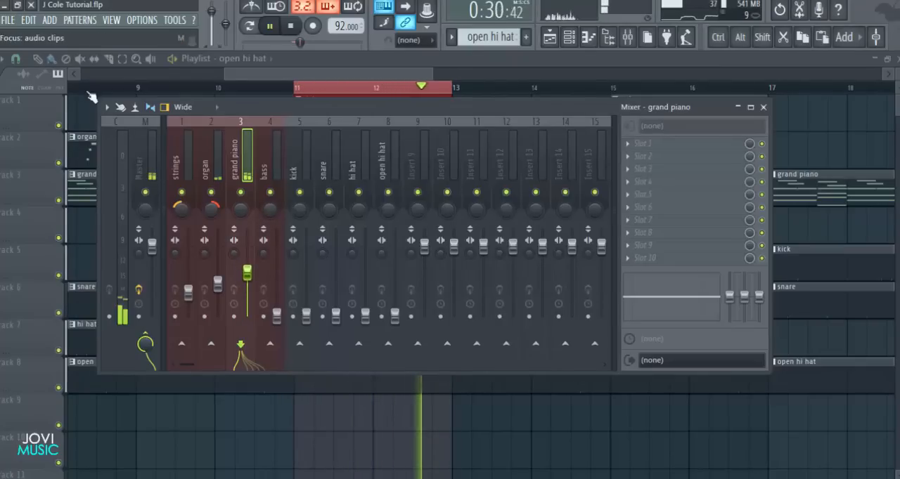
{"action": "left_click", "coordinate": [274, 241]}
{"action": "left_click_drag", "start_coordinate": [277, 304], "coordinate": [277, 283]}
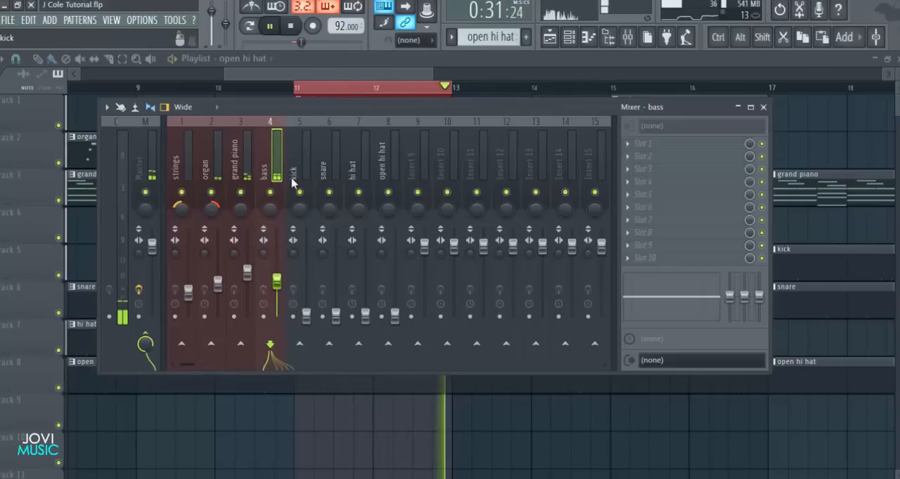
Raise the kick volume to about 65%, and balance the snare, hi hat and open hi hat slightly below it
{"action": "left_click", "coordinate": [308, 310]}
{"action": "left_click_drag", "start_coordinate": [309, 309], "coordinate": [307, 269]}
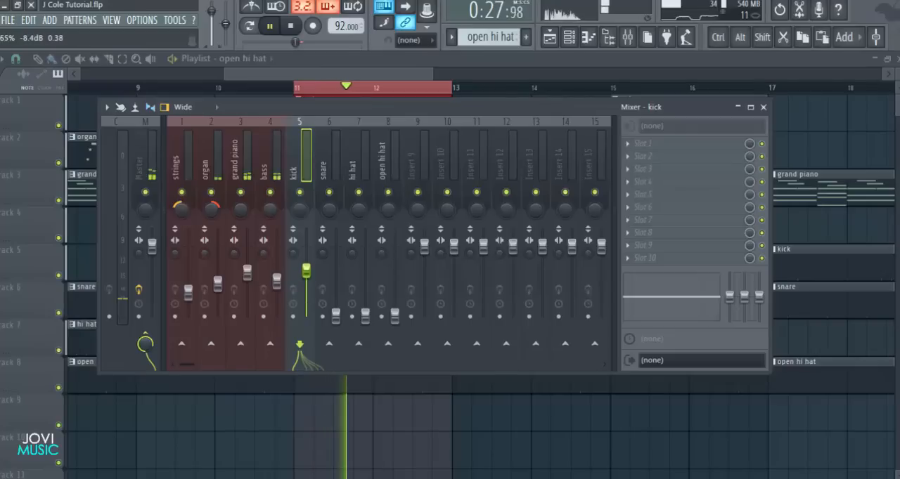
{"action": "left_click_drag", "start_coordinate": [336, 316], "coordinate": [336, 275]}
{"action": "left_click_drag", "start_coordinate": [365, 316], "coordinate": [365, 282]}
{"action": "left_click_drag", "start_coordinate": [395, 317], "coordinate": [395, 277]}
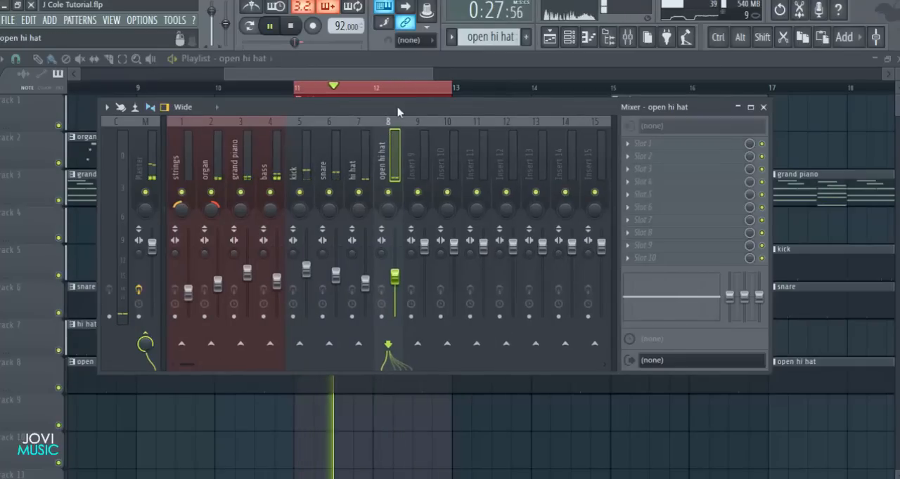
Load Fruity Parametric EQ 2 in the strings track's first effect slot, solo the track and start playback
{"action": "left_click_drag", "start_coordinate": [398, 109], "coordinate": [417, 111]}
{"action": "left_click", "coordinate": [201, 171]}
{"action": "key", "text": "space"}
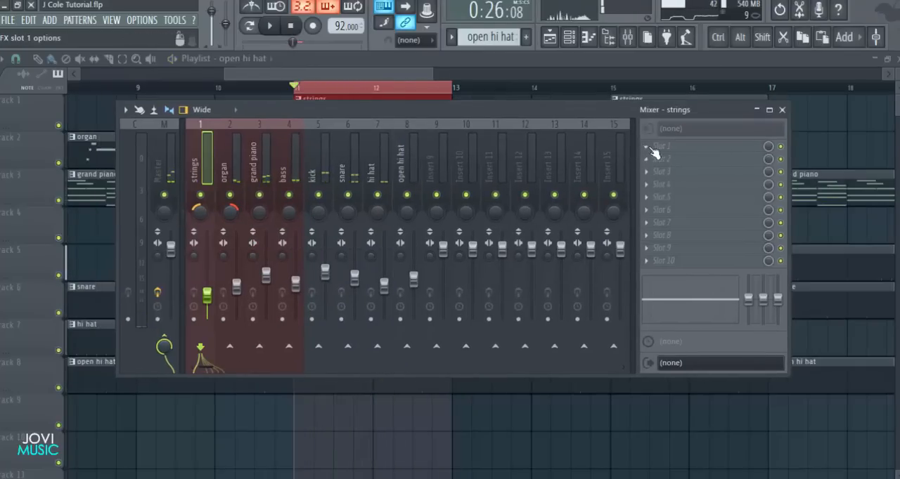
{"action": "left_click", "coordinate": [659, 146]}
{"action": "left_click", "coordinate": [615, 293]}
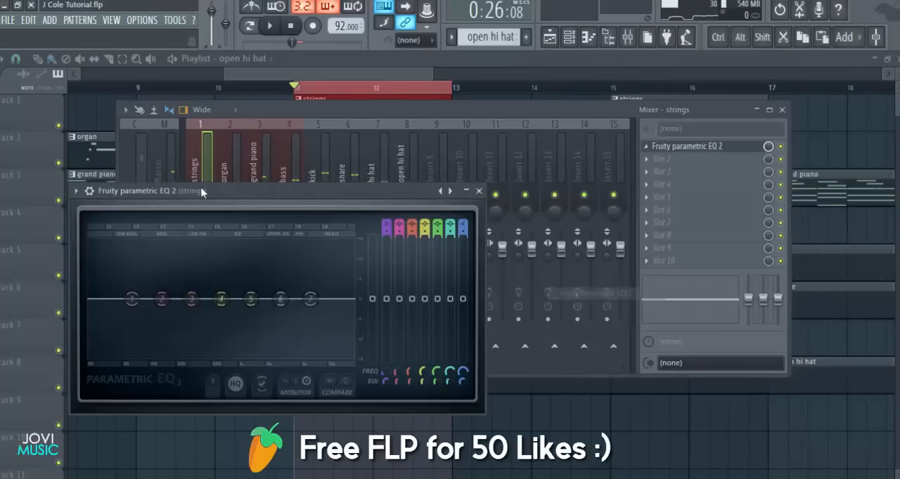
{"action": "left_click_drag", "start_coordinate": [212, 190], "coordinate": [215, 221]}
{"action": "right_click", "coordinate": [201, 196]}
{"action": "key", "text": "space"}
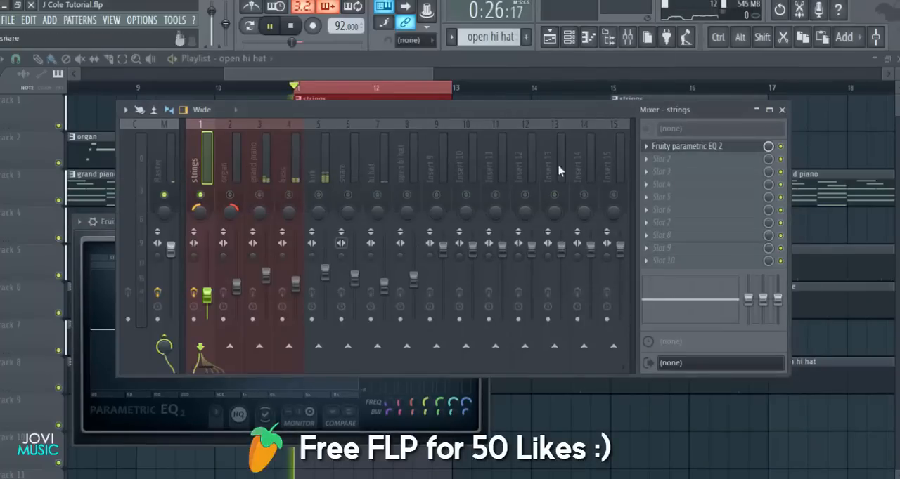
Adjust the frequency bands of the strings equalizer while the section plays, and close the equalizer
{"action": "left_click", "coordinate": [466, 386]}
{"action": "left_click_drag", "start_coordinate": [380, 228], "coordinate": [528, 150]}
{"action": "left_click_drag", "start_coordinate": [305, 272], "coordinate": [385, 260]}
{"action": "left_click_drag", "start_coordinate": [462, 253], "coordinate": [430, 253]}
{"action": "left_click", "coordinate": [630, 145]}
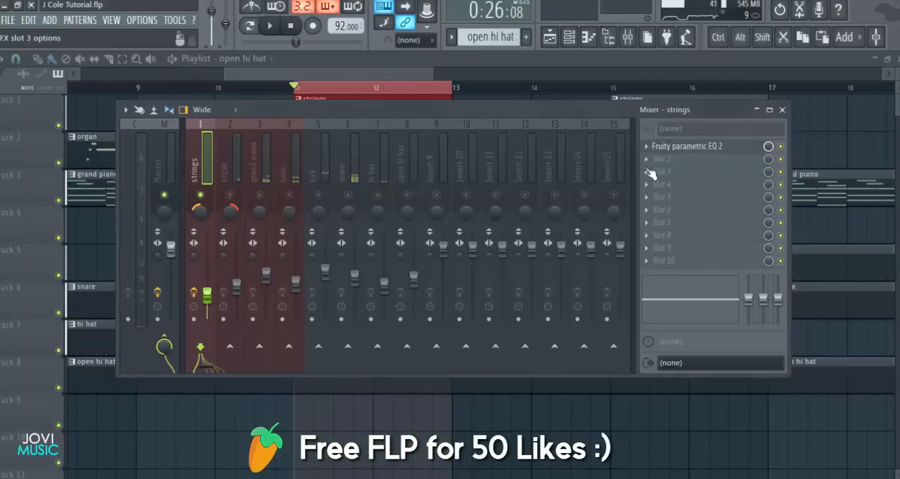
Load Fruity Reeverb 2 in the strings track's second effect slot and choose the Cathedral preset
{"action": "left_click", "coordinate": [650, 162]}
{"action": "left_click", "coordinate": [593, 331]}
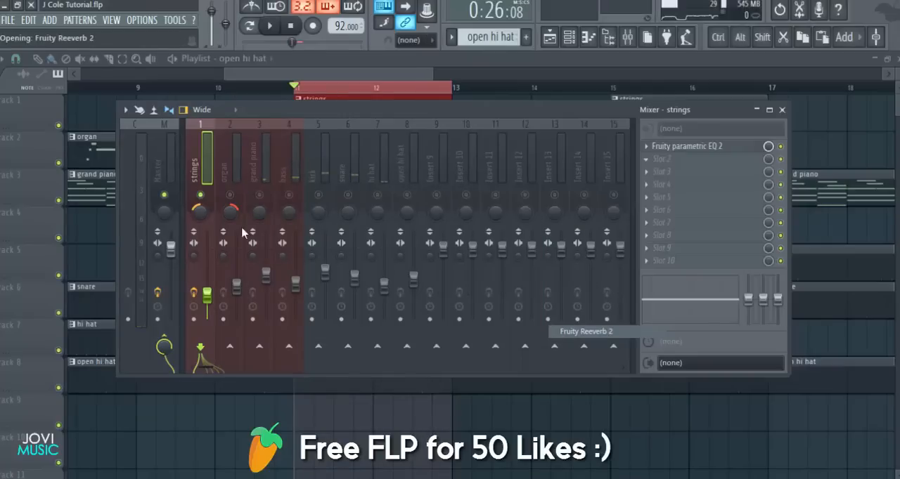
{"action": "right_click", "coordinate": [442, 212]}
{"action": "left_click", "coordinate": [466, 218]}
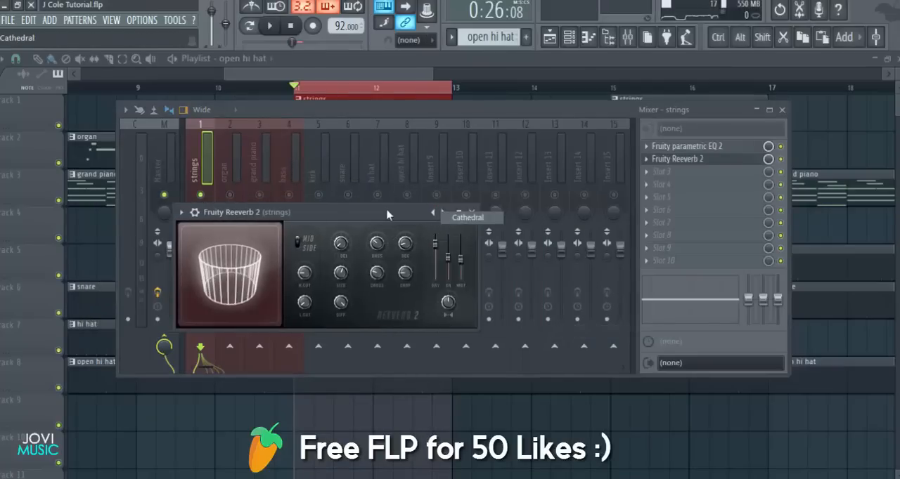
{"action": "left_click_drag", "start_coordinate": [381, 213], "coordinate": [454, 200]}
Listen to the strings with the reverb, close the plugin and set the strings volume slightly lower
{"action": "key", "text": "space"}
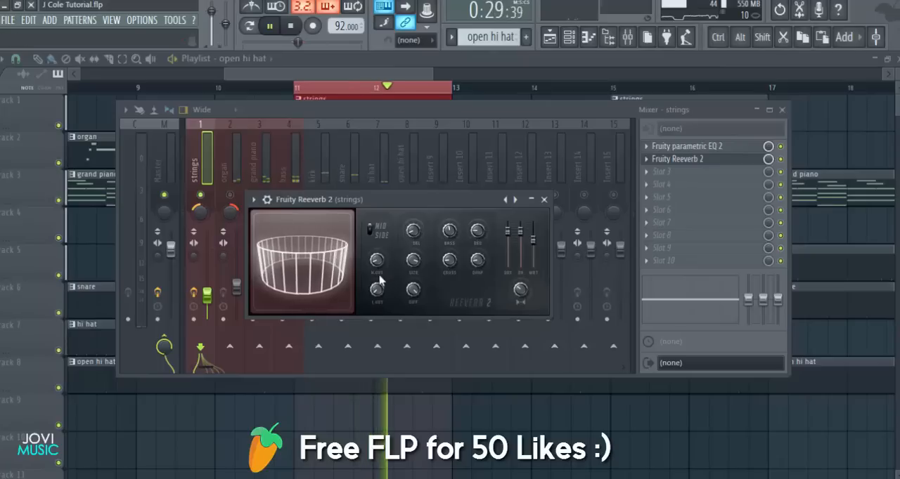
{"action": "left_click", "coordinate": [544, 200]}
{"action": "left_click_drag", "start_coordinate": [207, 294], "coordinate": [206, 251]}
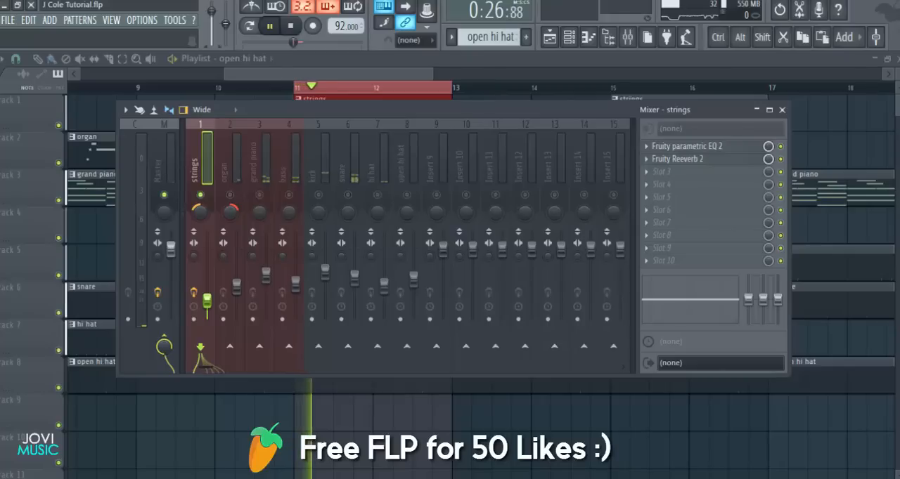
{"action": "left_click_drag", "start_coordinate": [206, 301], "coordinate": [207, 296]}
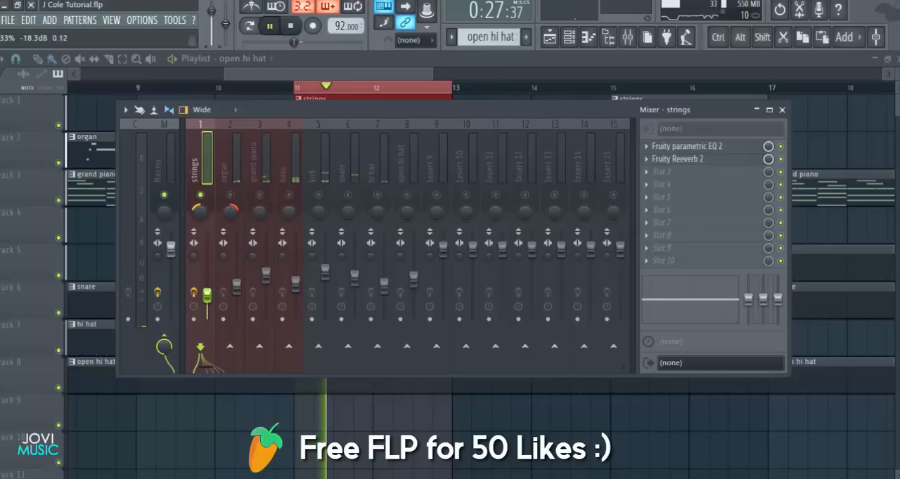
Load Fruity Parametric EQ 2 in the organ track's first effect slot while the section plays
{"action": "left_click", "coordinate": [237, 172]}
{"action": "key", "text": "space"}
{"action": "left_click", "coordinate": [648, 147]}
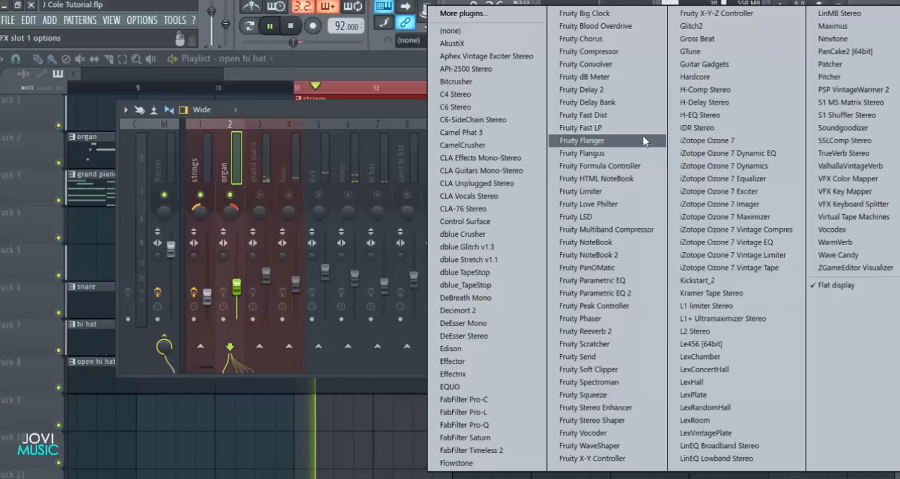
{"action": "left_click", "coordinate": [613, 293]}
Cut the organ's lows with EQ band 1, raise band 5 and lower band 4 slightly, and close the equalizer
{"action": "left_click_drag", "start_coordinate": [194, 332], "coordinate": [196, 388]}
{"action": "left_click_drag", "start_coordinate": [317, 334], "coordinate": [314, 329]}
{"action": "left_click_drag", "start_coordinate": [285, 334], "coordinate": [314, 334]}
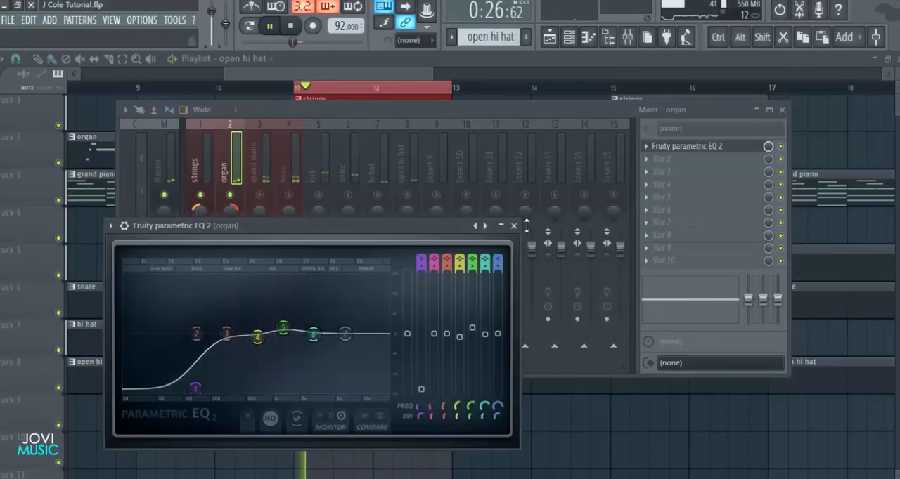
{"action": "left_click", "coordinate": [514, 226]}
{"action": "key", "text": "space"}
Load Fruity Reeverb 2 in the organ track's second effect slot, apply a reverb preset and preview it
{"action": "left_click", "coordinate": [652, 161]}
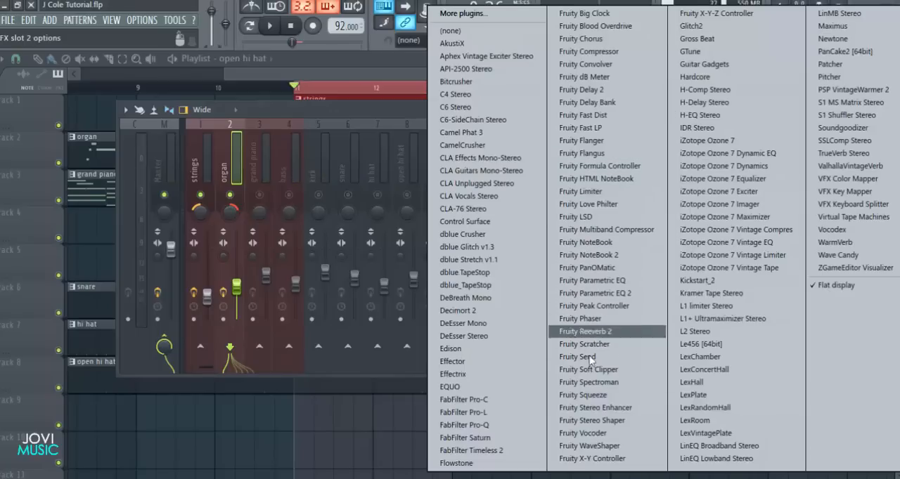
{"action": "left_click", "coordinate": [599, 332]}
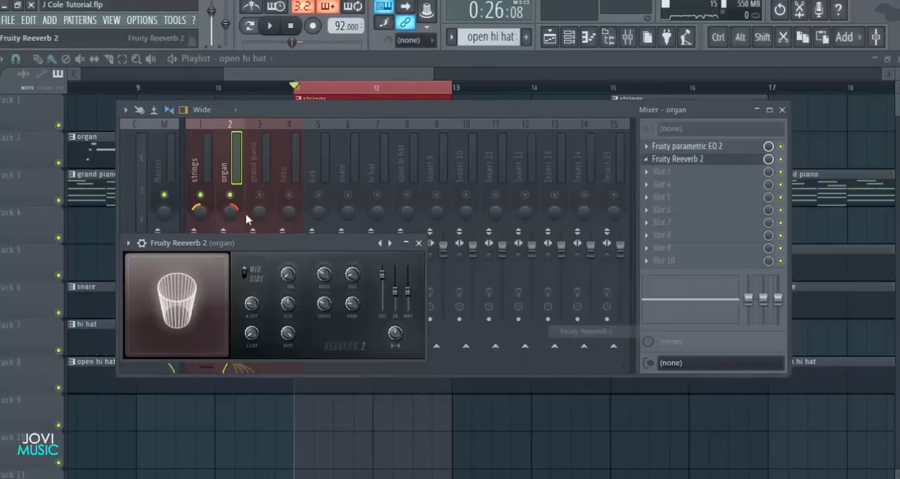
{"action": "key", "text": "space"}
{"action": "key", "text": "space"}
{"action": "right_click", "coordinate": [462, 215]}
{"action": "left_click", "coordinate": [493, 270]}
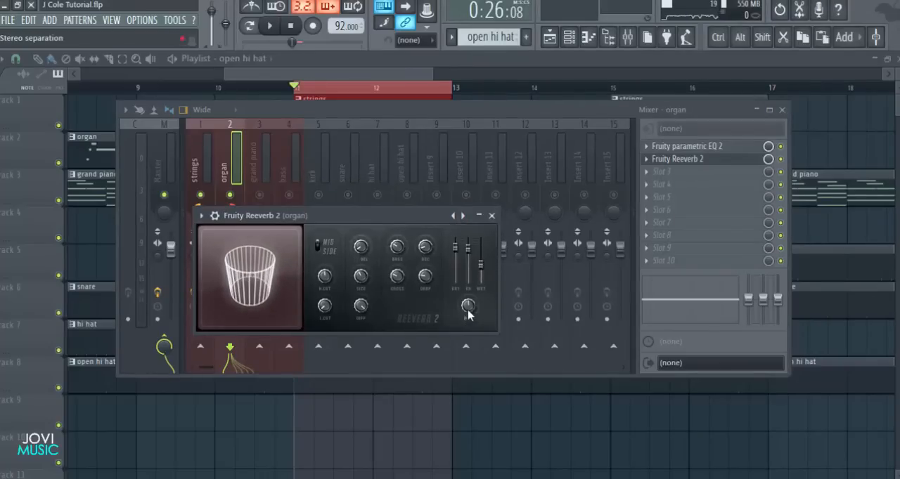
{"action": "key", "text": "space"}
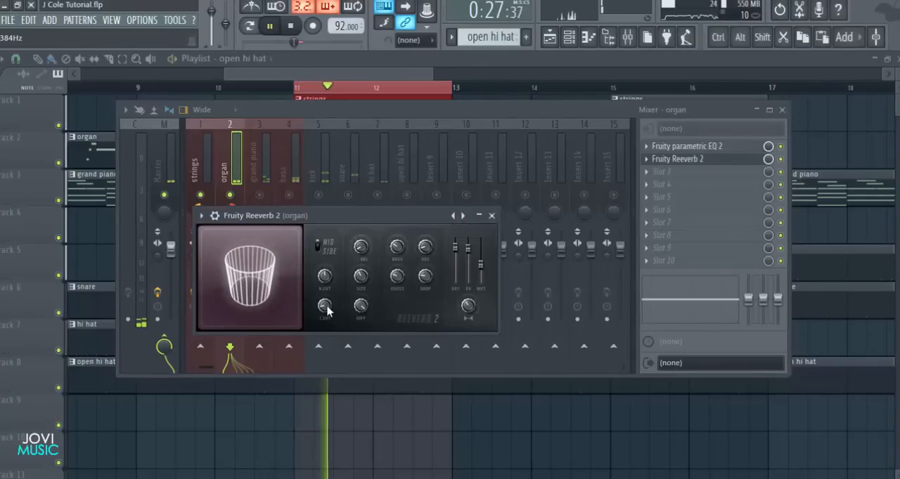
{"action": "left_click", "coordinate": [491, 215]}
Load Fruity Parametric EQ 2 in the grand piano track's first effect slot
{"action": "left_click", "coordinate": [259, 165]}
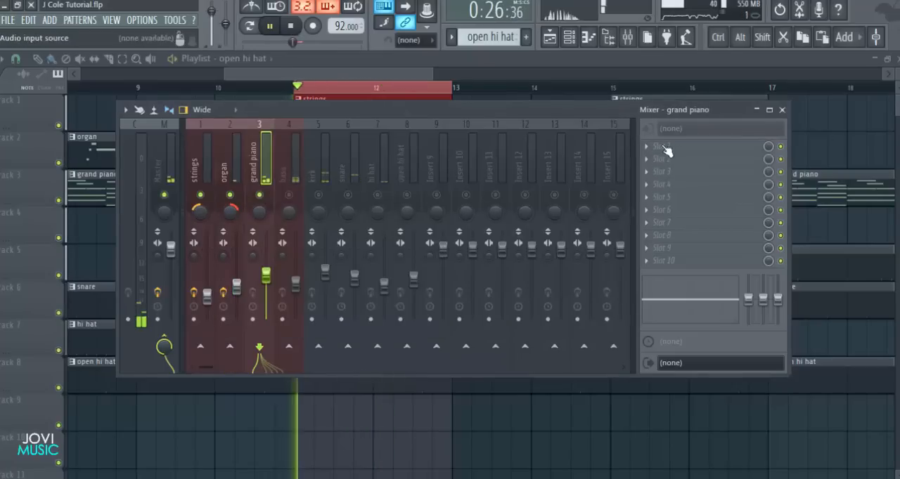
{"action": "left_click", "coordinate": [649, 147]}
{"action": "left_click", "coordinate": [635, 298]}
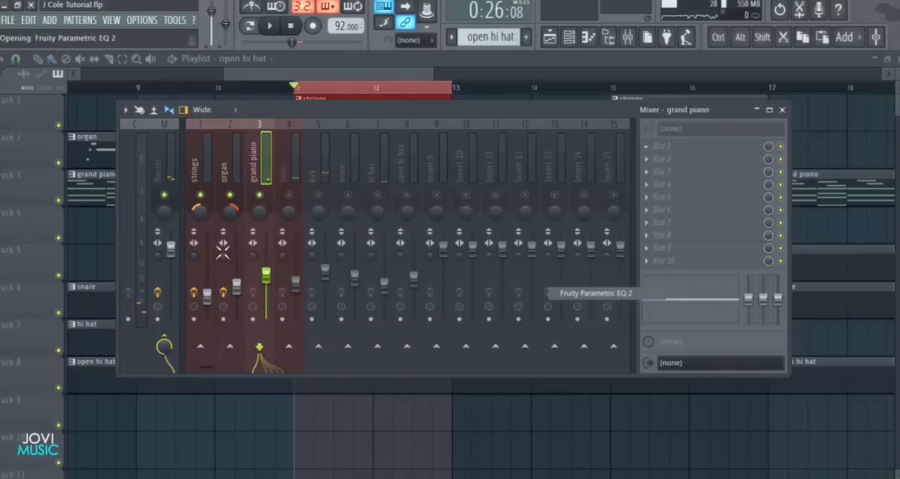
Cut the grand piano's lows by pulling EQ band 1 fully down, and raise bands 5 and 3 slightly
{"action": "left_click_drag", "start_coordinate": [188, 235], "coordinate": [218, 292]}
{"action": "left_click_drag", "start_coordinate": [402, 152], "coordinate": [452, 154]}
{"action": "left_click_drag", "start_coordinate": [326, 238], "coordinate": [354, 237]}
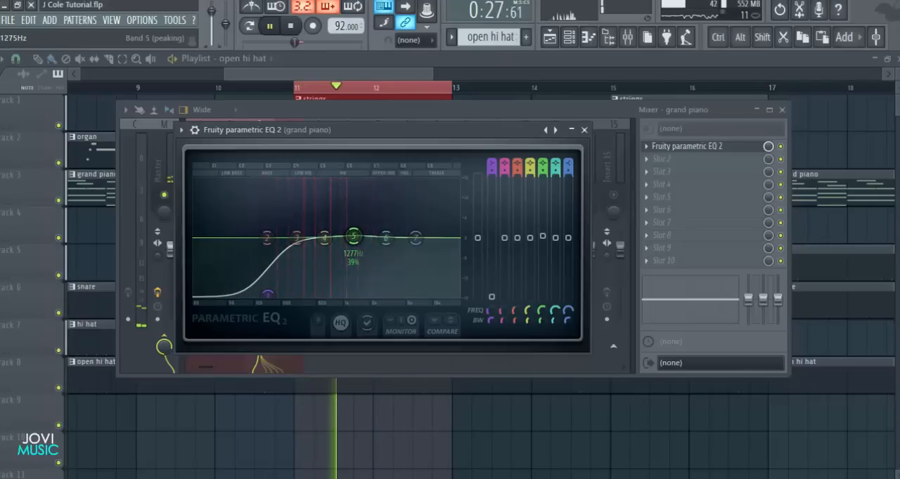
{"action": "left_click_drag", "start_coordinate": [299, 240], "coordinate": [299, 238]}
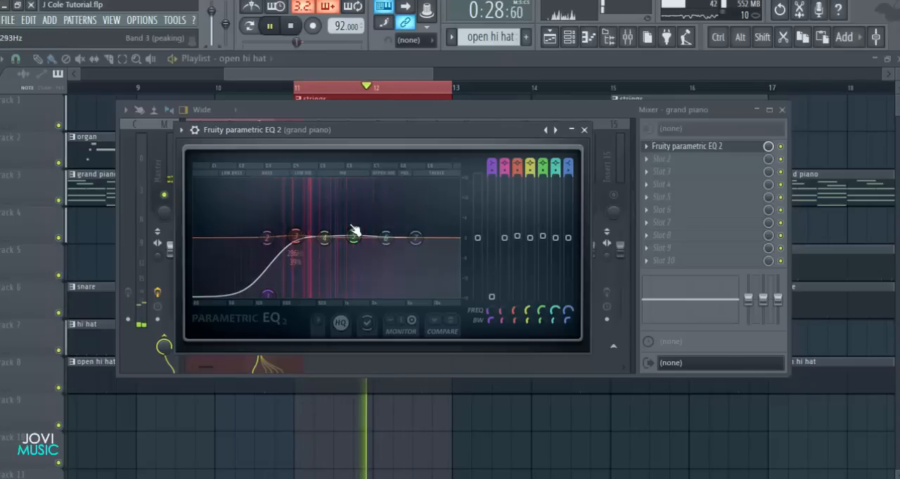
Close the grand piano's equalizer, stop playback and load Fruity Reeverb 2 in the track's second effect slot
{"action": "left_click", "coordinate": [584, 129]}
{"action": "key", "text": "space"}
{"action": "left_click", "coordinate": [654, 161]}
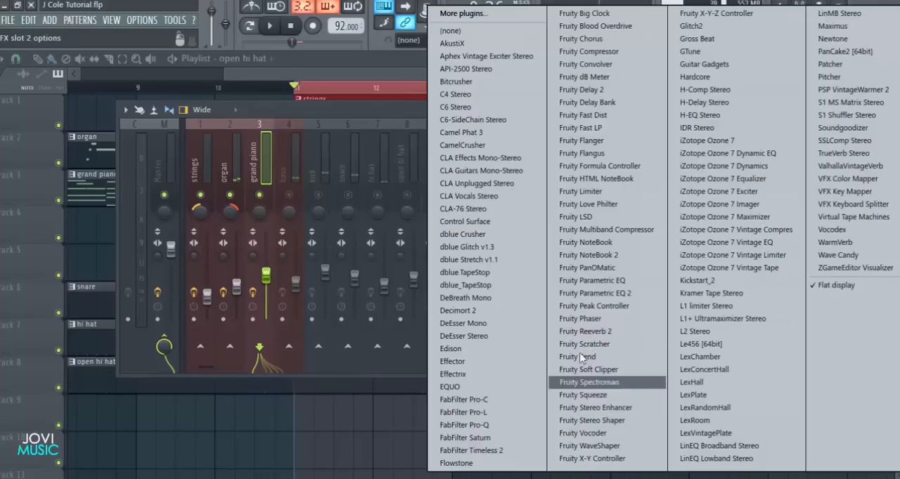
{"action": "left_click", "coordinate": [573, 333]}
Open the grand piano's Xpand!2 instrument from the channel rack and switch off its built-in FX1 Hall effect
{"action": "left_click", "coordinate": [567, 37]}
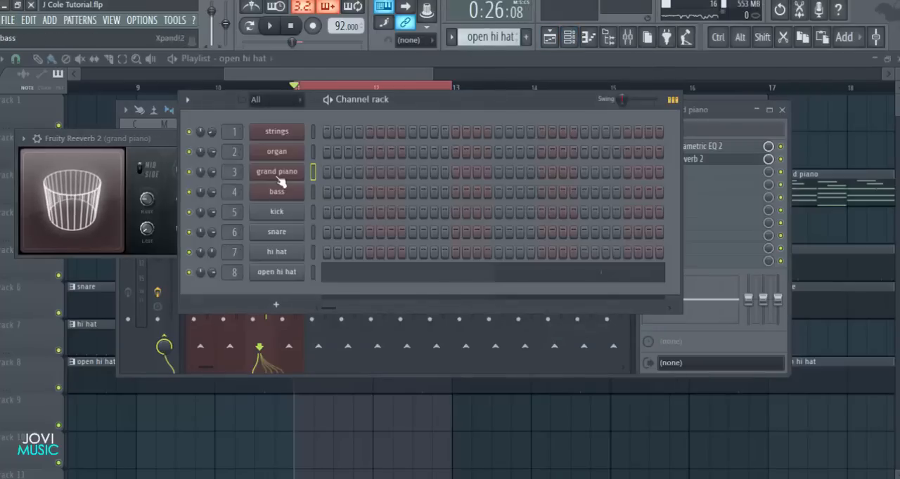
{"action": "left_click", "coordinate": [279, 176]}
{"action": "left_click_drag", "start_coordinate": [429, 79], "coordinate": [447, 74]}
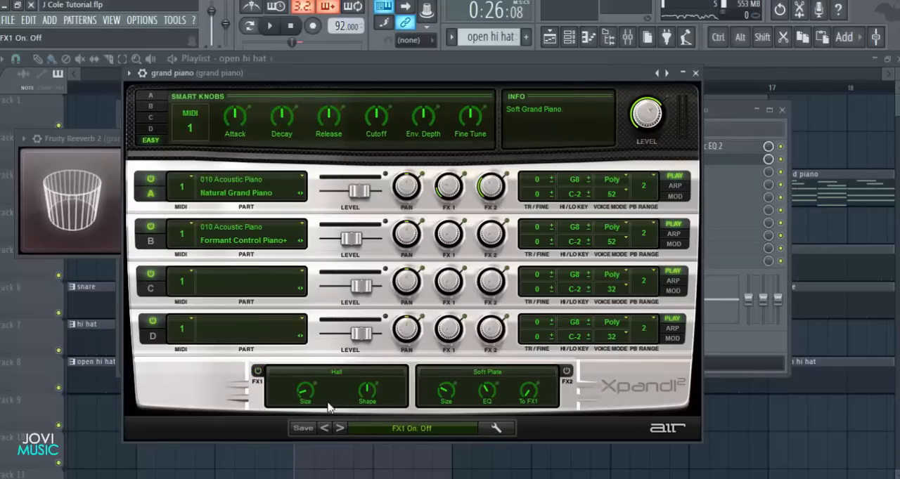
{"action": "left_click", "coordinate": [695, 73]}
Adjust the grand piano reverb's wet level, stereo separation and cut filter during playback, with a decay of 2.2 sec, and close it
{"action": "double_click", "coordinate": [160, 142]}
{"action": "double_click", "coordinate": [86, 144]}
{"action": "left_click_drag", "start_coordinate": [86, 144], "coordinate": [274, 185]}
{"action": "key", "text": "space"}
{"action": "left_click_drag", "start_coordinate": [490, 228], "coordinate": [491, 223]}
{"action": "left_click_drag", "start_coordinate": [477, 273], "coordinate": [477, 283]}
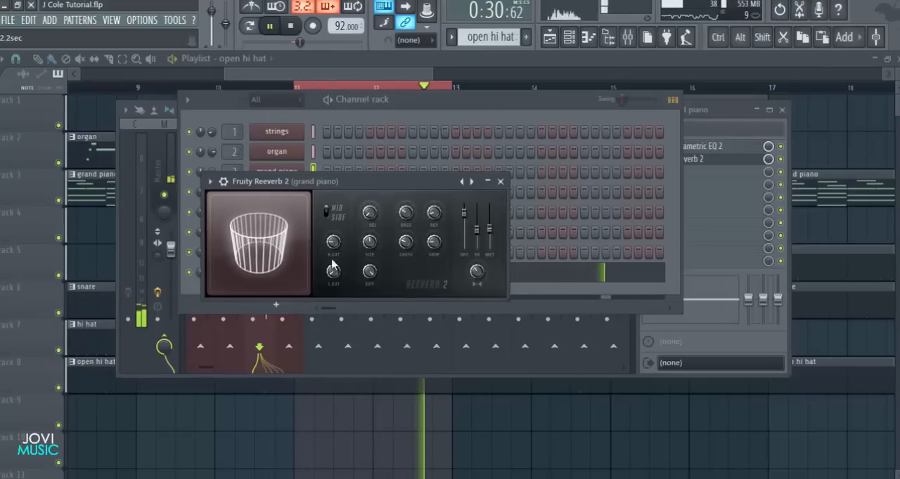
{"action": "left_click_drag", "start_coordinate": [334, 271], "coordinate": [333, 249]}
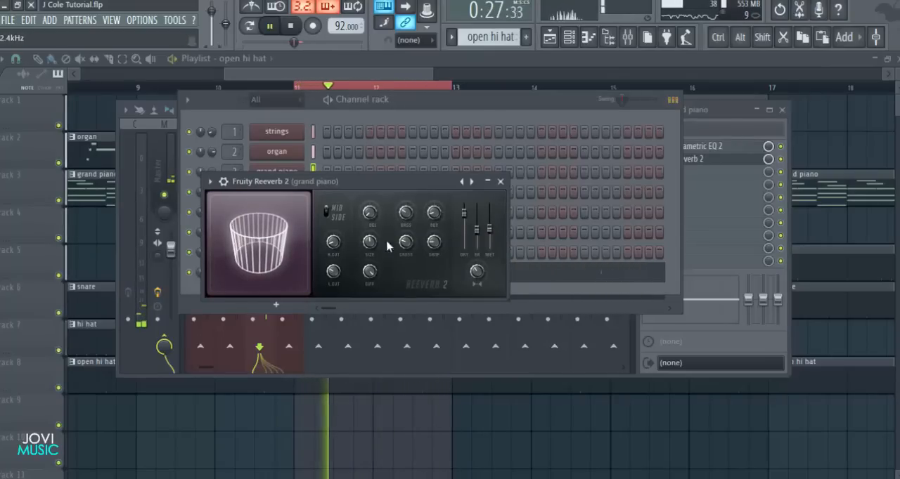
{"action": "left_click", "coordinate": [500, 182]}
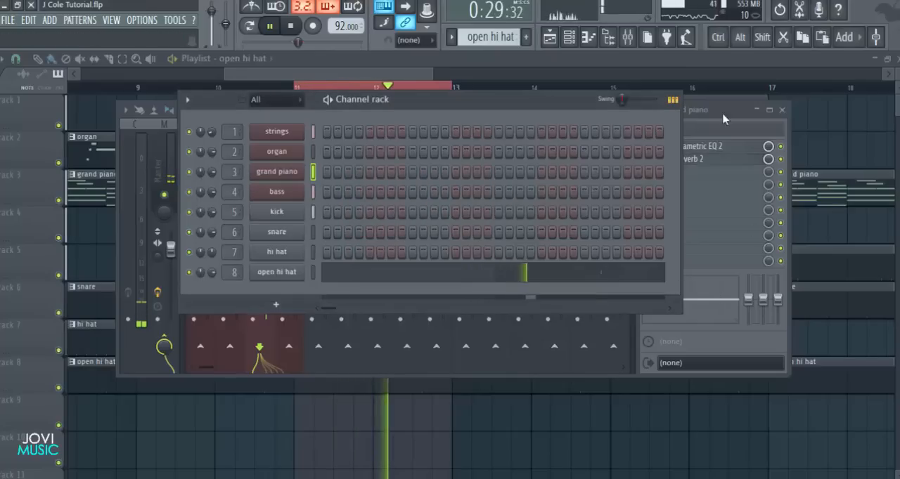
Reopen the grand piano's Fruity Parametric EQ 2 and reset bands 4 and 5
{"action": "left_click", "coordinate": [692, 146]}
{"action": "right_click", "coordinate": [325, 238]}
{"action": "left_click", "coordinate": [340, 253]}
{"action": "right_click", "coordinate": [353, 237]}
{"action": "left_click", "coordinate": [372, 254]}
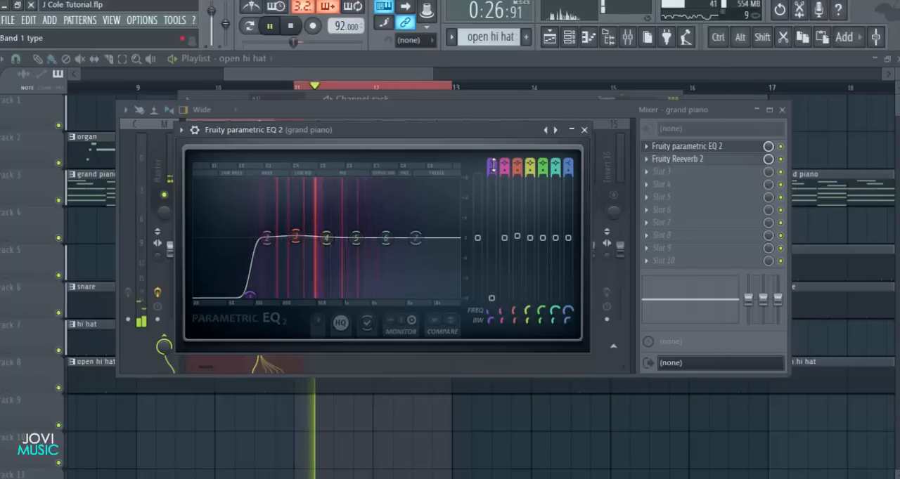
Set the grand piano's EQ band 1 to a Steep 8 high pass, raise its frequency slightly and close the equalizer
{"action": "scroll", "coordinate": [493, 166], "scroll_direction": "up", "scroll_amount": 1}
{"action": "scroll", "coordinate": [493, 165], "scroll_direction": "down", "scroll_amount": 3}
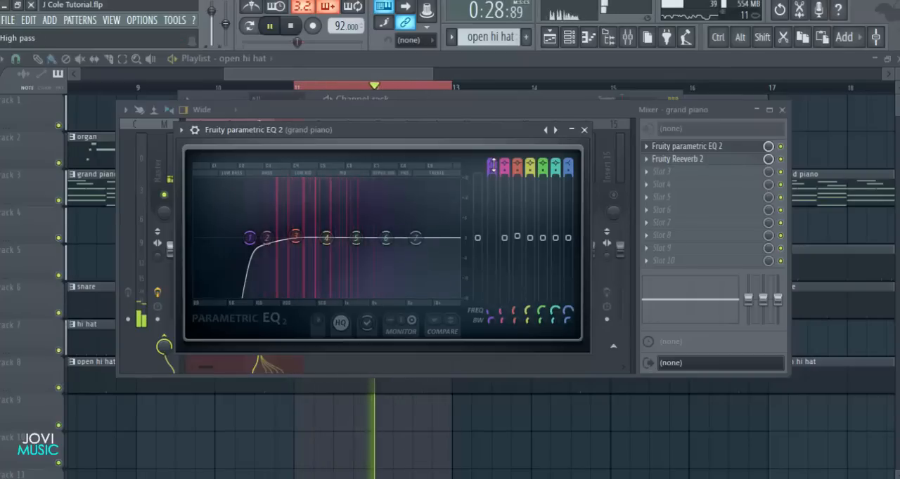
{"action": "scroll", "coordinate": [494, 172], "scroll_direction": "down", "scroll_amount": 1}
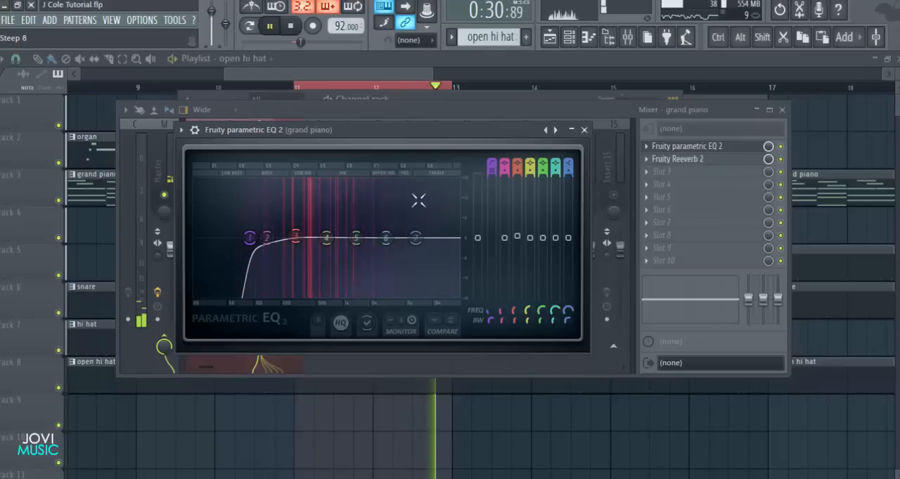
{"action": "mouse_move", "coordinate": [250, 239]}
{"action": "left_mouse_down"}
{"action": "mouse_move", "coordinate": [221, 238]}
{"action": "mouse_move", "coordinate": [257, 240]}
{"action": "left_mouse_up"}
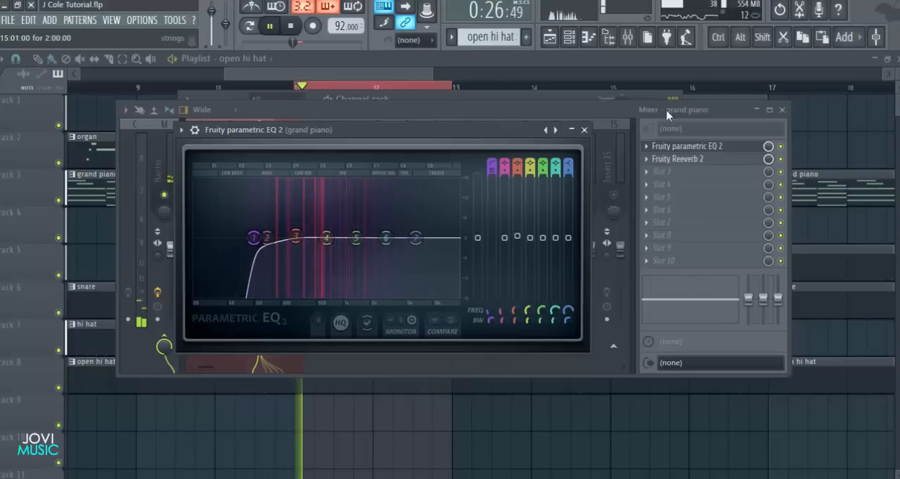
{"action": "left_click", "coordinate": [584, 129]}
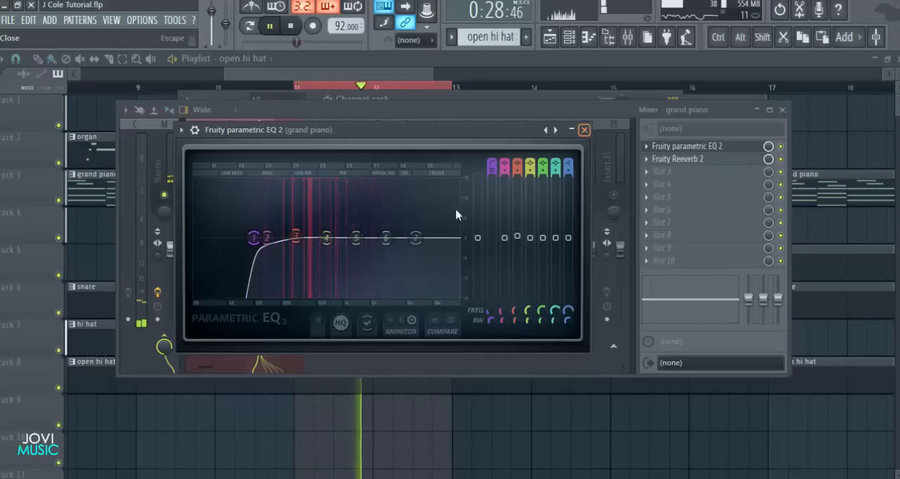
Unmute the bass track, load Fruity Fast Dist in its first effect slot and apply a distortion preset
{"action": "left_click", "coordinate": [290, 195]}
{"action": "key", "text": "space"}
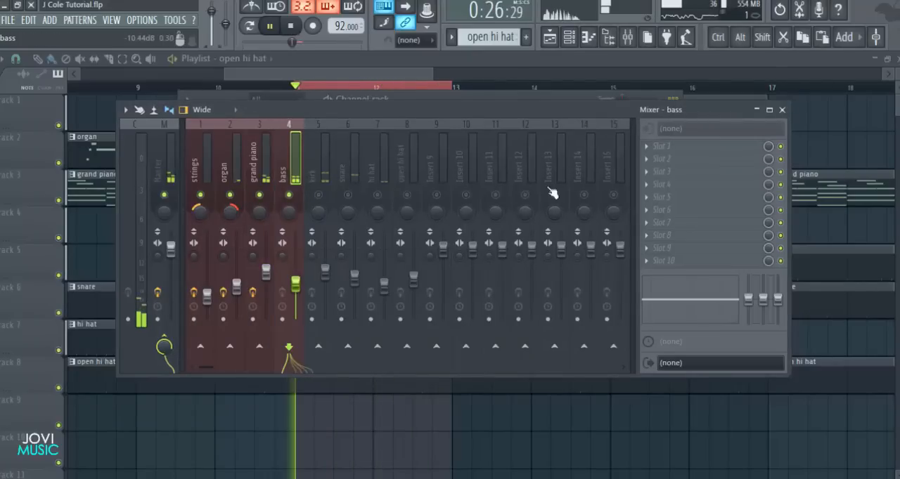
{"action": "left_click", "coordinate": [664, 147]}
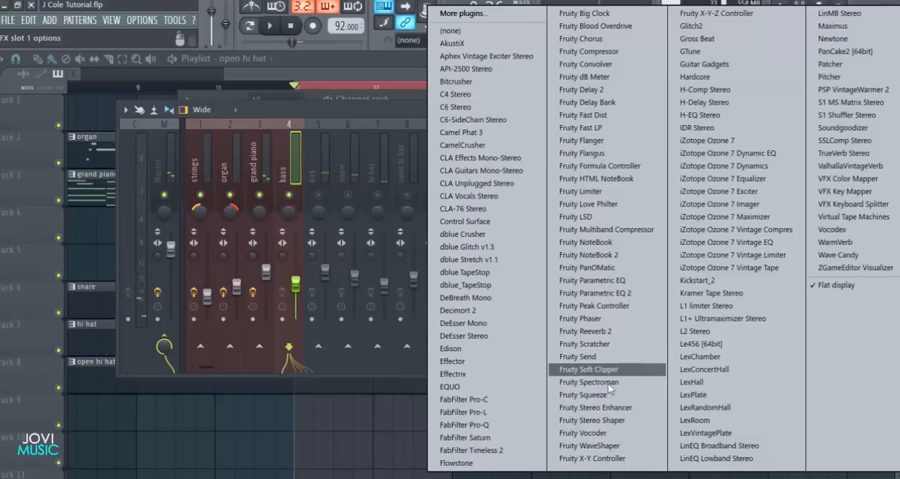
{"action": "left_click", "coordinate": [589, 114]}
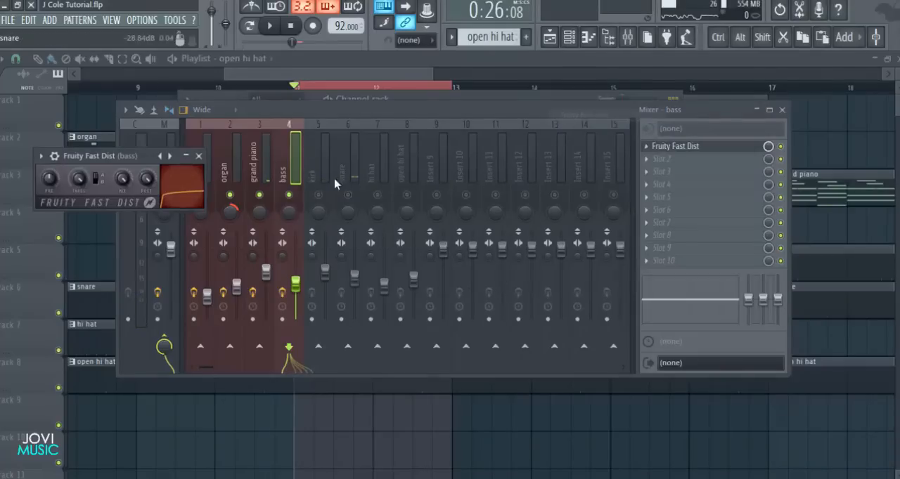
{"action": "right_click", "coordinate": [171, 156]}
{"action": "left_click", "coordinate": [191, 239]}
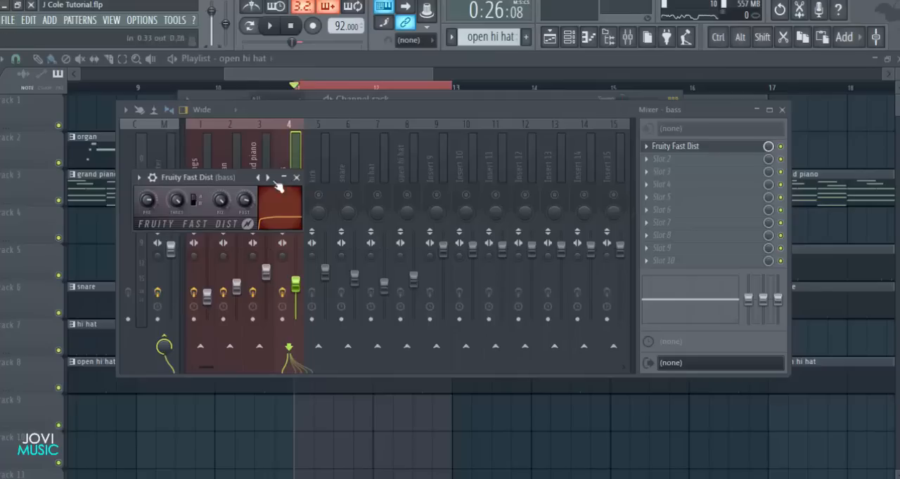
{"action": "left_click", "coordinate": [296, 177]}
Load Fruity Parametric EQ 2 in the bass track's second slot with the 20Hz + 18kHz cut preset and move band 7's low pass down to the low mids
{"action": "left_click", "coordinate": [652, 163]}
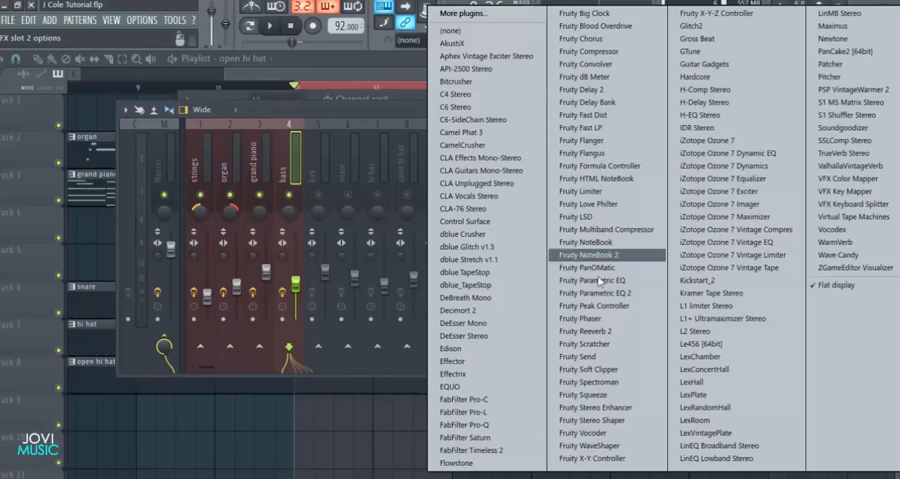
{"action": "left_click", "coordinate": [600, 294]}
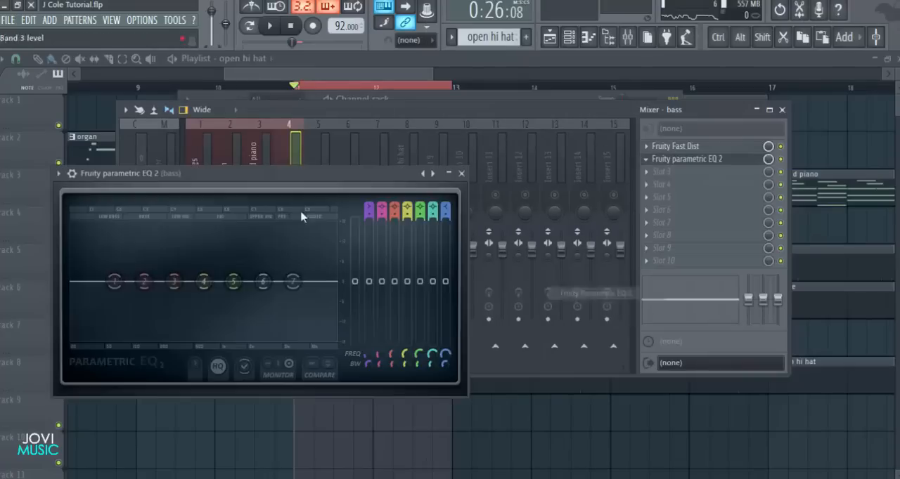
{"action": "left_click", "coordinate": [434, 175]}
{"action": "key", "text": "space"}
{"action": "left_click_drag", "start_coordinate": [472, 254], "coordinate": [303, 254]}
{"action": "key", "text": "space"}
Compare the bass with Fruity Fast Dist bypassed and active, recheck its EQ low pass and lower the bass track's volume slightly
{"action": "left_click", "coordinate": [780, 145]}
{"action": "key", "text": "space"}
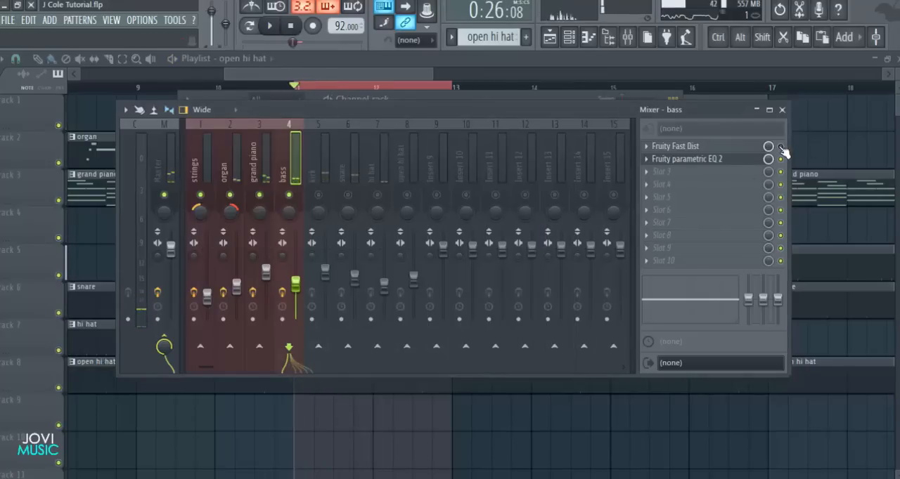
{"action": "left_click", "coordinate": [733, 160]}
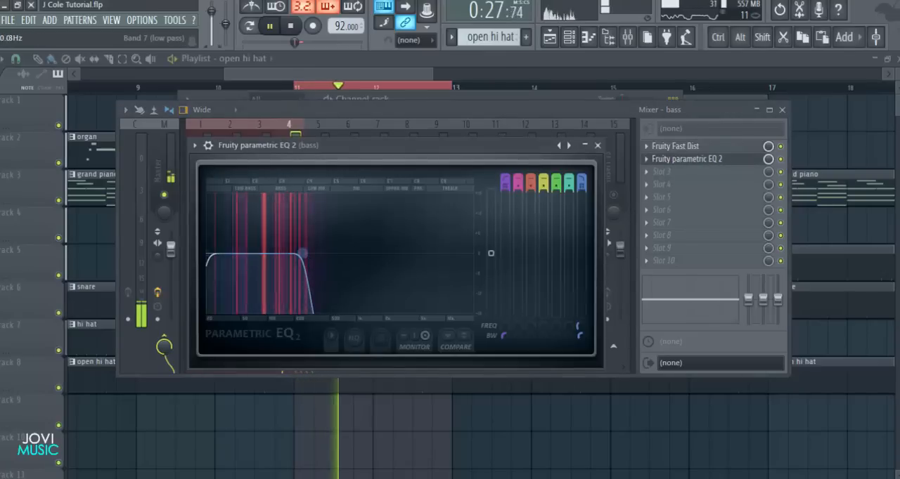
{"action": "left_click", "coordinate": [598, 145]}
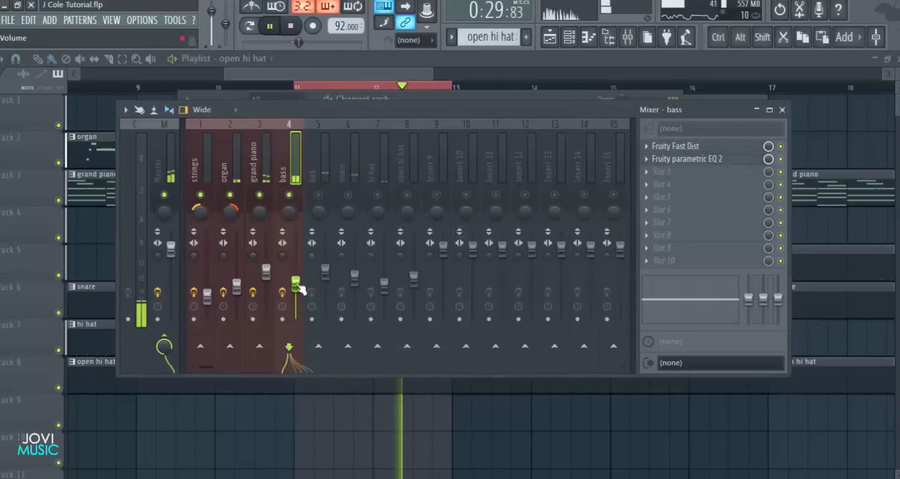
Unmute the kick track and solo the snare track in the mixer
{"action": "left_click", "coordinate": [324, 193]}
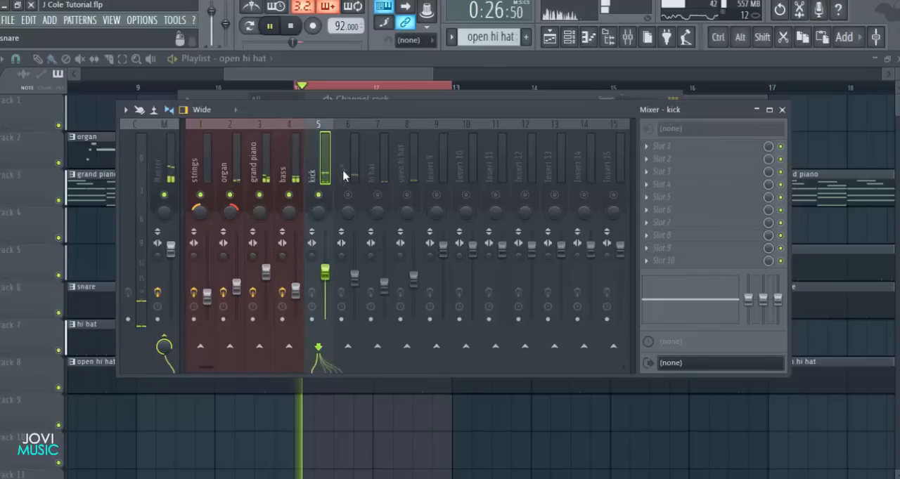
{"action": "left_click", "coordinate": [345, 176]}
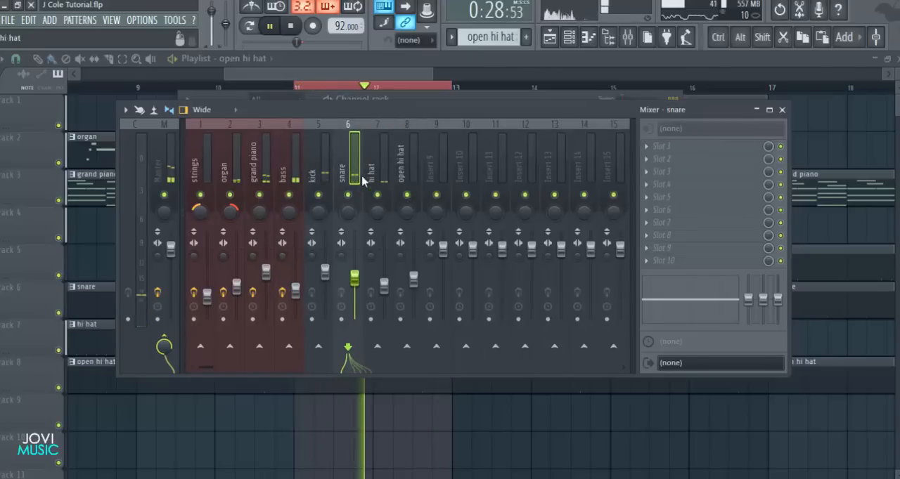
{"action": "right_click", "coordinate": [347, 195]}
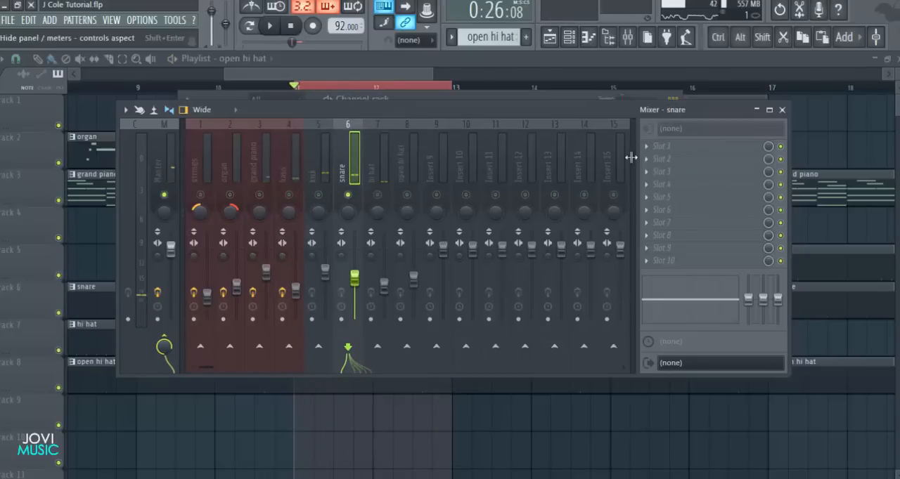
Load Fruity Reeverb 2 in the snare track's first effect slot and apply the Drum Room preset
{"action": "left_click", "coordinate": [657, 148]}
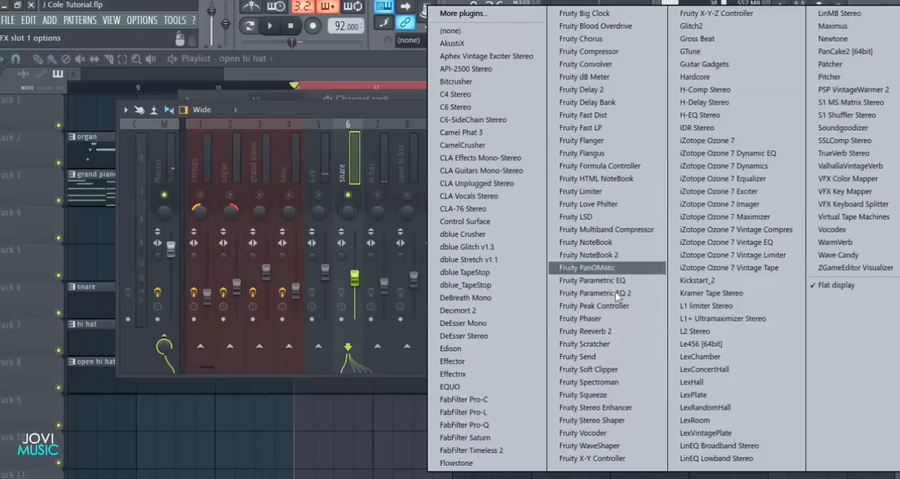
{"action": "left_click", "coordinate": [612, 331]}
{"action": "left_click", "coordinate": [364, 227]}
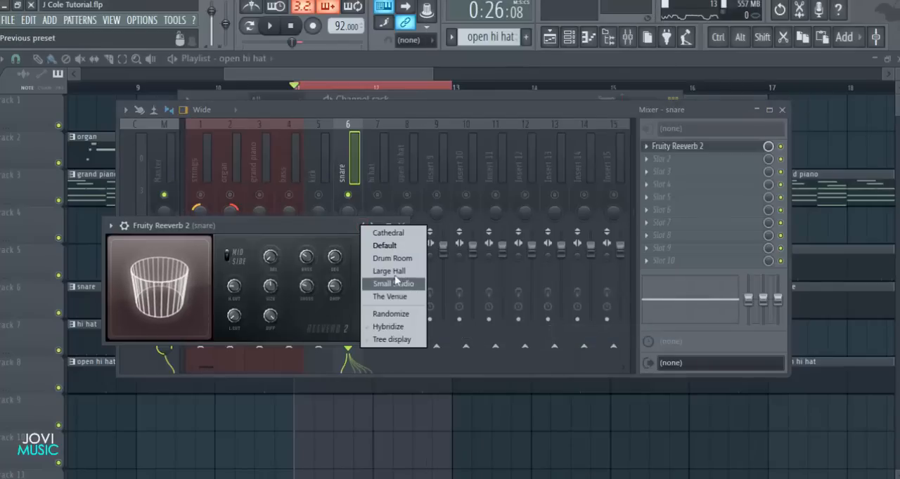
{"action": "left_click", "coordinate": [392, 258]}
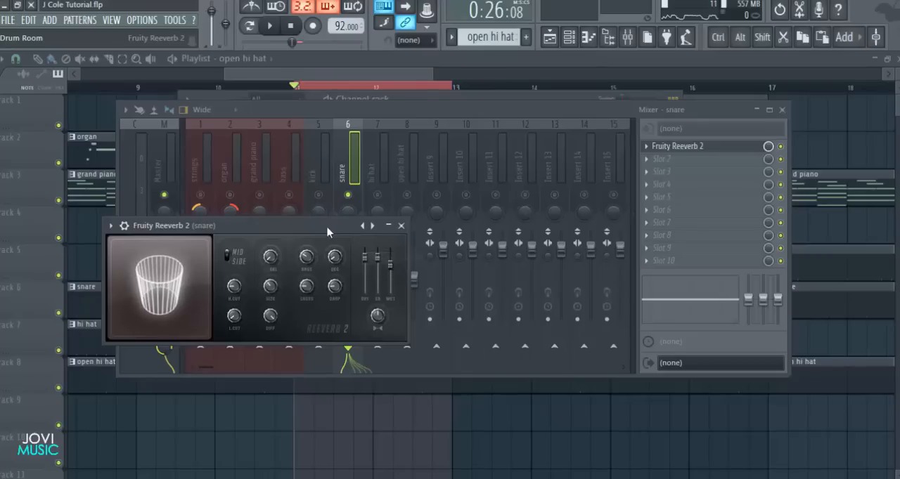
Lower the snare reverb's wet level during playback with a decay of 1.7 sec, and reduce the effect slot's mix to 72%
{"action": "left_click_drag", "start_coordinate": [327, 227], "coordinate": [426, 224]}
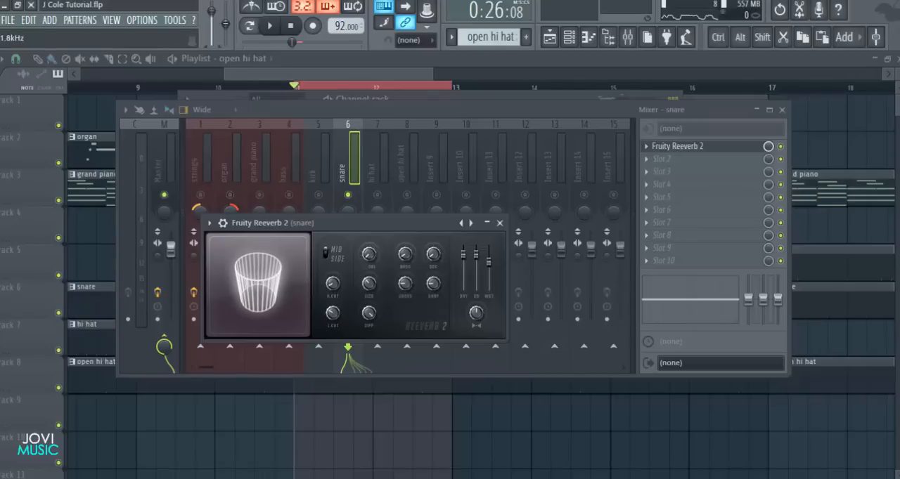
{"action": "key", "text": "space"}
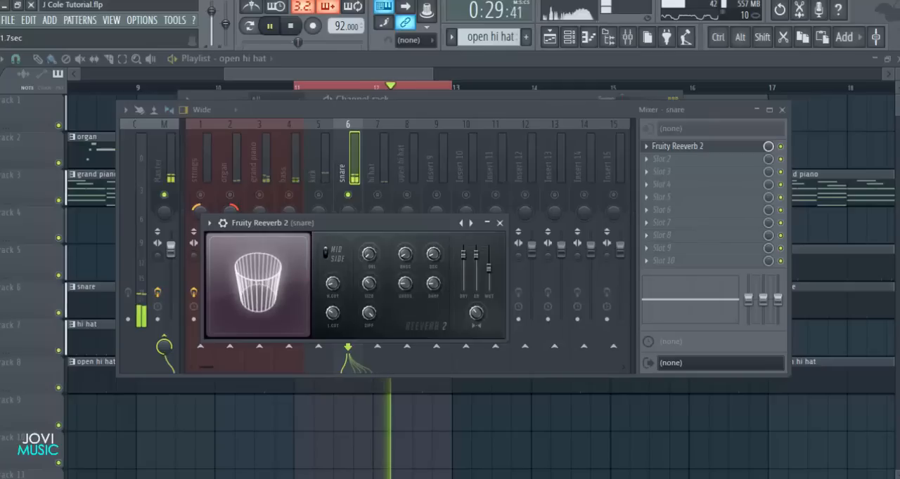
{"action": "left_click", "coordinate": [499, 223]}
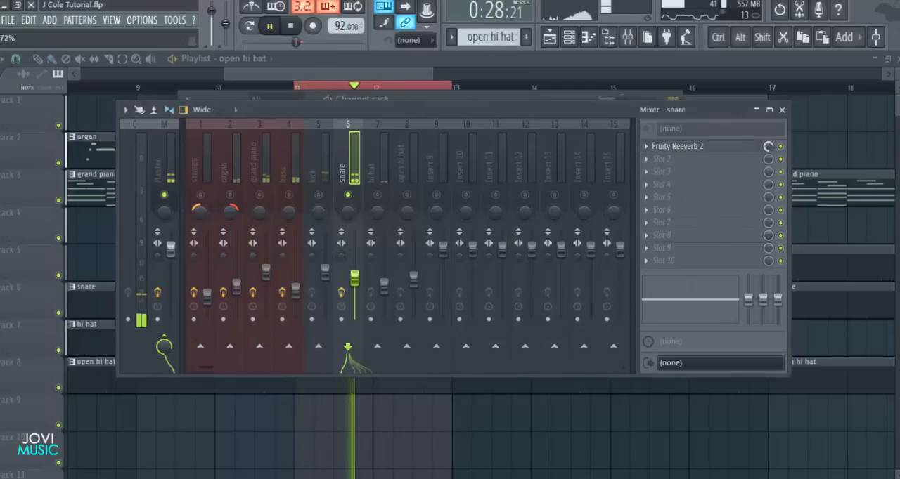
Unmute the hi hat track, load Fruity Reeverb 2 in its first effect slot and apply the Drum Room preset
{"action": "left_click", "coordinate": [384, 184]}
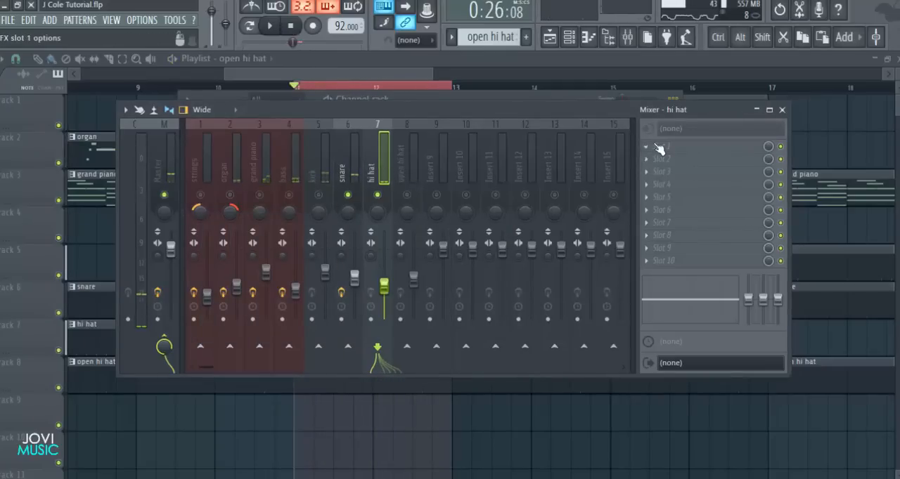
{"action": "left_click", "coordinate": [659, 148]}
{"action": "left_click", "coordinate": [573, 444]}
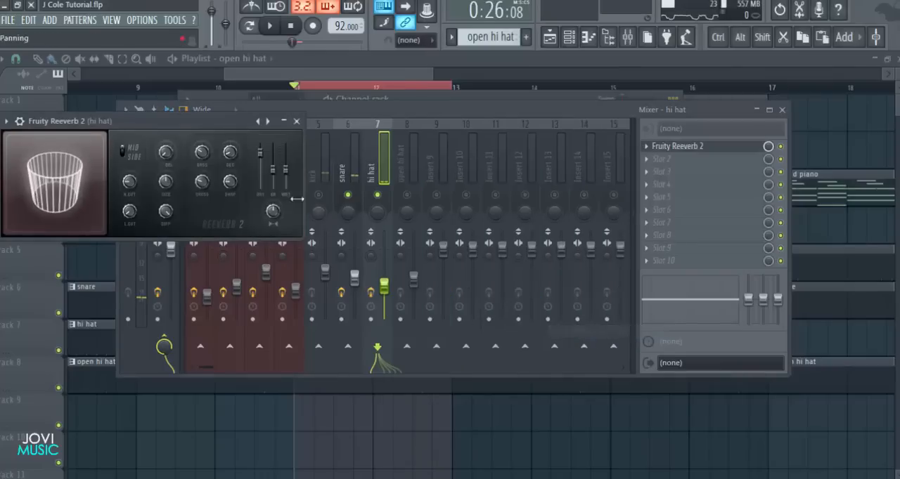
{"action": "left_click", "coordinate": [409, 199]}
{"action": "left_click", "coordinate": [420, 227]}
{"action": "left_click", "coordinate": [414, 199]}
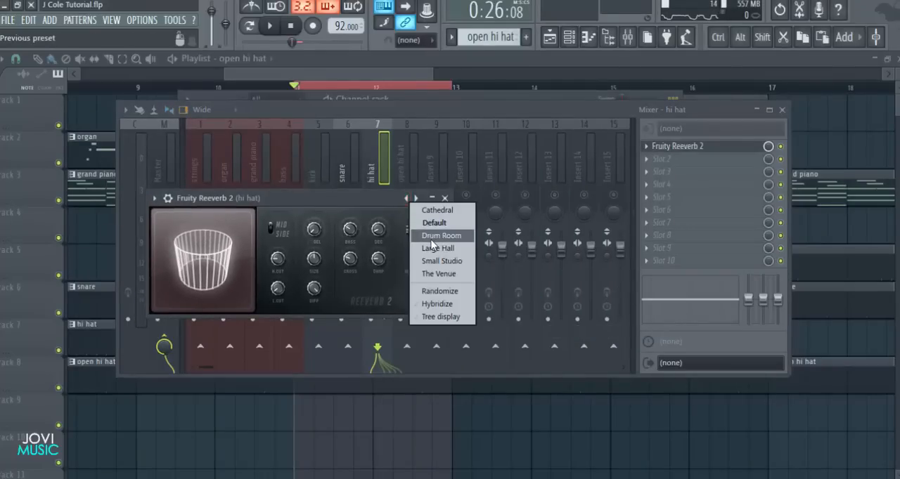
{"action": "left_click", "coordinate": [431, 236]}
Lower the hi hat reverb's wet level and its effect slot mix, and close the mixer with playback stopped
{"action": "left_click_drag", "start_coordinate": [368, 202], "coordinate": [460, 202]}
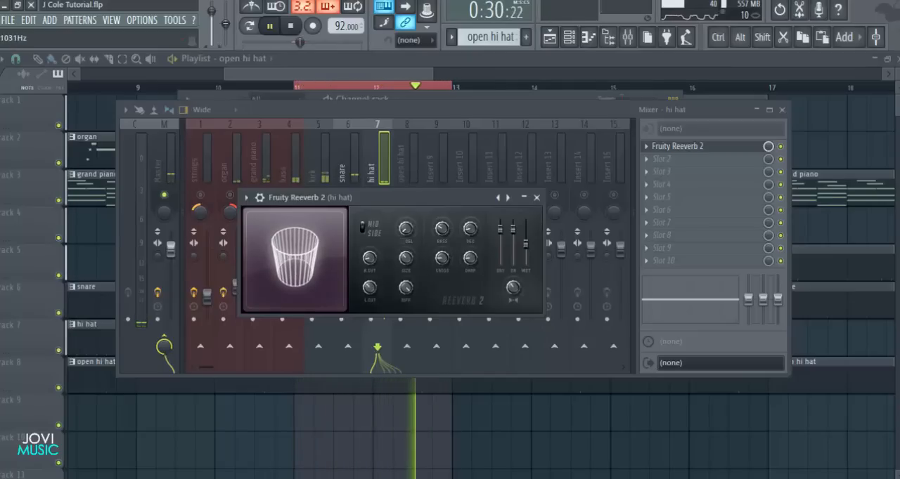
{"action": "left_click", "coordinate": [536, 197]}
{"action": "left_click_drag", "start_coordinate": [768, 147], "coordinate": [769, 166]}
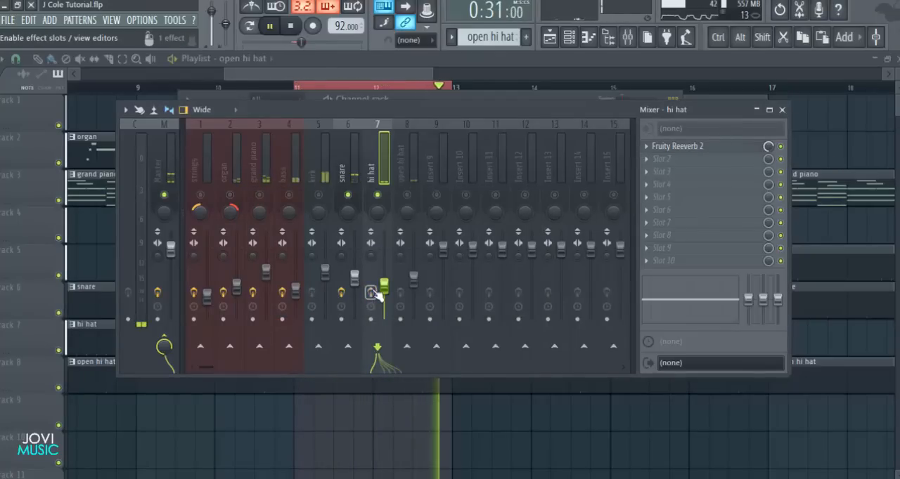
{"action": "key", "text": "F9"}
{"action": "key", "text": "space"}
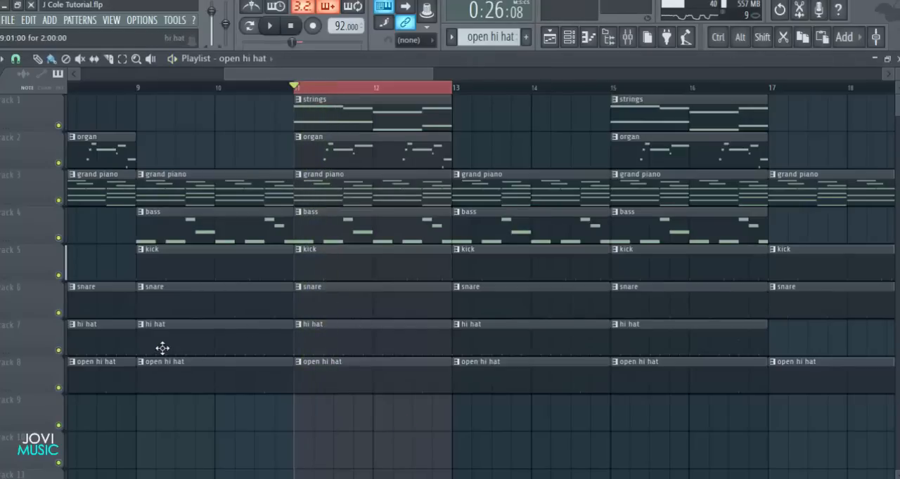
Open the hi hat pattern in the piano roll, nudge all its notes slightly late off the grid, and play it back
{"action": "double_click", "coordinate": [162, 348]}
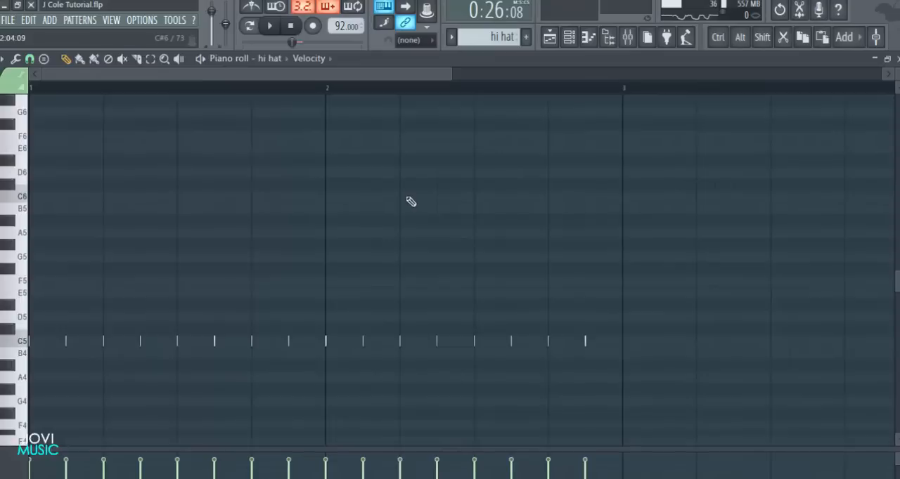
{"action": "key", "text": "ctrl+a"}
{"action": "left_click_drag", "start_coordinate": [346, 74], "coordinate": [68, 96]}
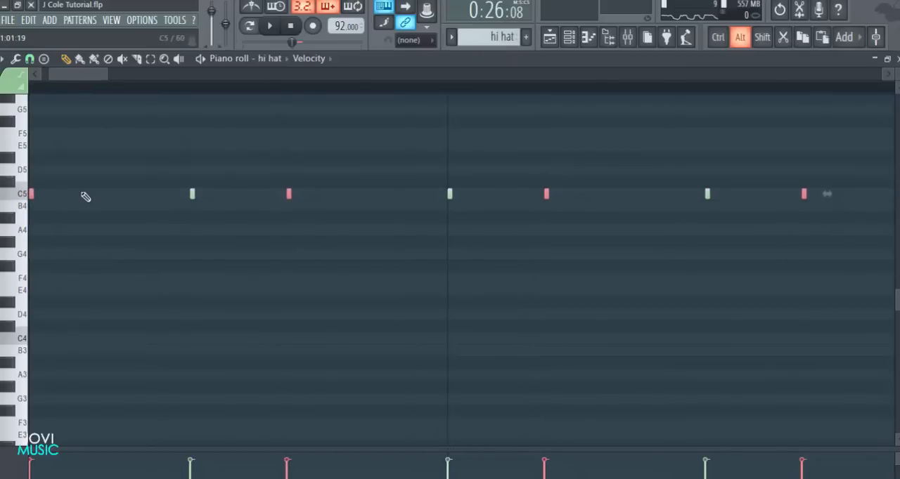
{"action": "left_click_drag", "start_coordinate": [76, 73], "coordinate": [66, 74]}
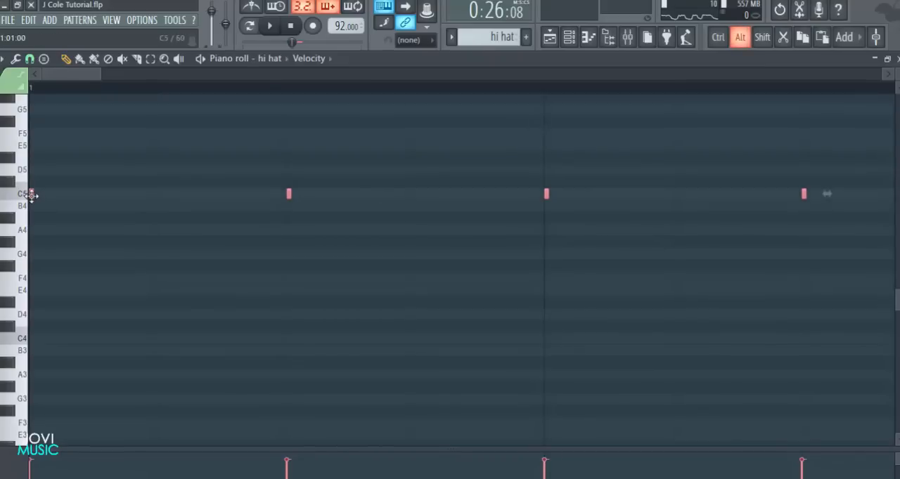
{"action": "key", "text": "space"}
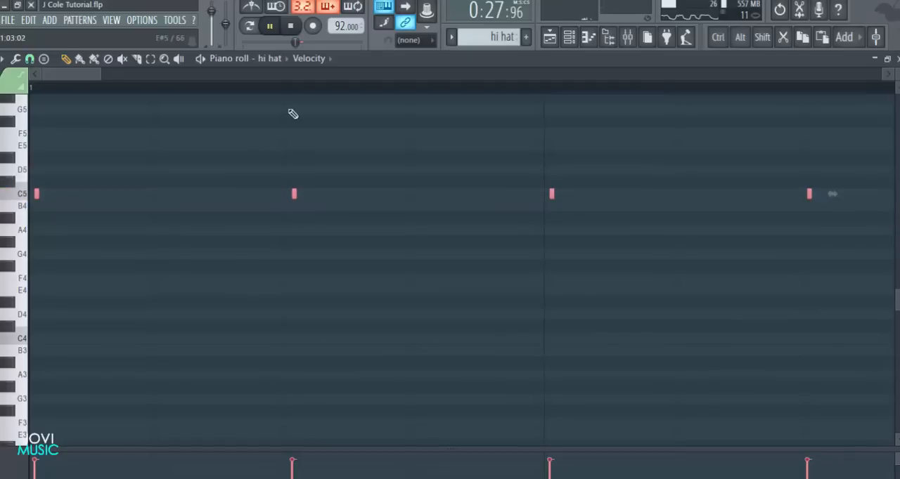
{"action": "scroll", "coordinate": [281, 95], "scroll_direction": "down", "scroll_amount": 4}
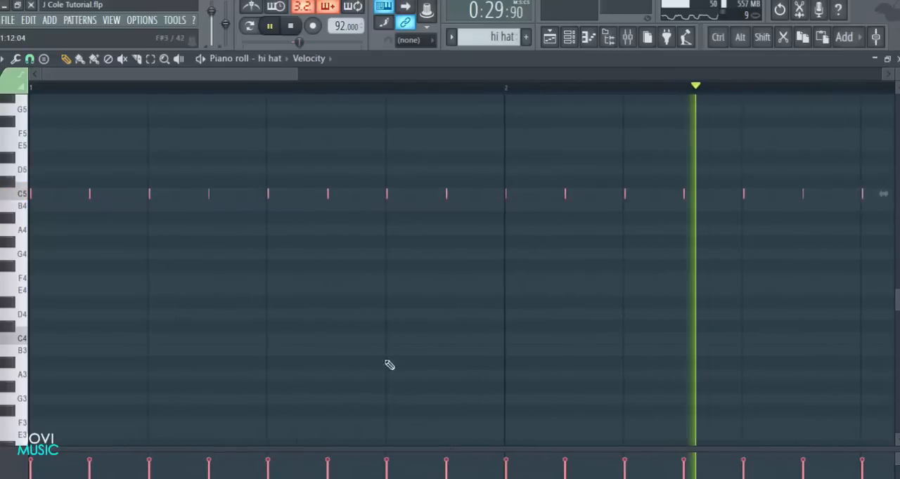
{"action": "scroll", "coordinate": [420, 88], "scroll_direction": "down", "scroll_amount": 2}
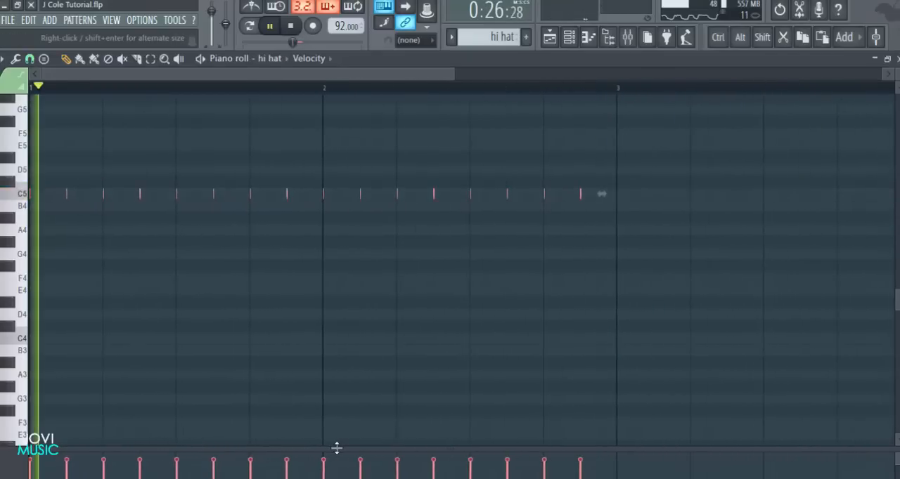
{"action": "key", "text": "space"}
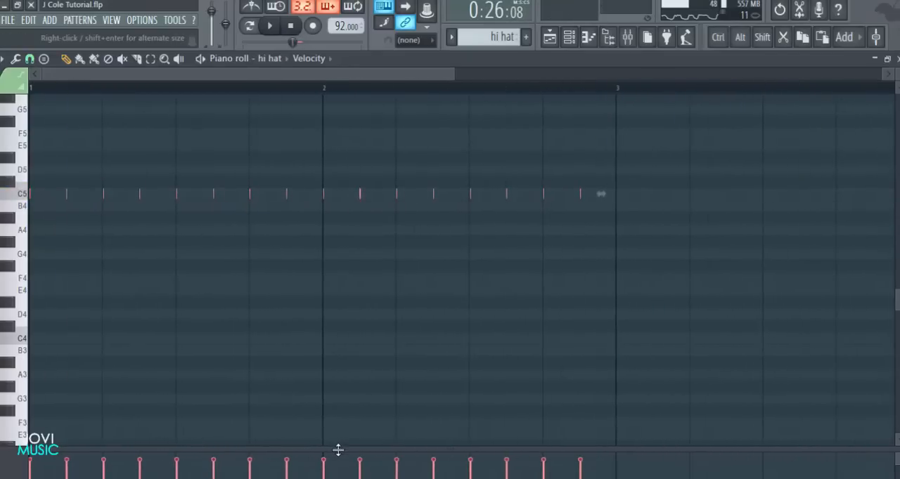
Enlarge the velocity lane and lower the hi hat velocities by varied amounts, except for the first, fifth, ninth and thirteenth hits
{"action": "left_click_drag", "start_coordinate": [337, 449], "coordinate": [341, 223]}
{"action": "left_click_drag", "start_coordinate": [456, 74], "coordinate": [331, 76]}
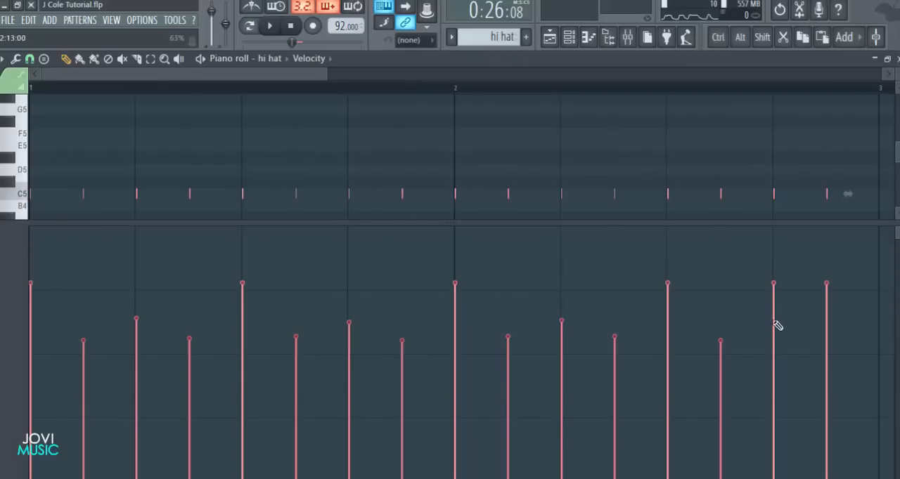
{"action": "scroll", "coordinate": [593, 93], "scroll_direction": "down", "scroll_amount": 2, "text": "ctrl"}
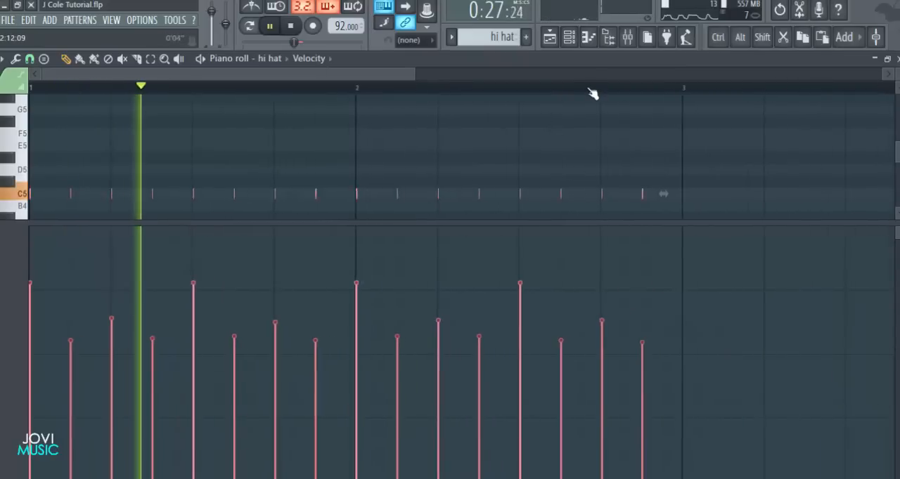
{"action": "scroll", "coordinate": [382, 201], "scroll_direction": "up", "scroll_amount": 1, "text": "ctrl"}
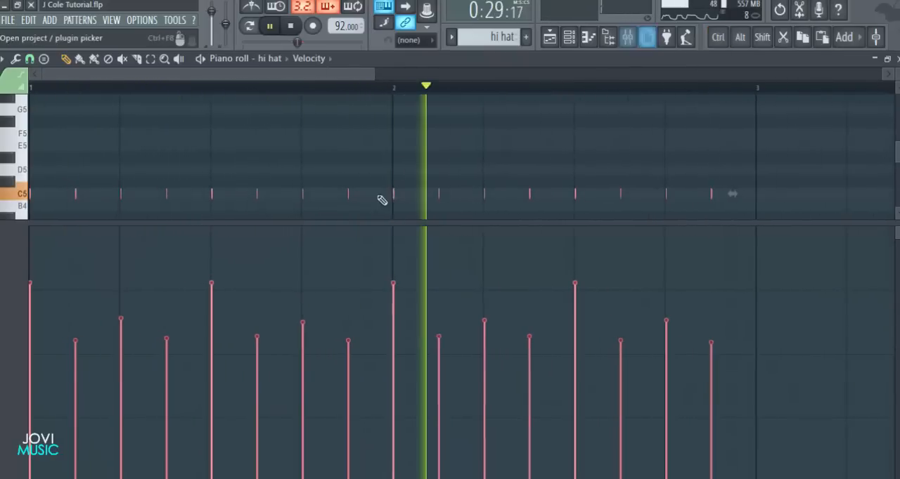
Raise the velocities of the softened hi hat hits to intermediate levels, bringing the fifteenth hit almost up to the accent level
{"action": "left_click", "coordinate": [138, 226]}
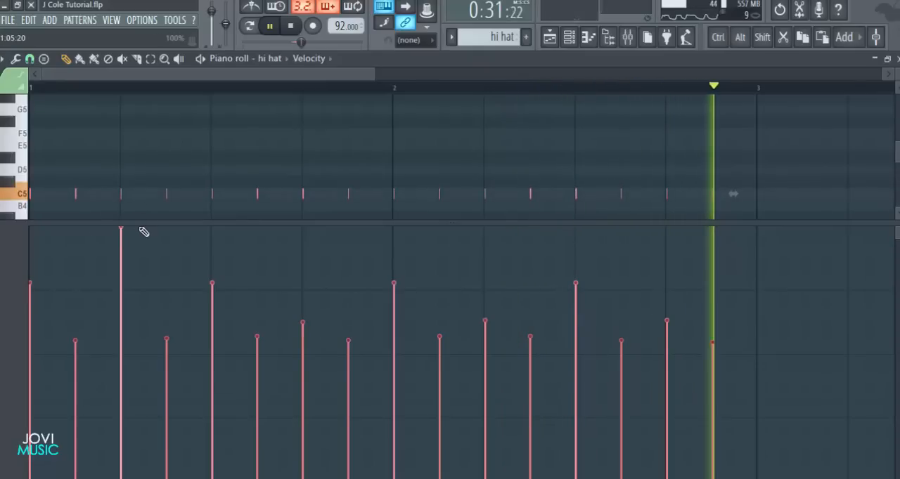
{"action": "left_click", "coordinate": [122, 324]}
{"action": "key", "text": "space"}
{"action": "left_click", "coordinate": [76, 324]}
{"action": "left_click", "coordinate": [167, 323]}
{"action": "key", "text": "space"}
{"action": "left_click", "coordinate": [258, 323]}
{"action": "left_click", "coordinate": [303, 310]}
{"action": "left_click", "coordinate": [349, 323]}
{"action": "left_click", "coordinate": [440, 327]}
{"action": "left_click", "coordinate": [486, 305]}
{"action": "left_click", "coordinate": [532, 321]}
{"action": "left_click", "coordinate": [621, 323]}
{"action": "left_click", "coordinate": [667, 289]}
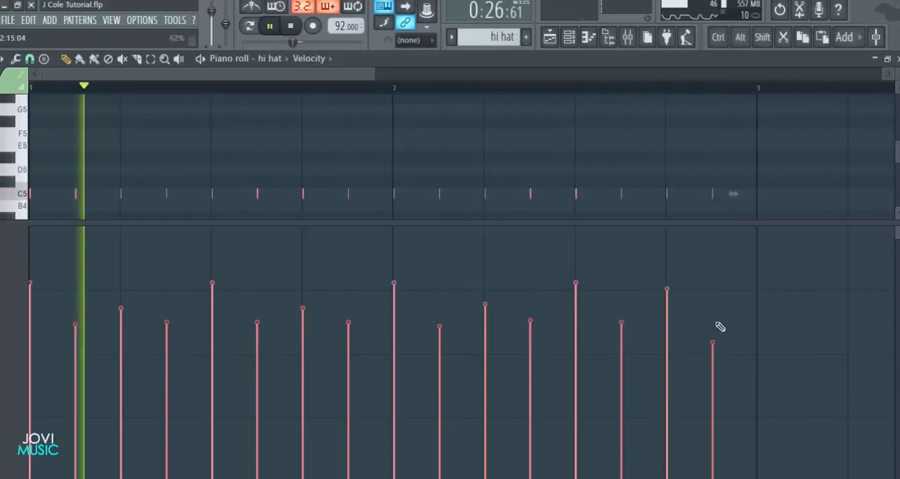
Open the mixer, unmute the remaining instrument and drum tracks, and play the full mix briefly
{"action": "left_click", "coordinate": [630, 38]}
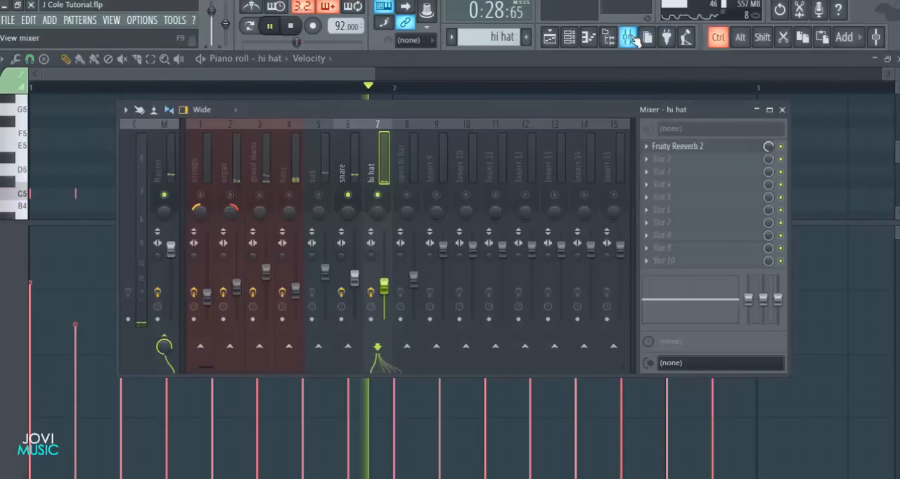
{"action": "key", "text": "space"}
{"action": "left_click", "coordinate": [408, 186]}
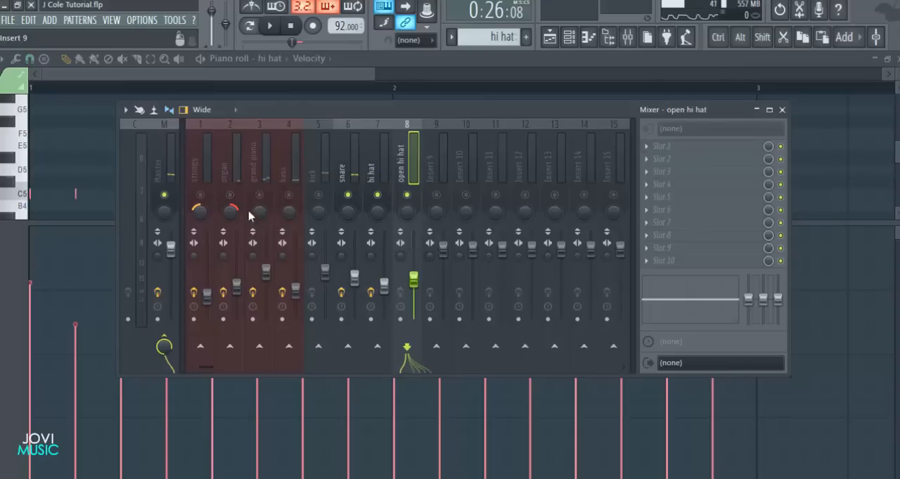
{"action": "left_click", "coordinate": [322, 188]}
{"action": "key", "text": "space"}
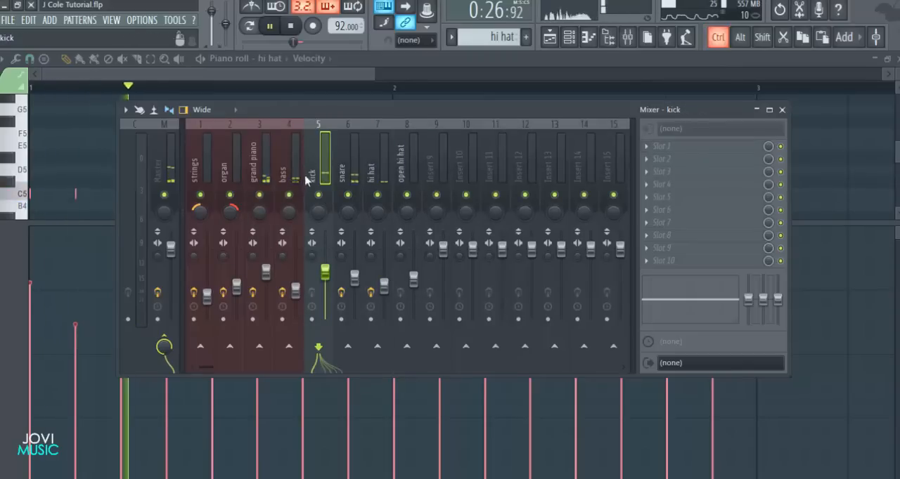
{"action": "key", "text": "space"}
Review the effect slots of the strings, organ, grand piano, bass, snare and hi hat tracks, and close the mixer
{"action": "left_click", "coordinate": [208, 153]}
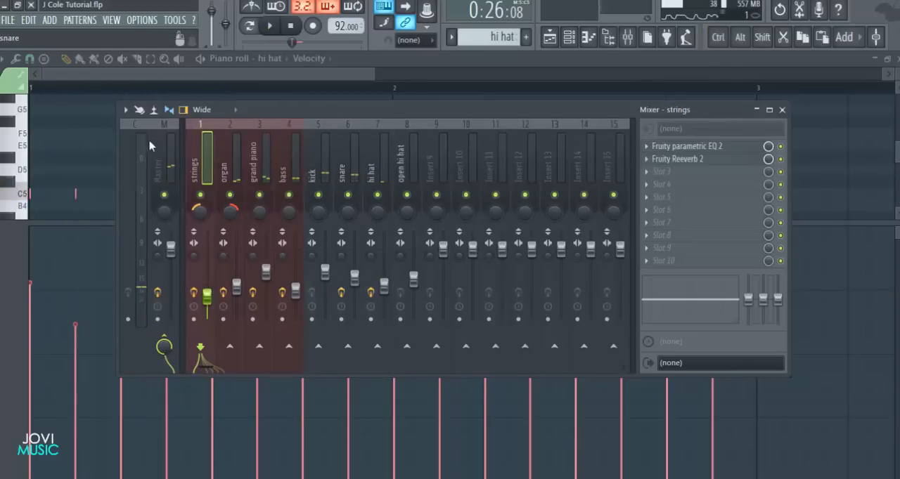
{"action": "left_click", "coordinate": [227, 162]}
{"action": "left_click", "coordinate": [261, 164]}
{"action": "left_click", "coordinate": [287, 169]}
{"action": "left_click", "coordinate": [343, 169]}
{"action": "left_click", "coordinate": [380, 168]}
{"action": "left_click", "coordinate": [294, 166]}
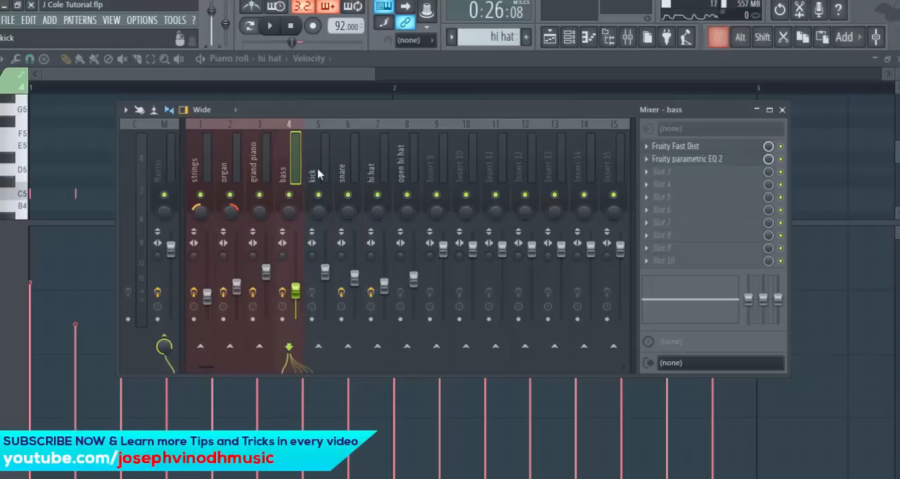
{"action": "left_click", "coordinate": [782, 110]}
Return to the playlist, clear the time selection, fit the whole arrangement in view and reset the song position to the start
{"action": "left_click", "coordinate": [897, 59]}
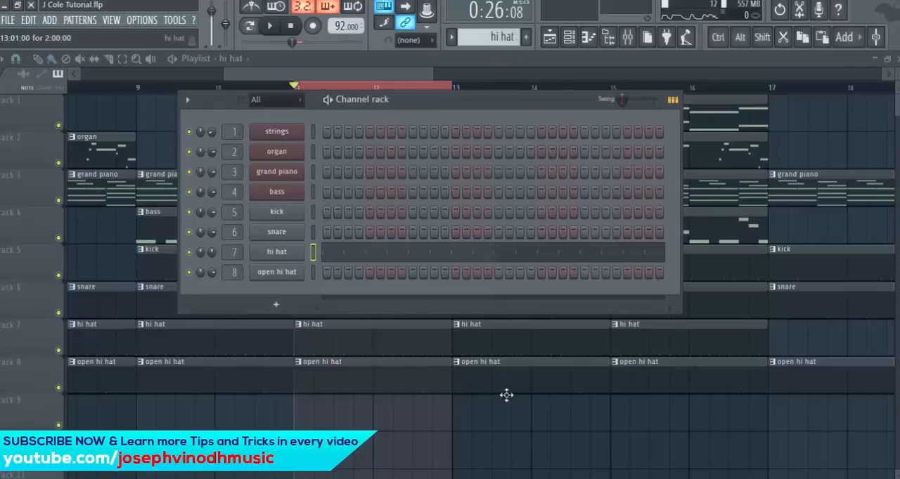
{"action": "key", "text": "F6"}
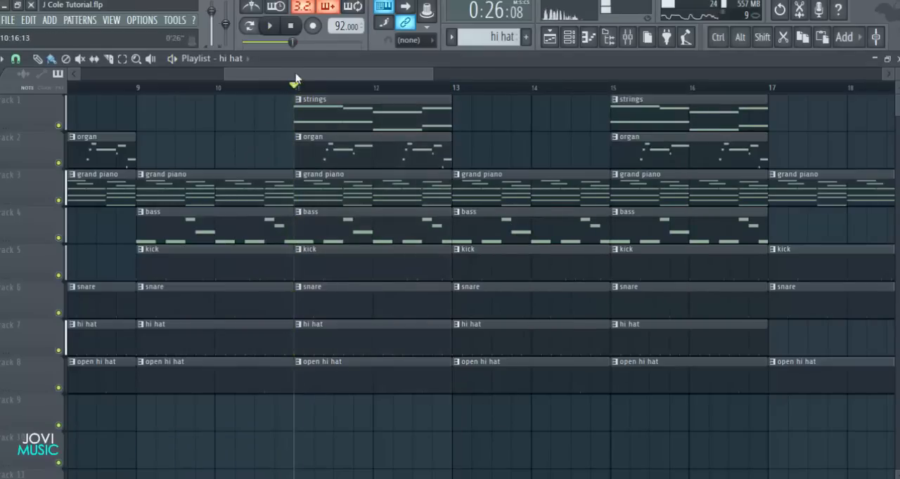
{"action": "scroll", "coordinate": [295, 95], "scroll_direction": "down", "scroll_amount": 2}
{"action": "scroll", "coordinate": [295, 98], "scroll_direction": "down", "scroll_amount": 3}
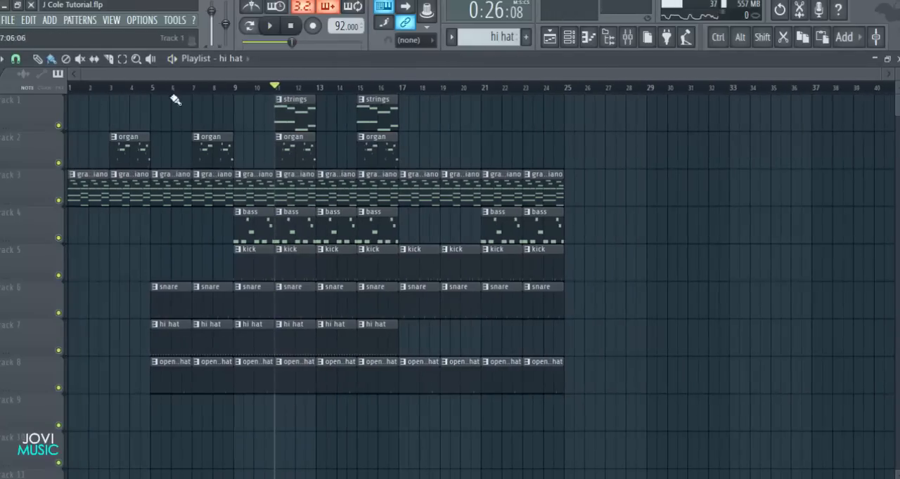
{"action": "scroll", "coordinate": [89, 97], "scroll_direction": "up", "scroll_amount": 1}
{"action": "left_click", "coordinate": [290, 26]}
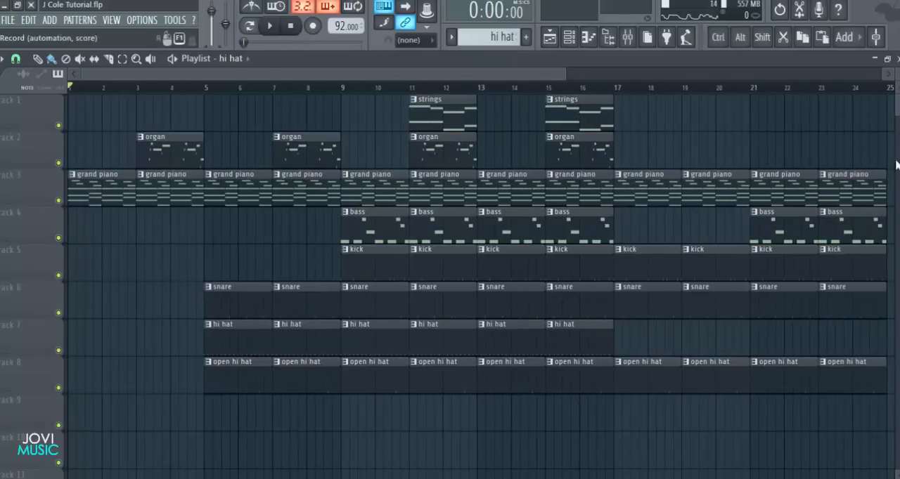
Check the effect slots on the Master track in the mixer
{"action": "left_click", "coordinate": [627, 37]}
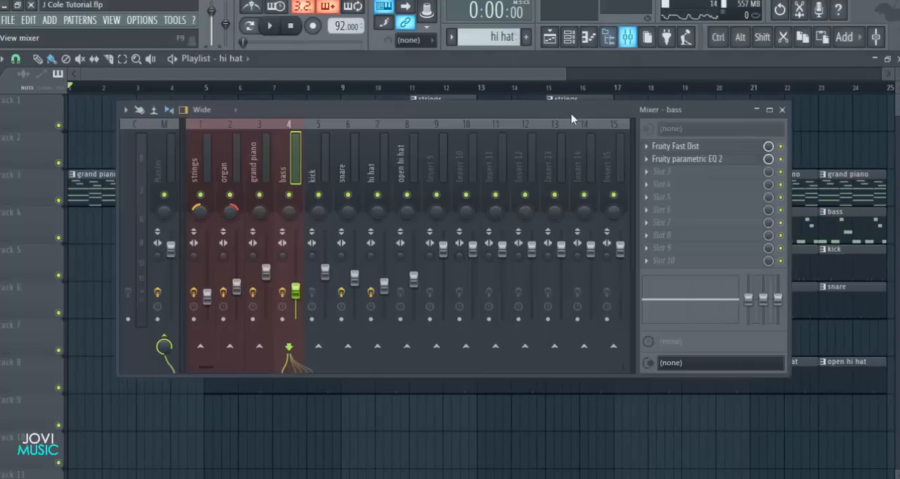
{"action": "left_click", "coordinate": [165, 176]}
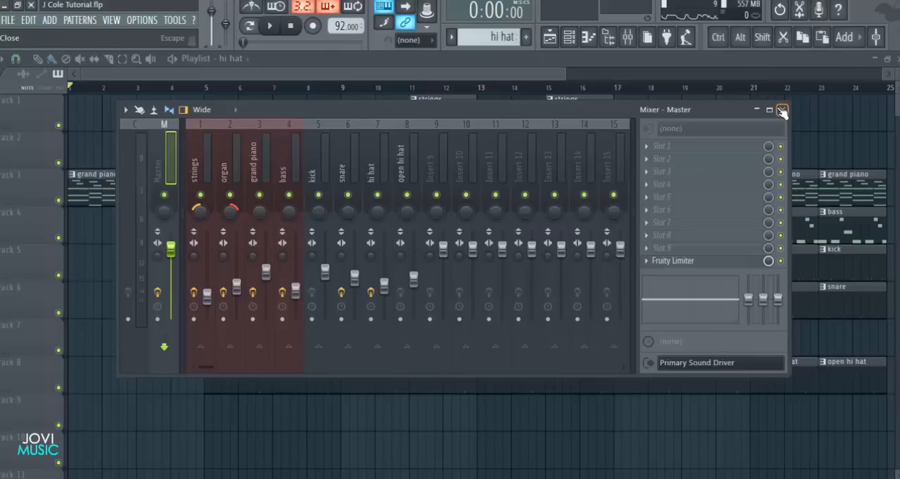
{"action": "left_click", "coordinate": [782, 110]}
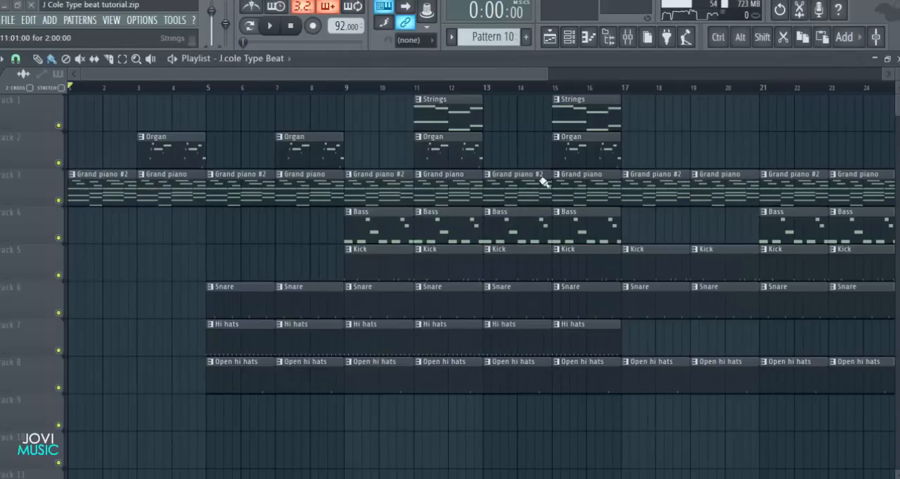
Examine the finished project's Master effect chain, opening the SSLComp Stereo and L2 Stereo plugin settings
{"action": "left_click_drag", "start_coordinate": [548, 73], "coordinate": [558, 74]}
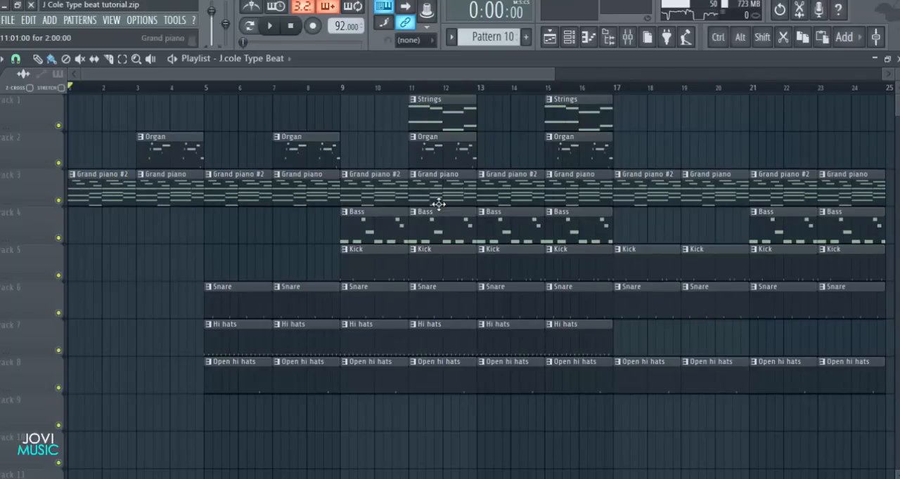
{"action": "key", "text": "F9"}
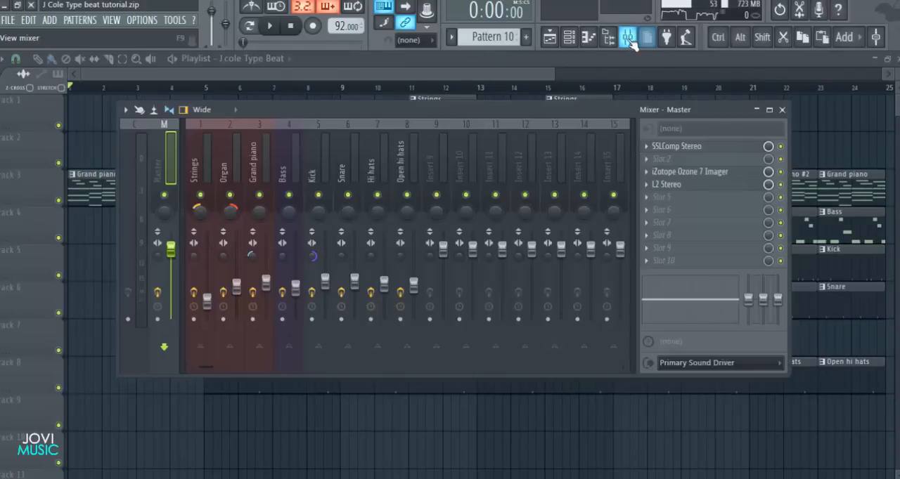
{"action": "left_click_drag", "start_coordinate": [555, 108], "coordinate": [560, 108]}
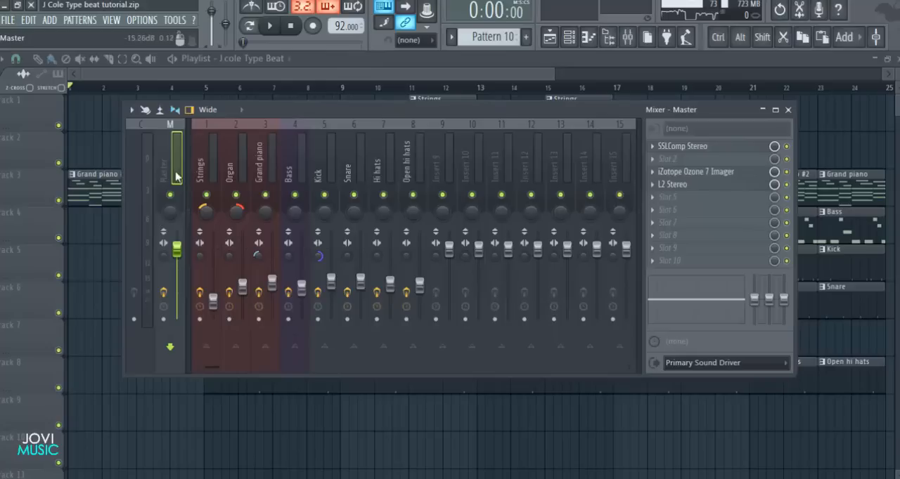
{"action": "left_click", "coordinate": [677, 147]}
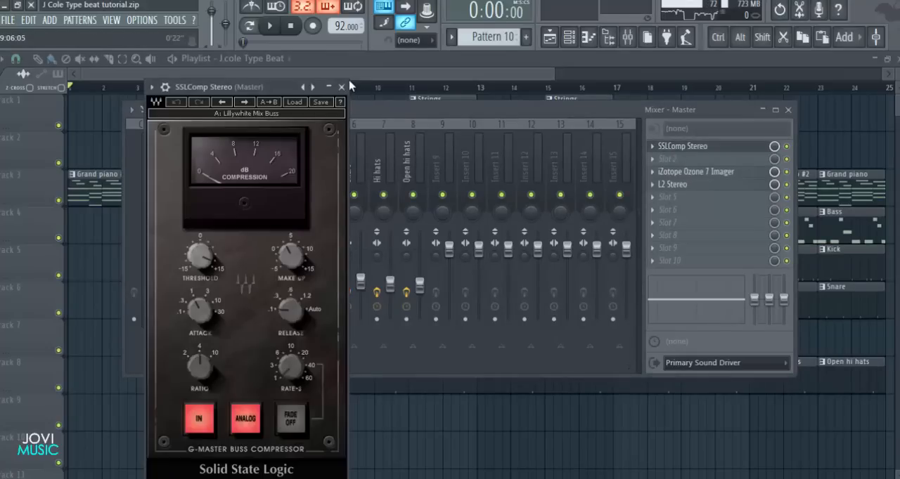
{"action": "left_click", "coordinate": [342, 87]}
{"action": "left_click", "coordinate": [692, 185]}
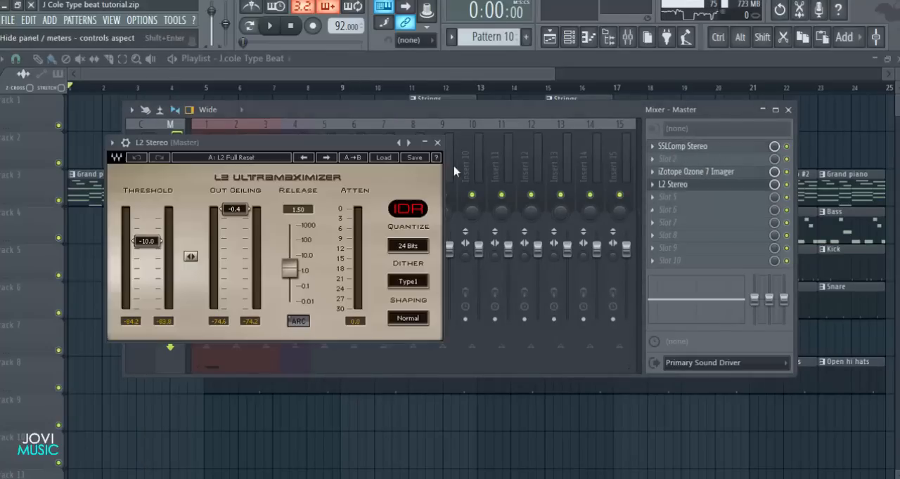
{"action": "left_click", "coordinate": [437, 142]}
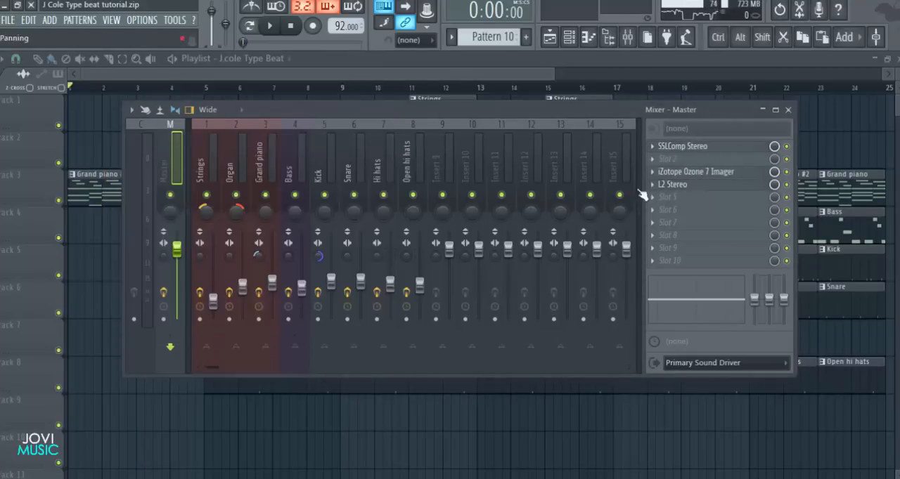
Examine the effect chains of each instrument and drum track in the finished project's mixer, from Strings through Open hi hats
{"action": "left_click", "coordinate": [202, 170]}
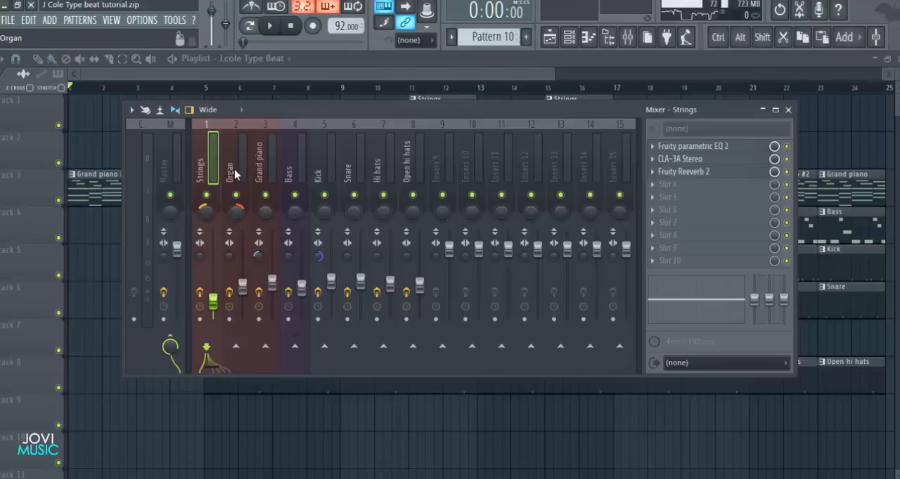
{"action": "left_click", "coordinate": [236, 173]}
{"action": "left_click", "coordinate": [259, 173]}
{"action": "left_click", "coordinate": [288, 172]}
{"action": "left_click", "coordinate": [319, 172]}
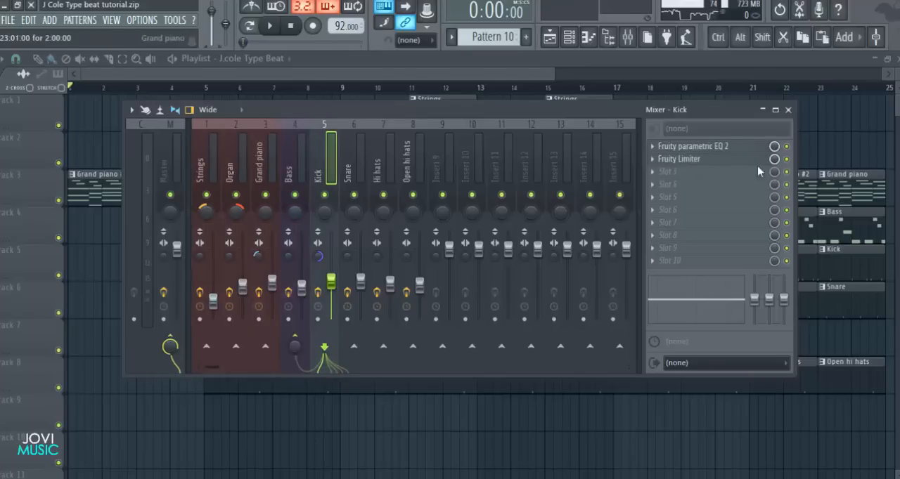
{"action": "left_click", "coordinate": [291, 174]}
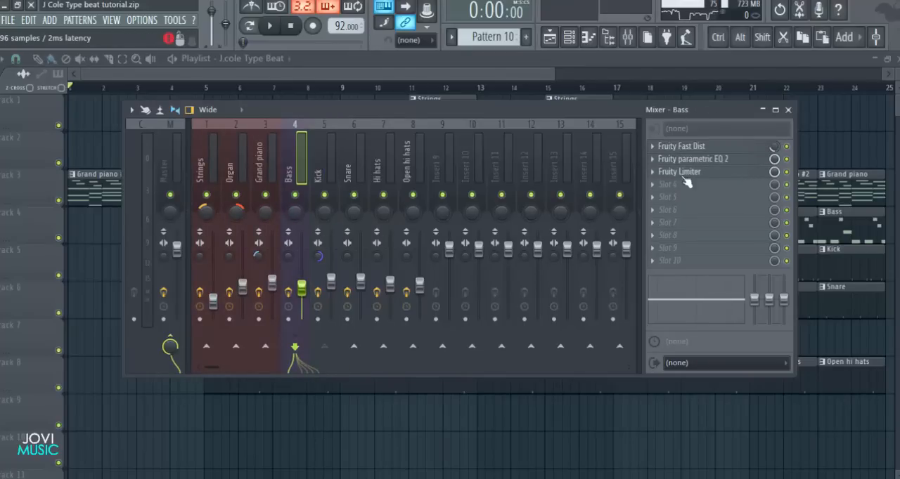
{"action": "left_click", "coordinate": [363, 165]}
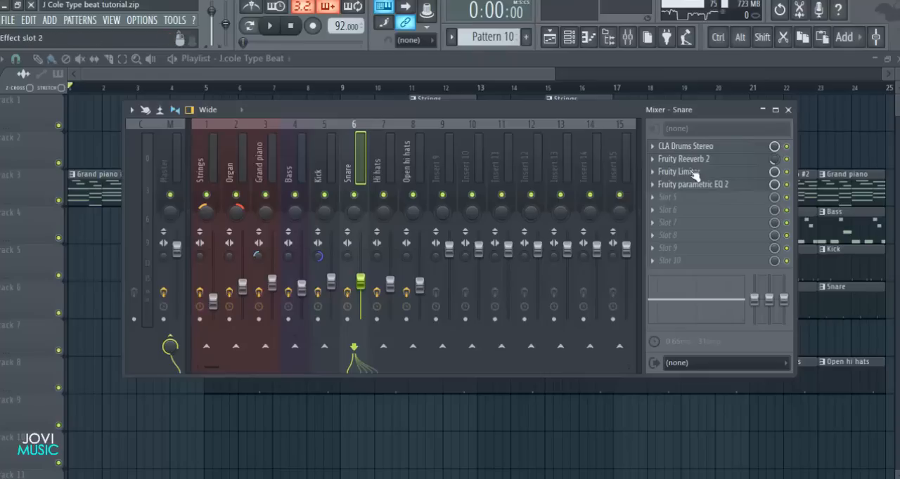
{"action": "left_click", "coordinate": [384, 169]}
{"action": "left_click", "coordinate": [412, 170]}
{"action": "left_click", "coordinate": [204, 167]}
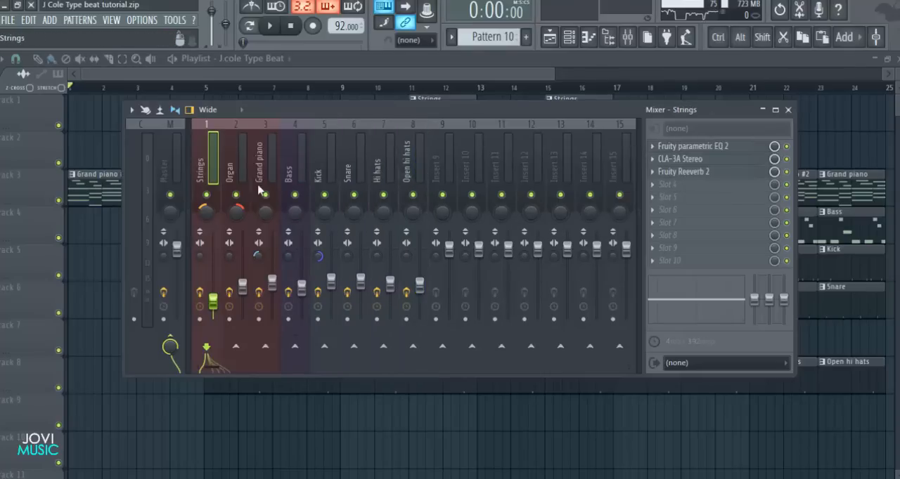
Close the mixer, play the finished arrangement from the start and stop playback
{"action": "key", "text": "F9"}
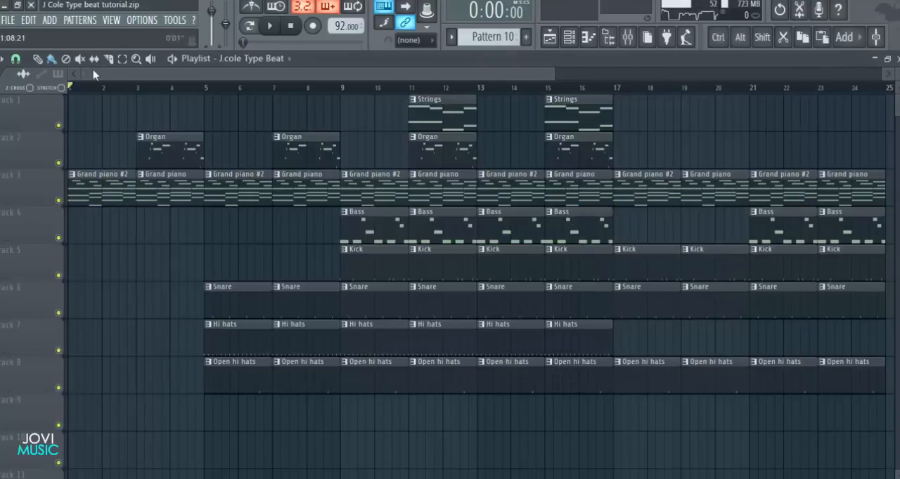
{"action": "key", "text": "space"}
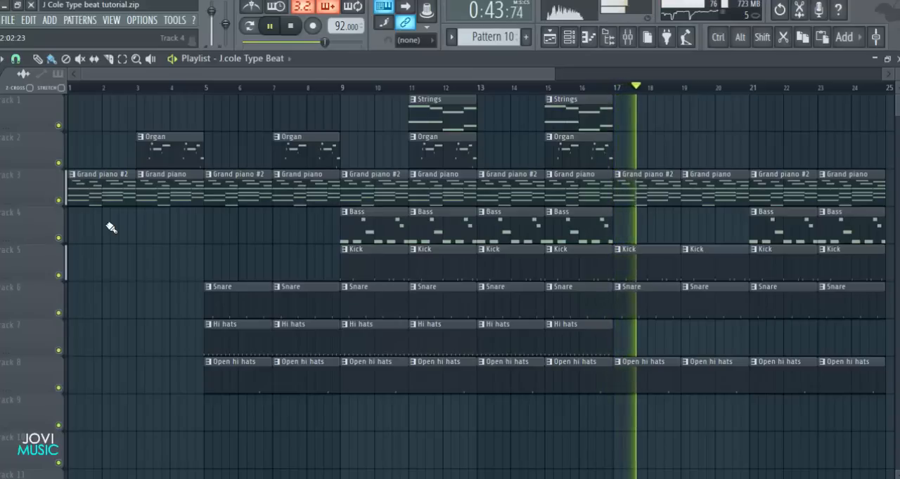
{"action": "key", "text": "space"}
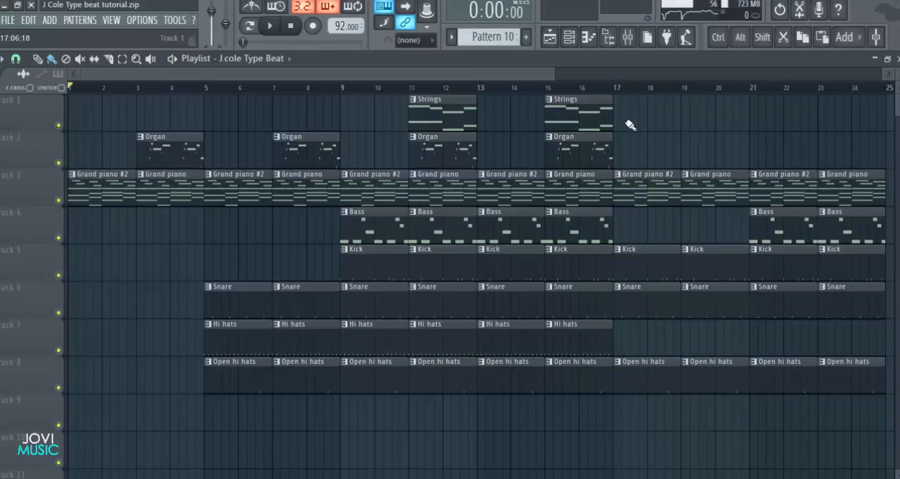